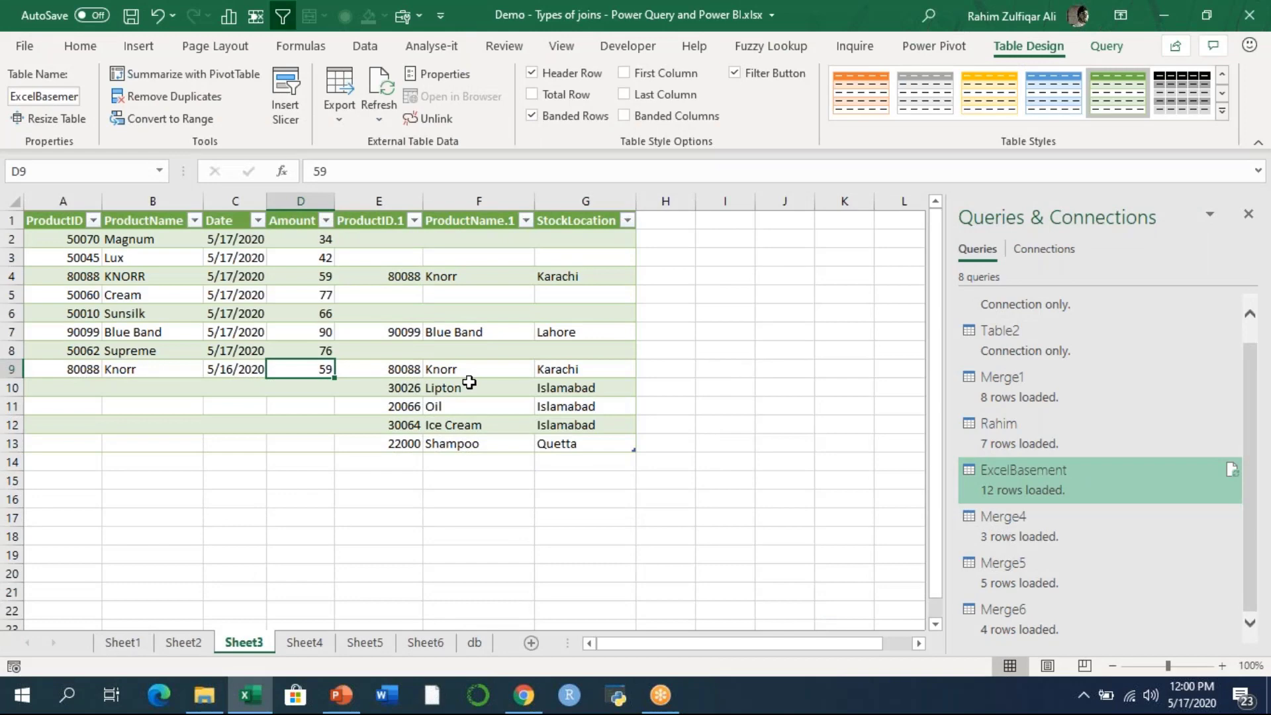
# Step: Close the joins demo workbook without saving it and create a new blank workbook
pyautogui.hotkey('alt', 'f')
pyautogui.press('c')
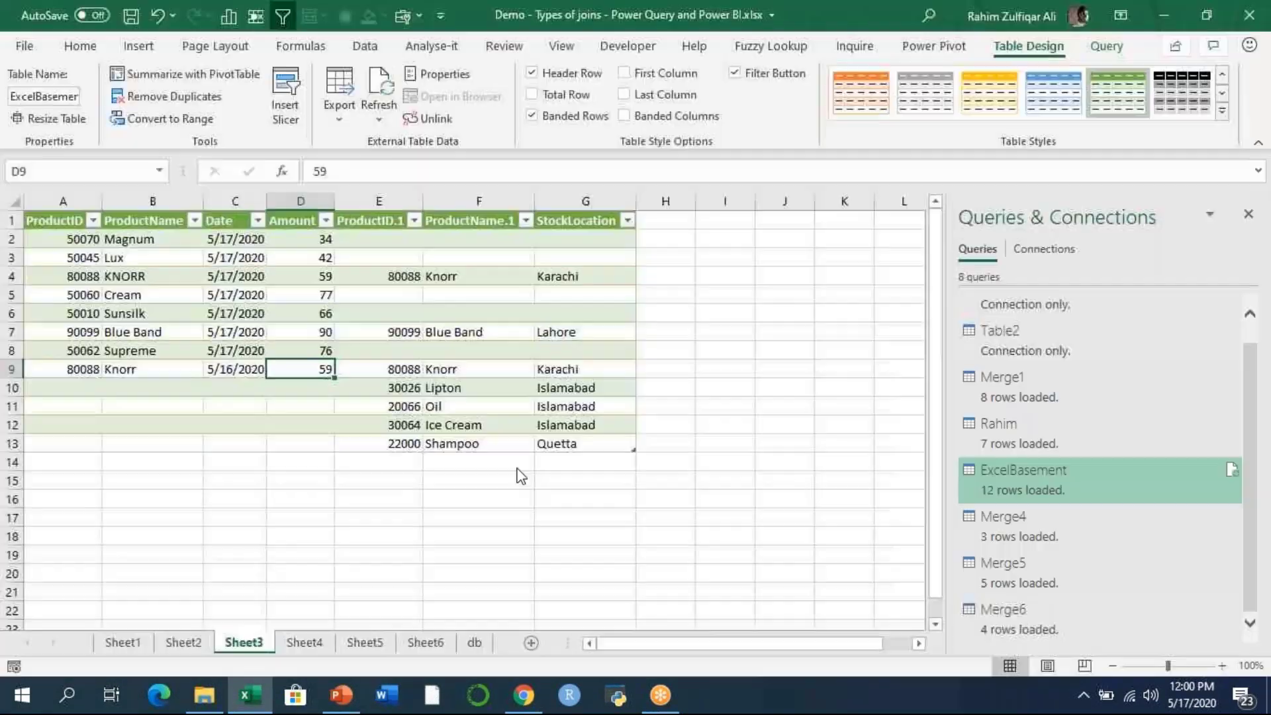
pyautogui.press('n')
pyautogui.click(636, 389)
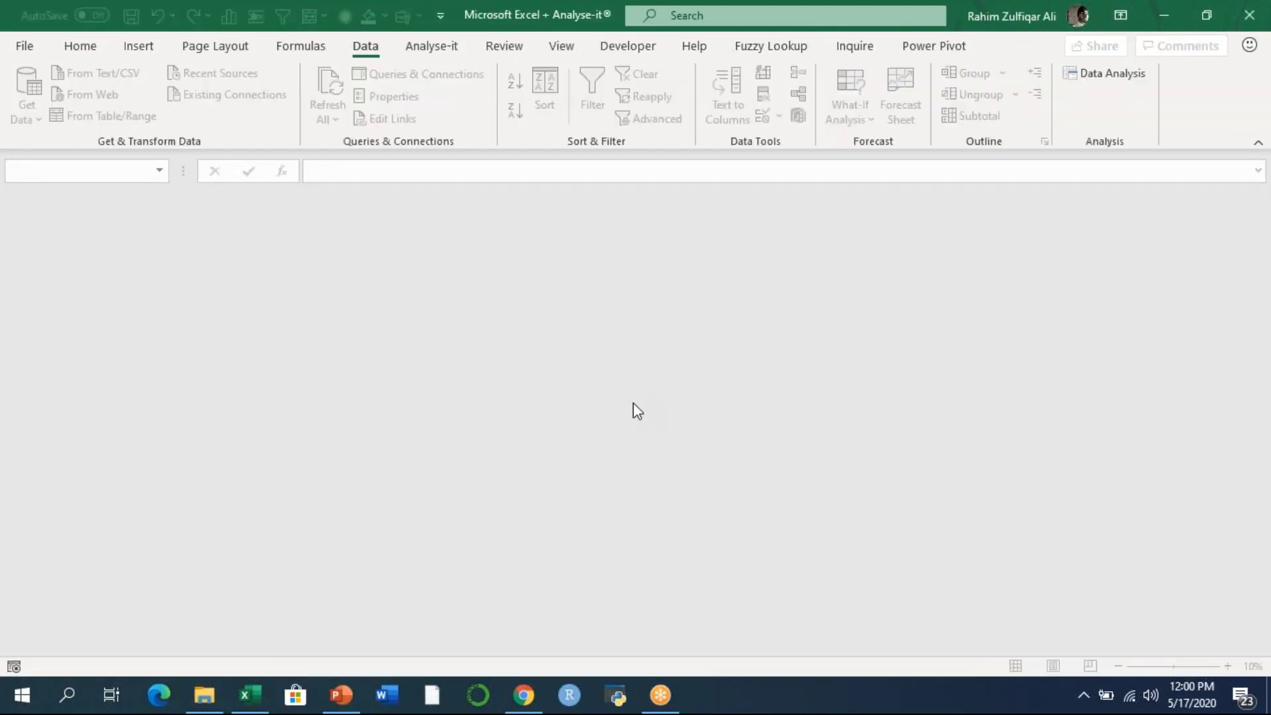
pyautogui.hotkey('ctrl', 'n')
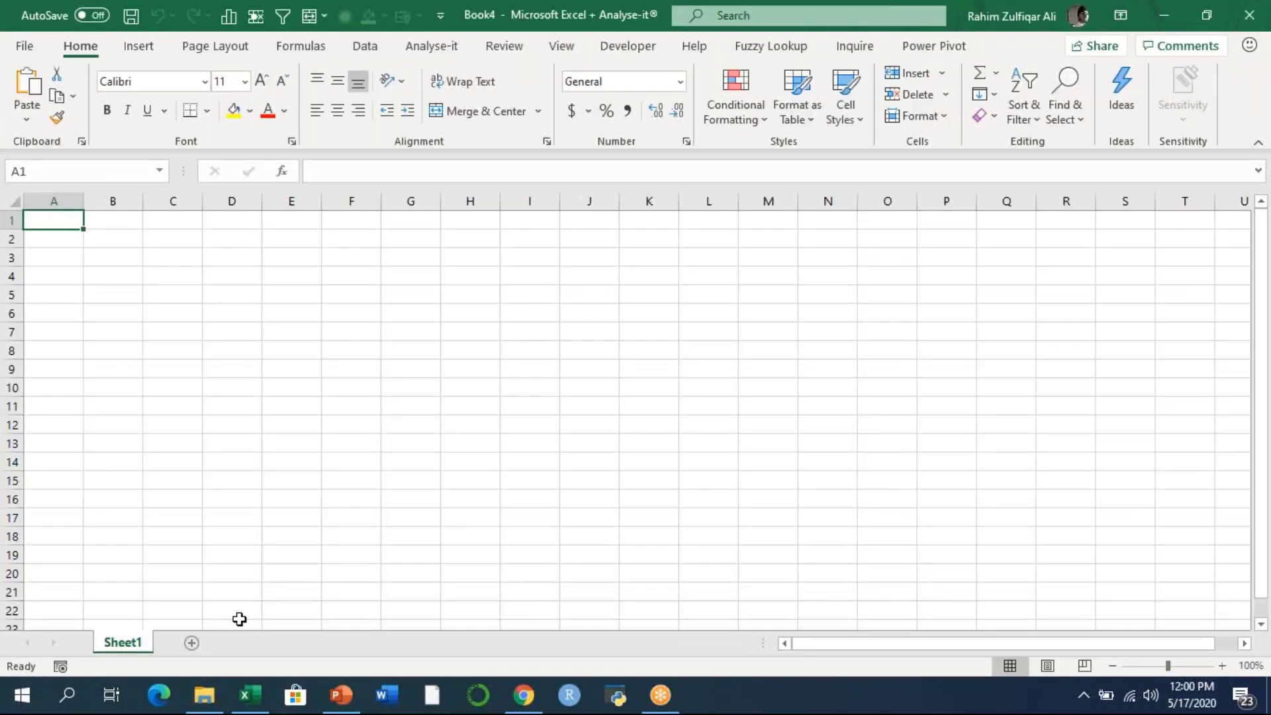
# Step: Switch to File Explorer and open the "Workbooks - Same Table Names" folder
pyautogui.click(202, 698)
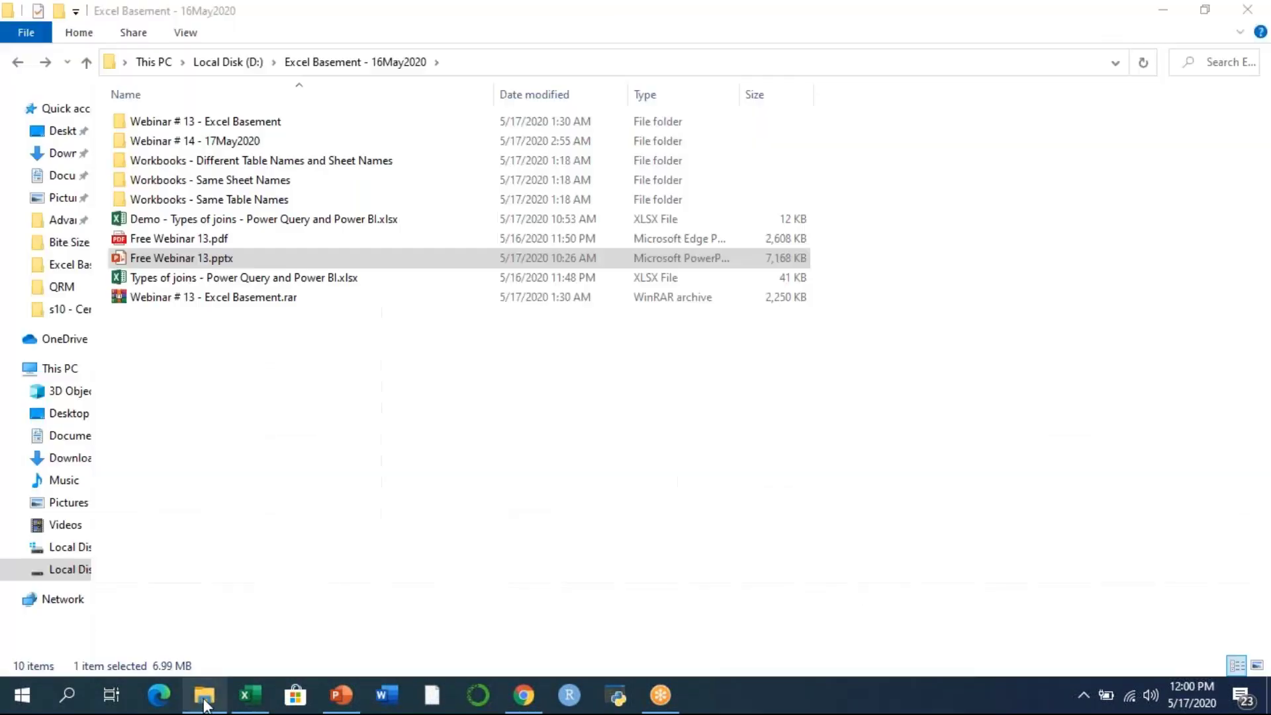
pyautogui.click(272, 165)
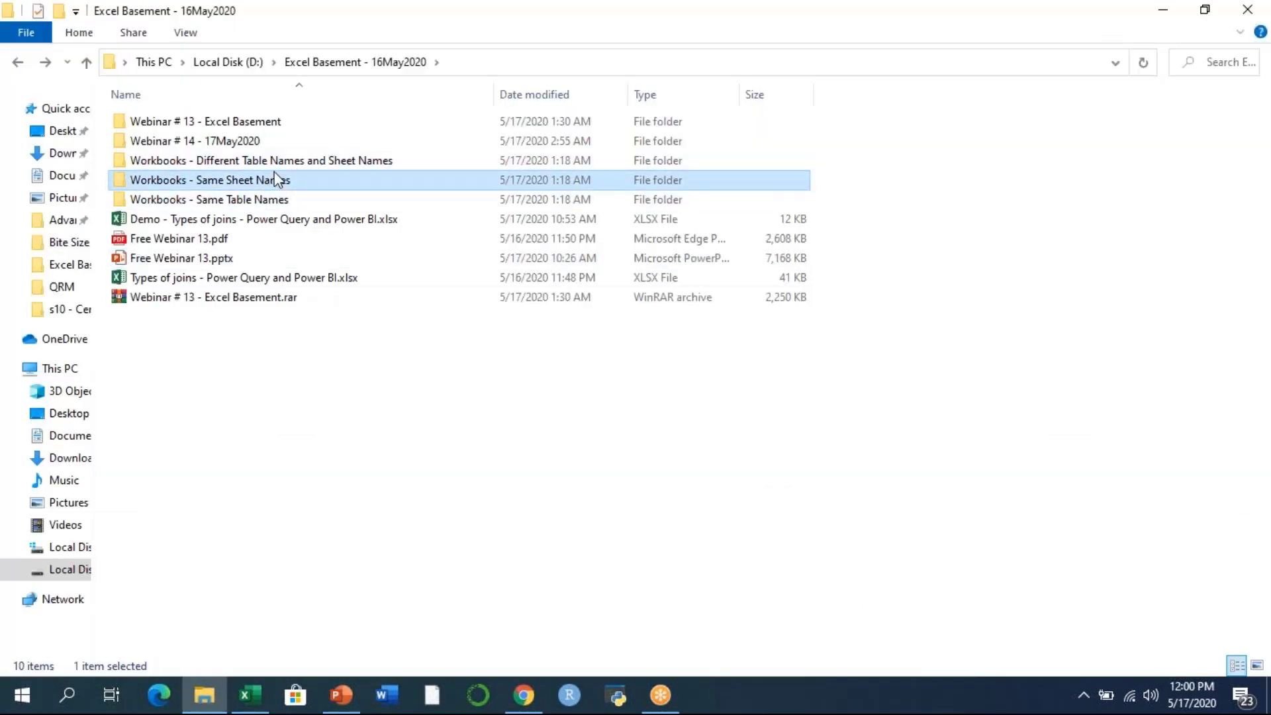
pyautogui.click(285, 202)
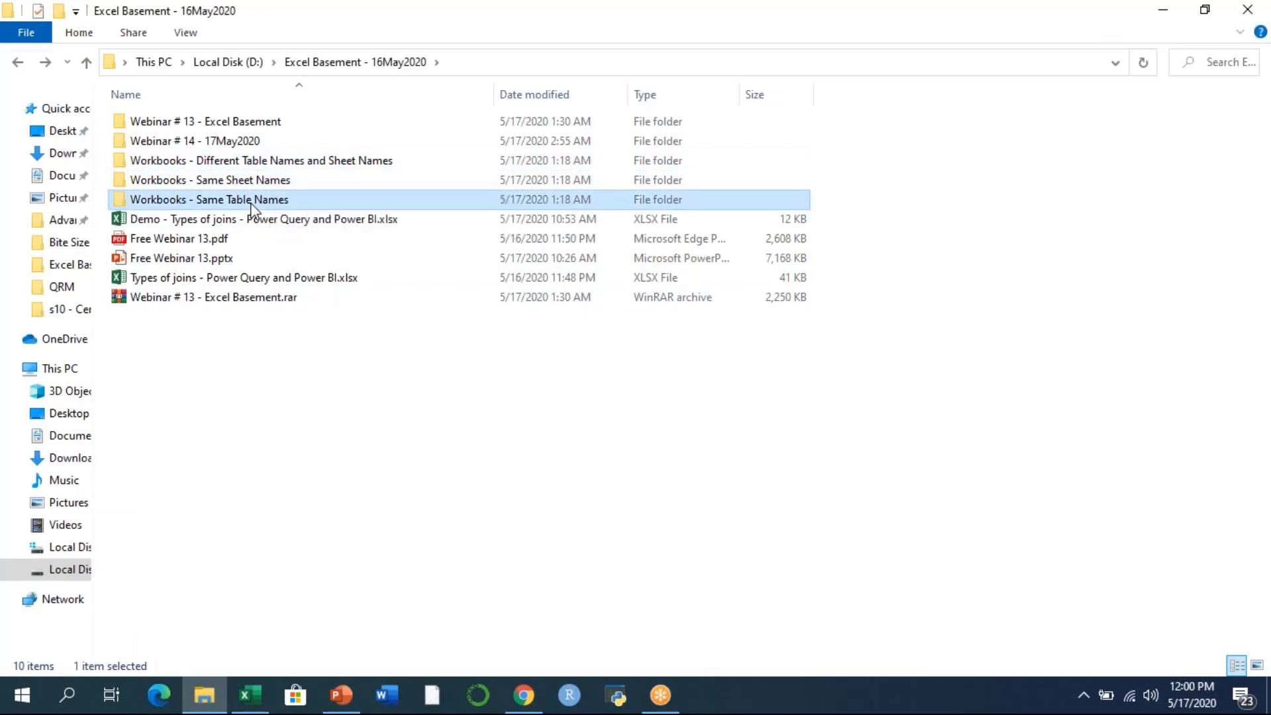
pyautogui.click(278, 184)
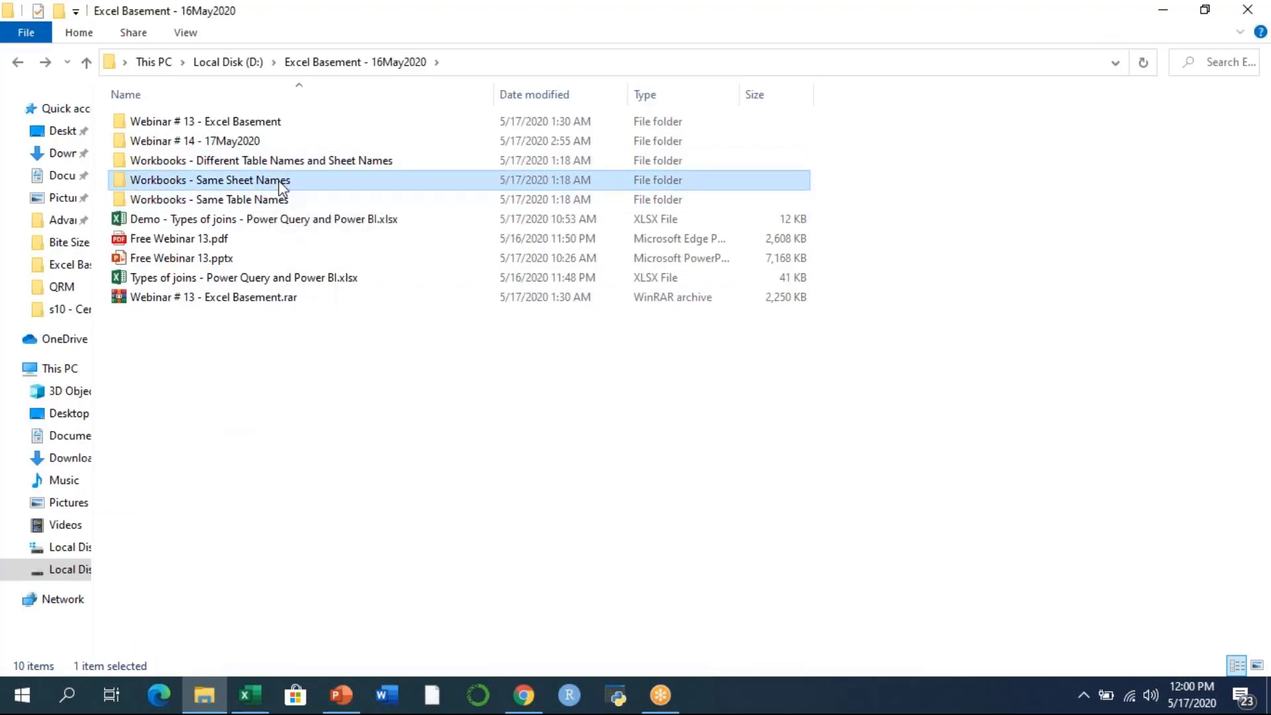
pyautogui.click(364, 160)
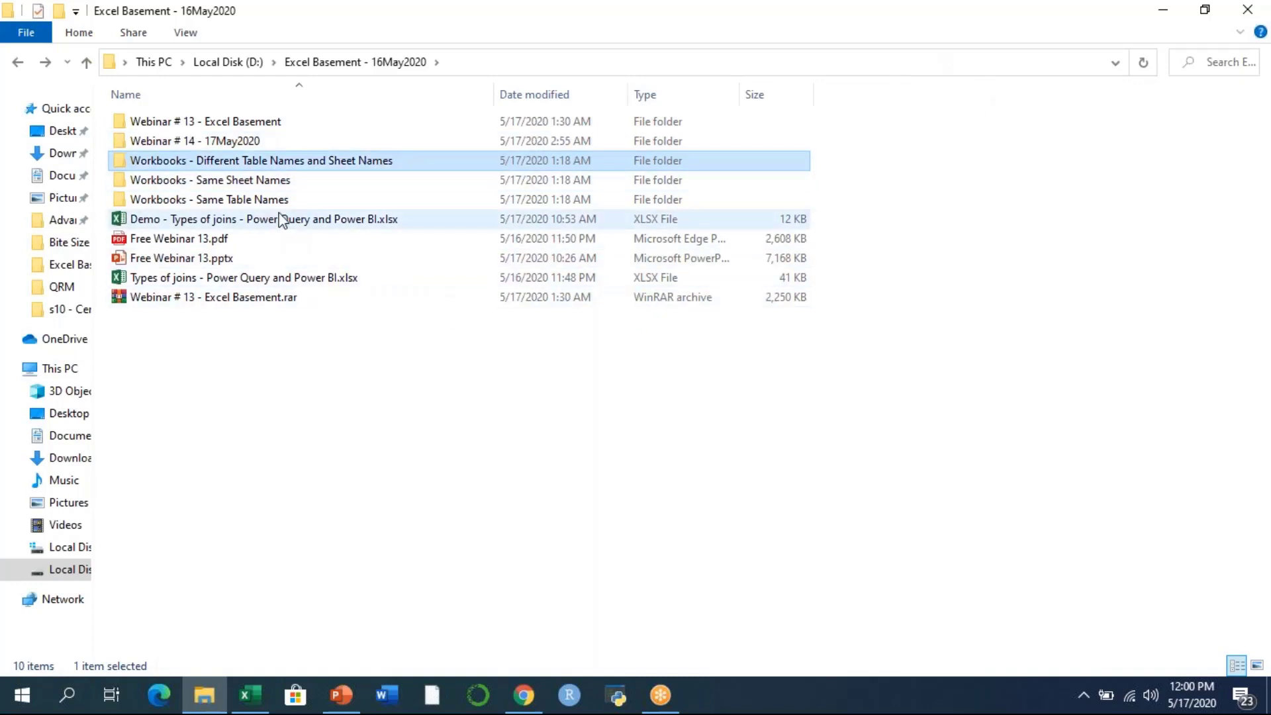
pyautogui.click(304, 202)
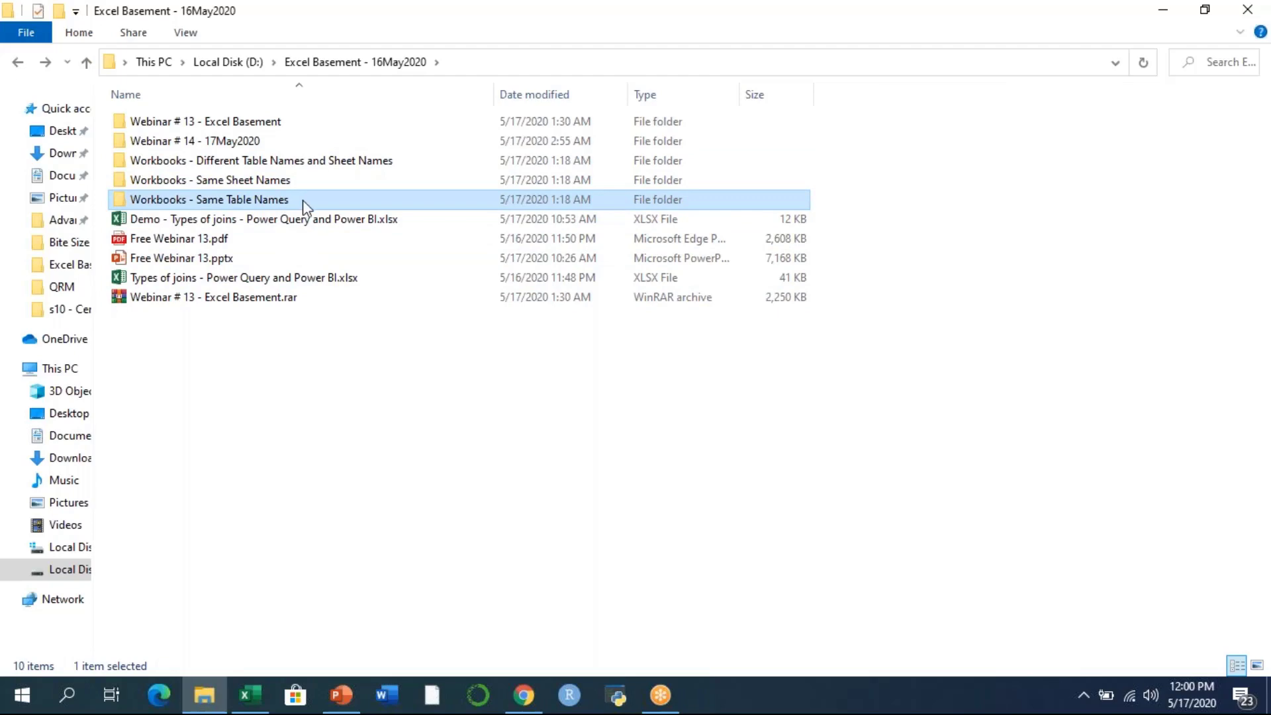
pyautogui.doubleClick(257, 202)
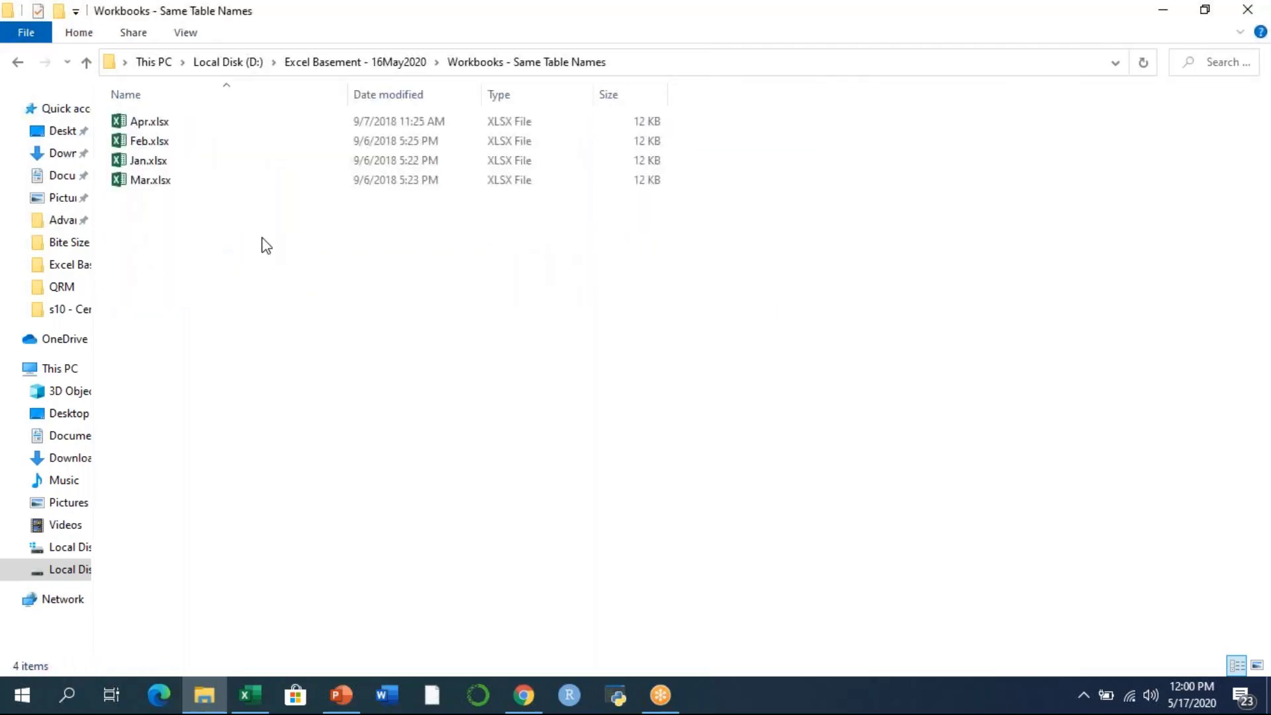
pyautogui.moveTo(244, 246); pyautogui.dragTo(138, 120)
pyautogui.click(236, 238)
pyautogui.click(934, 22)
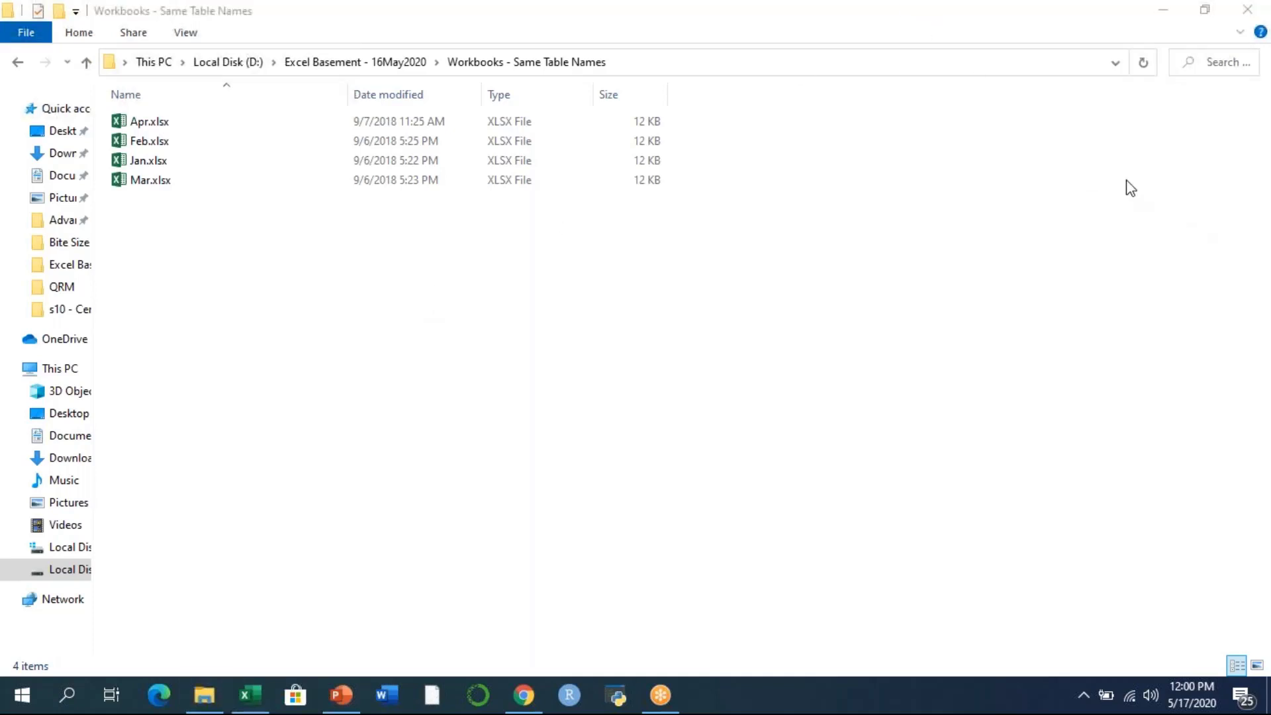
pyautogui.click(247, 695)
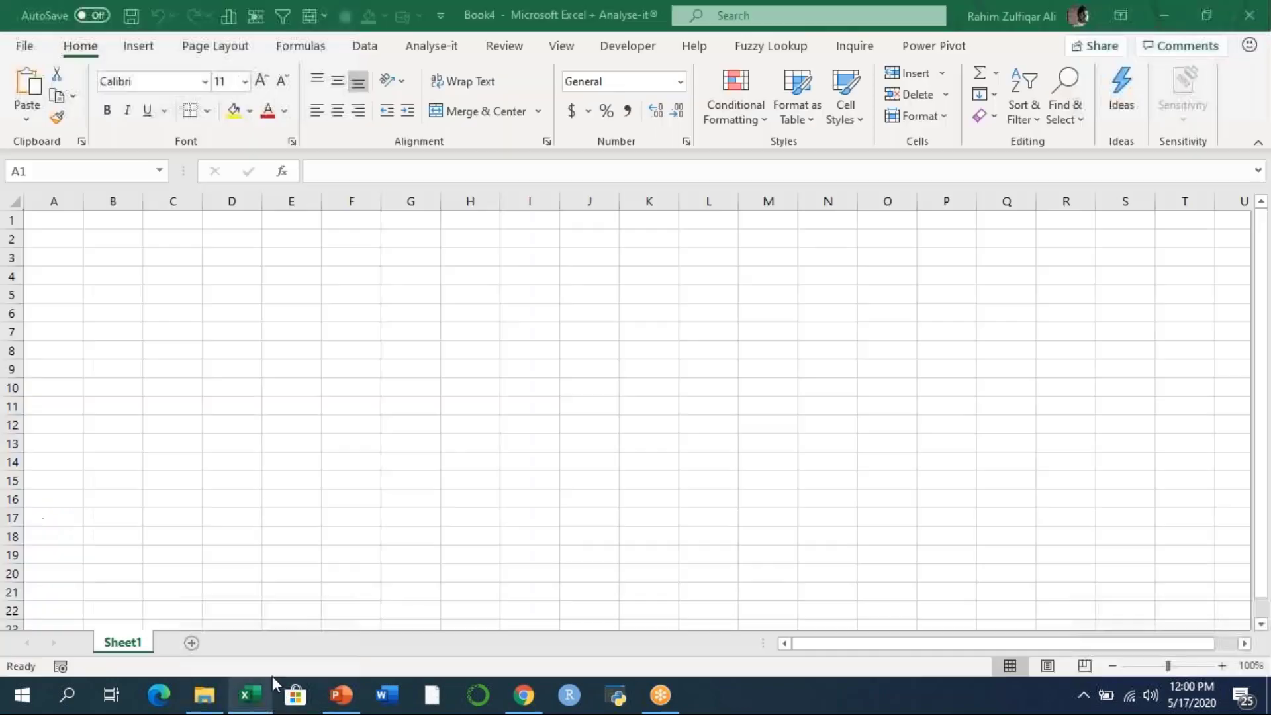
pyautogui.click(359, 319)
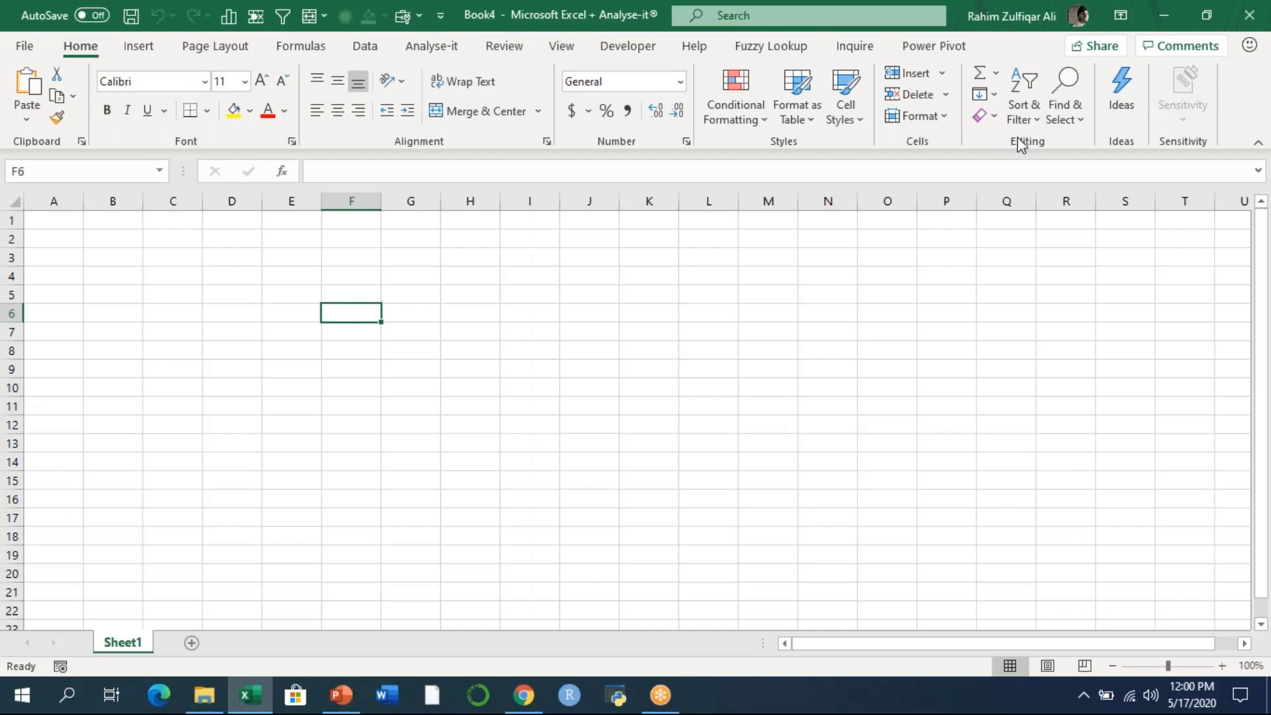
pyautogui.click(1140, 134)
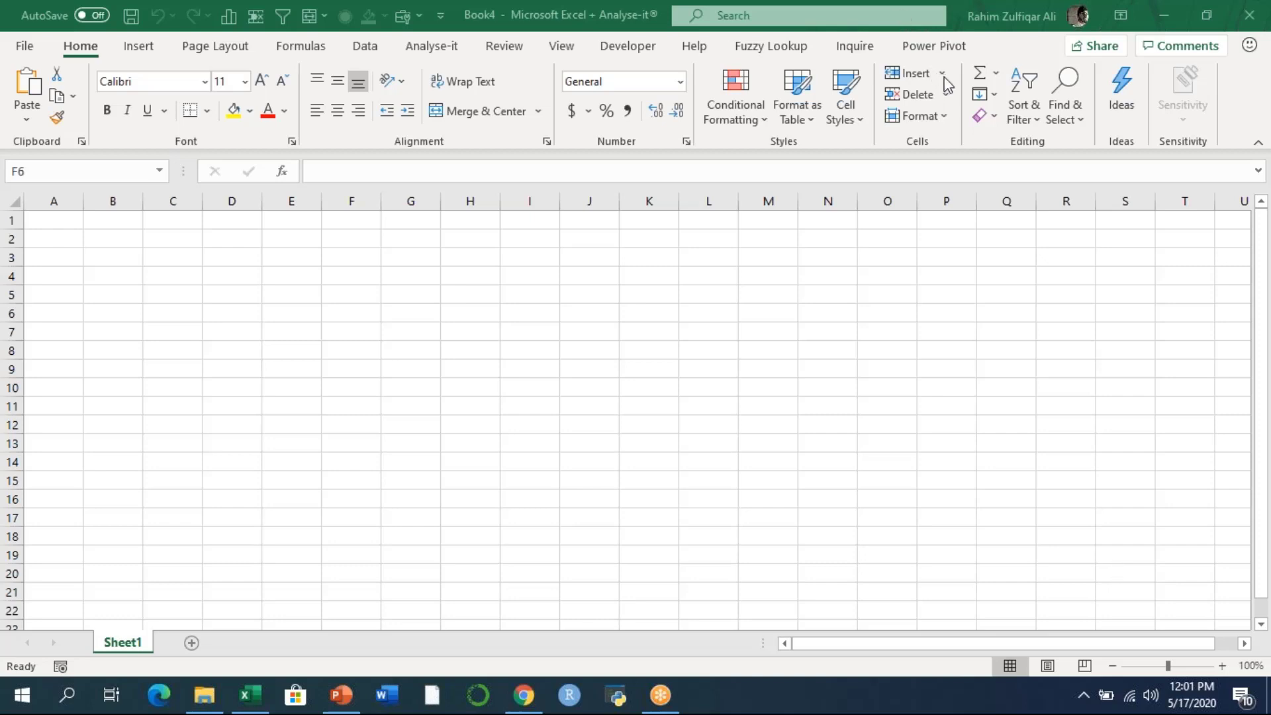
pyautogui.click(291, 275)
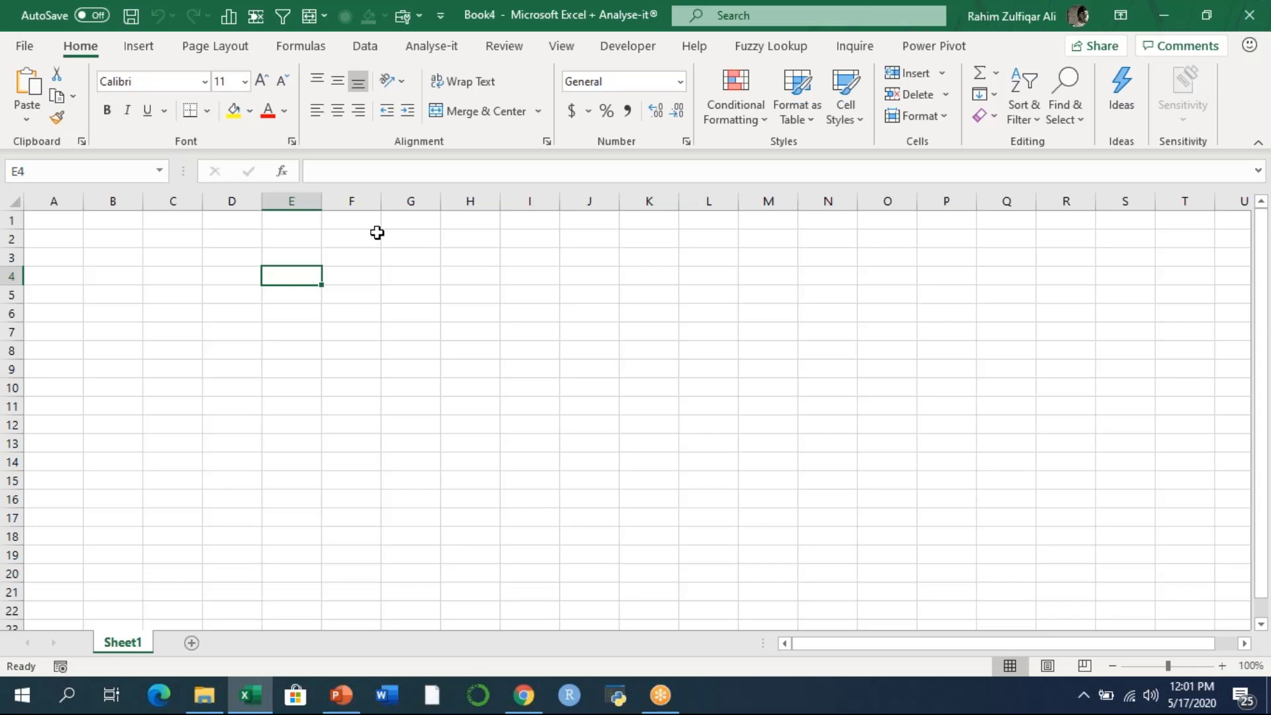
# Step: Copy the full path of the "Workbooks - Same Table Names" folder in File Explorer
pyautogui.click(364, 46)
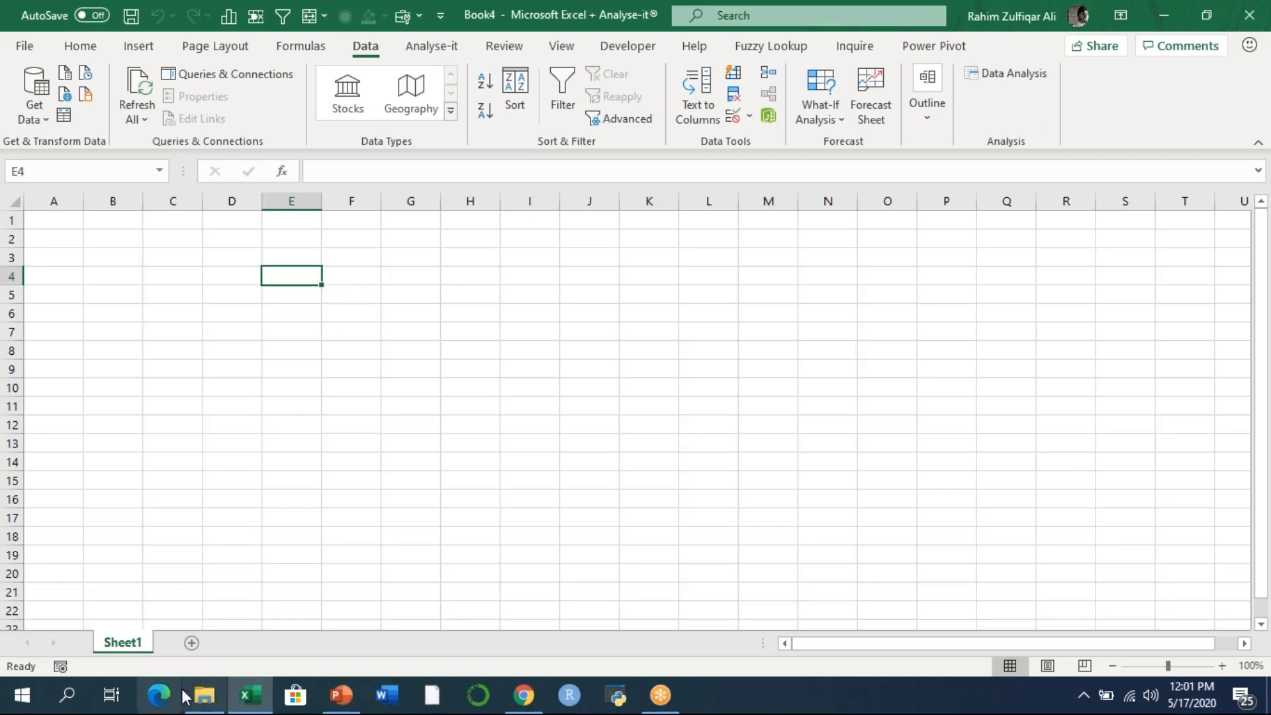
pyautogui.click(205, 694)
pyautogui.click(622, 62)
pyautogui.hotkey('ctrl', 'c')
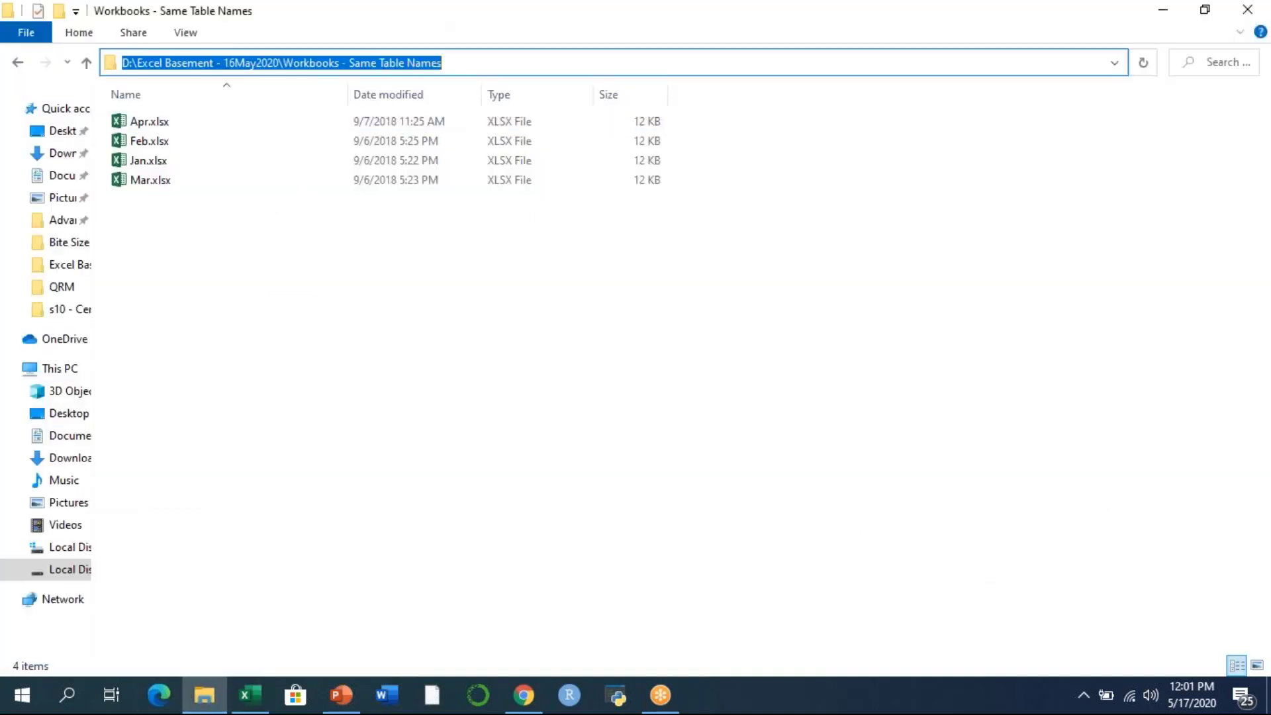
pyautogui.click(505, 318)
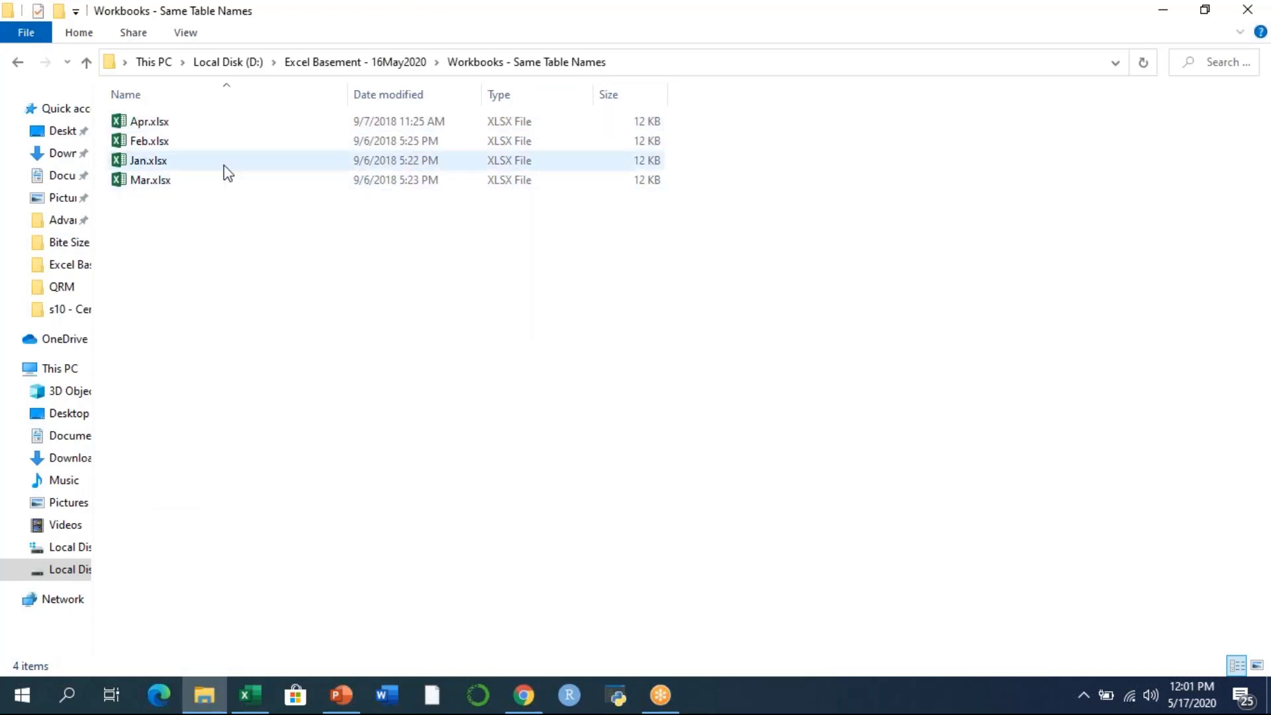
# Step: Return to Excel and get data from the folder D:\Excel Basement - 16May2020\Workbooks - Same Table Names
pyautogui.click(254, 689)
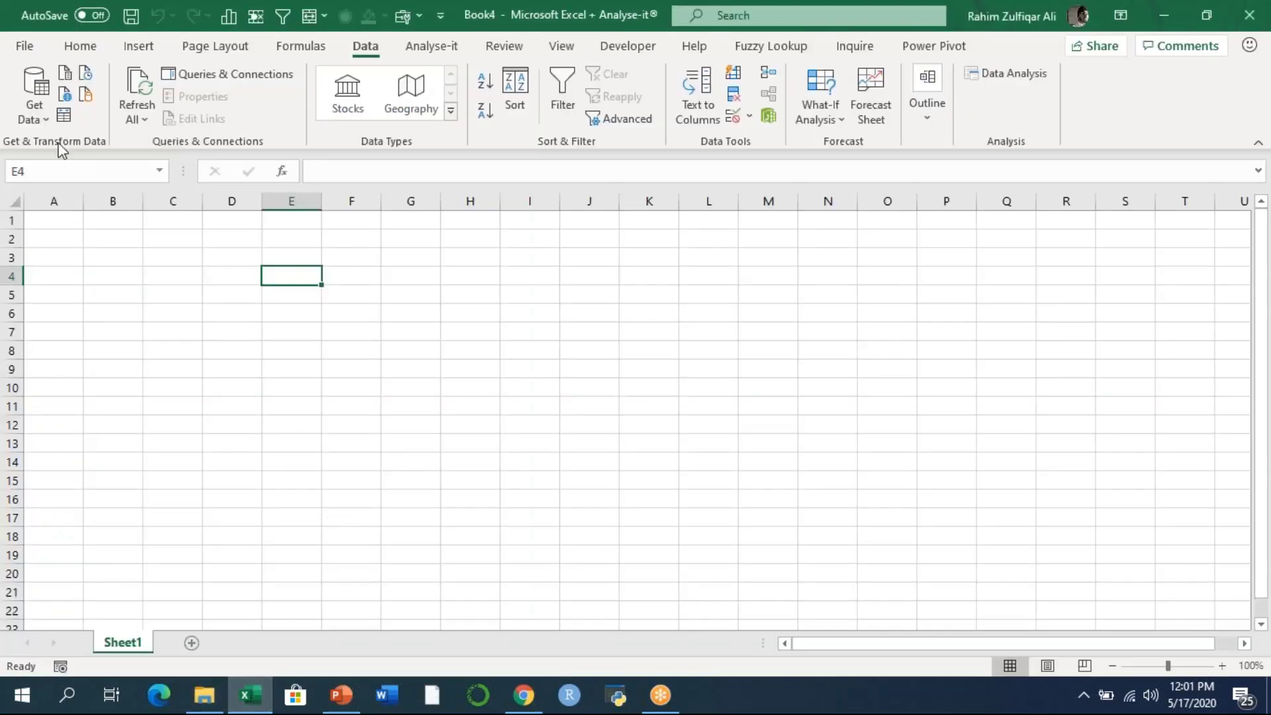
pyautogui.click(29, 120)
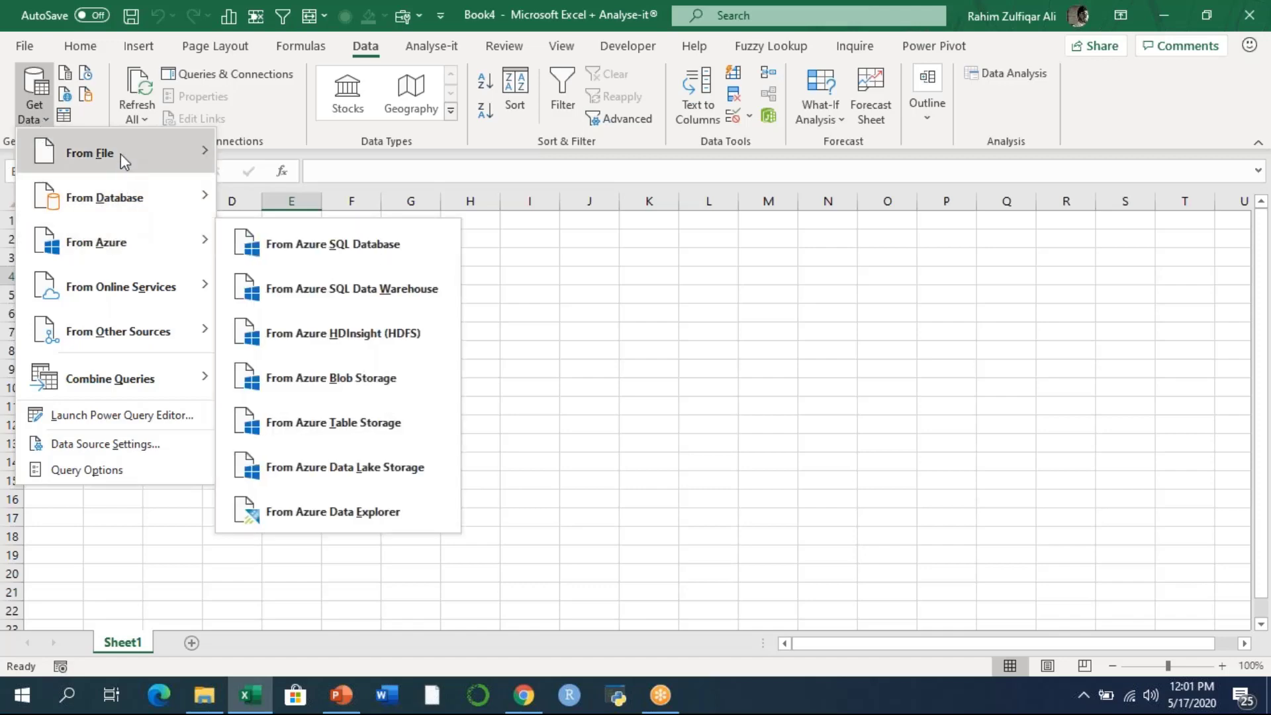
pyautogui.moveTo(121, 154)
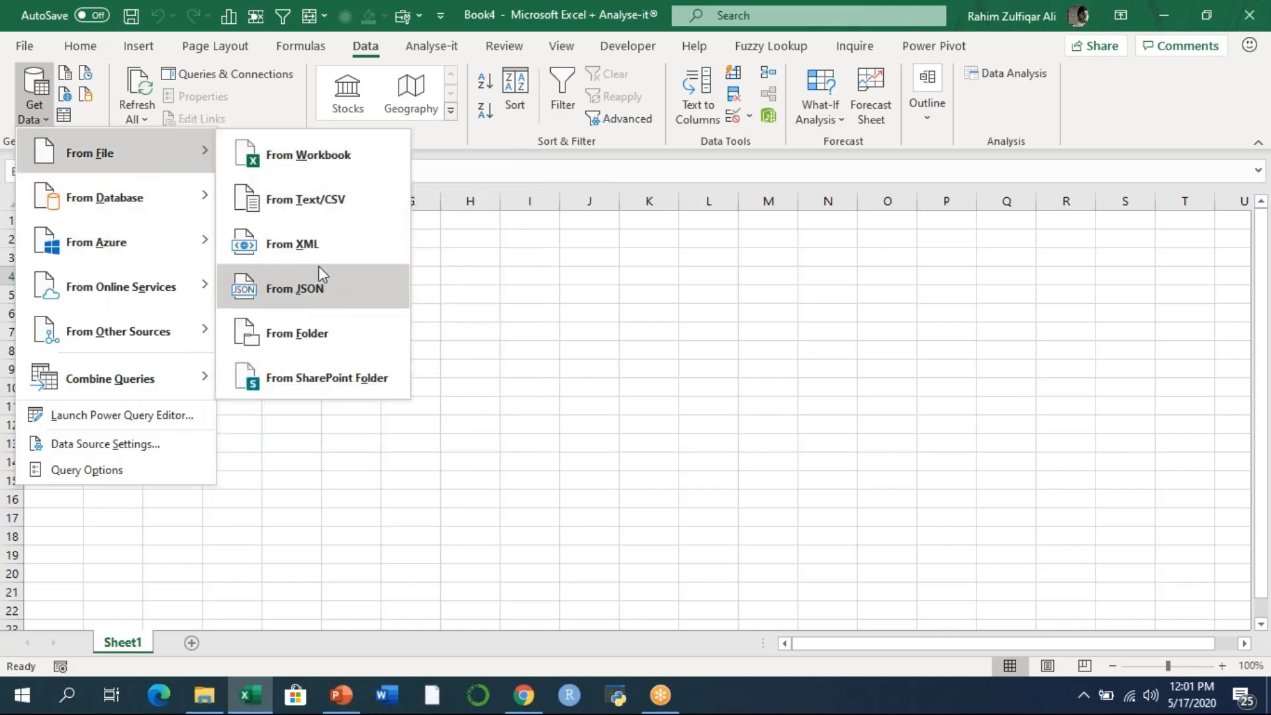
pyautogui.click(311, 334)
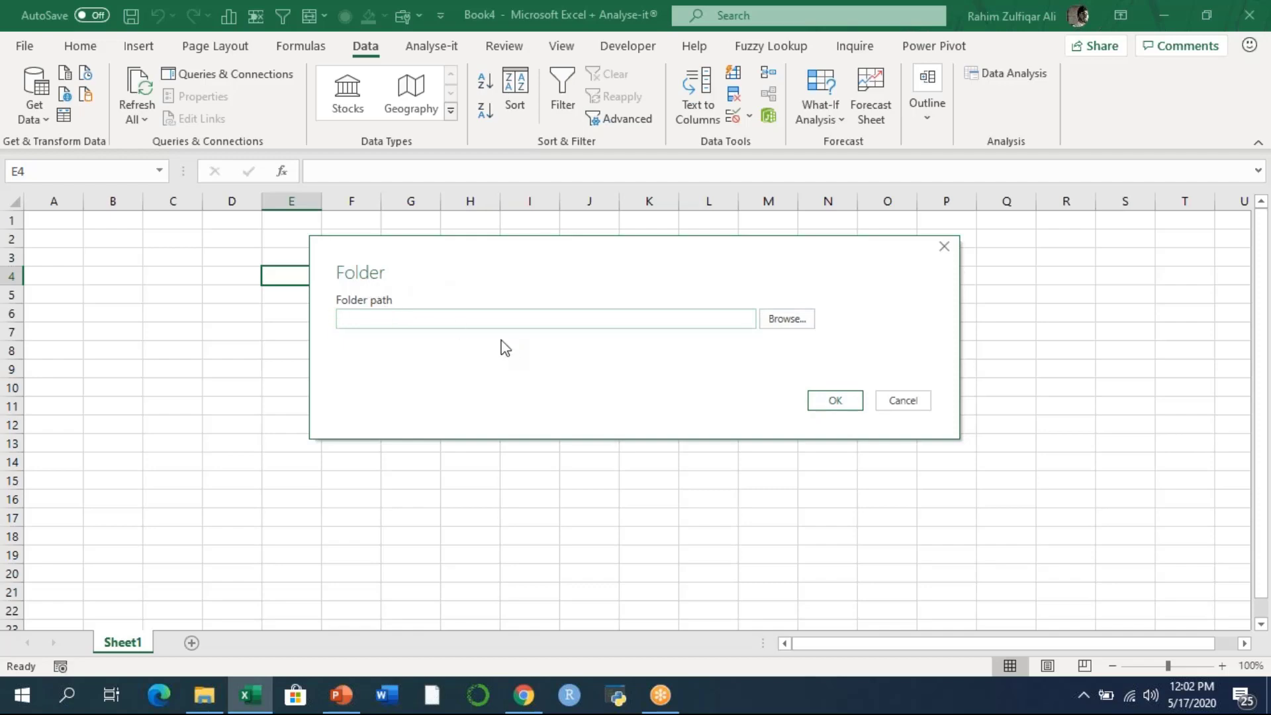
pyautogui.hotkey('ctrl', 'v')
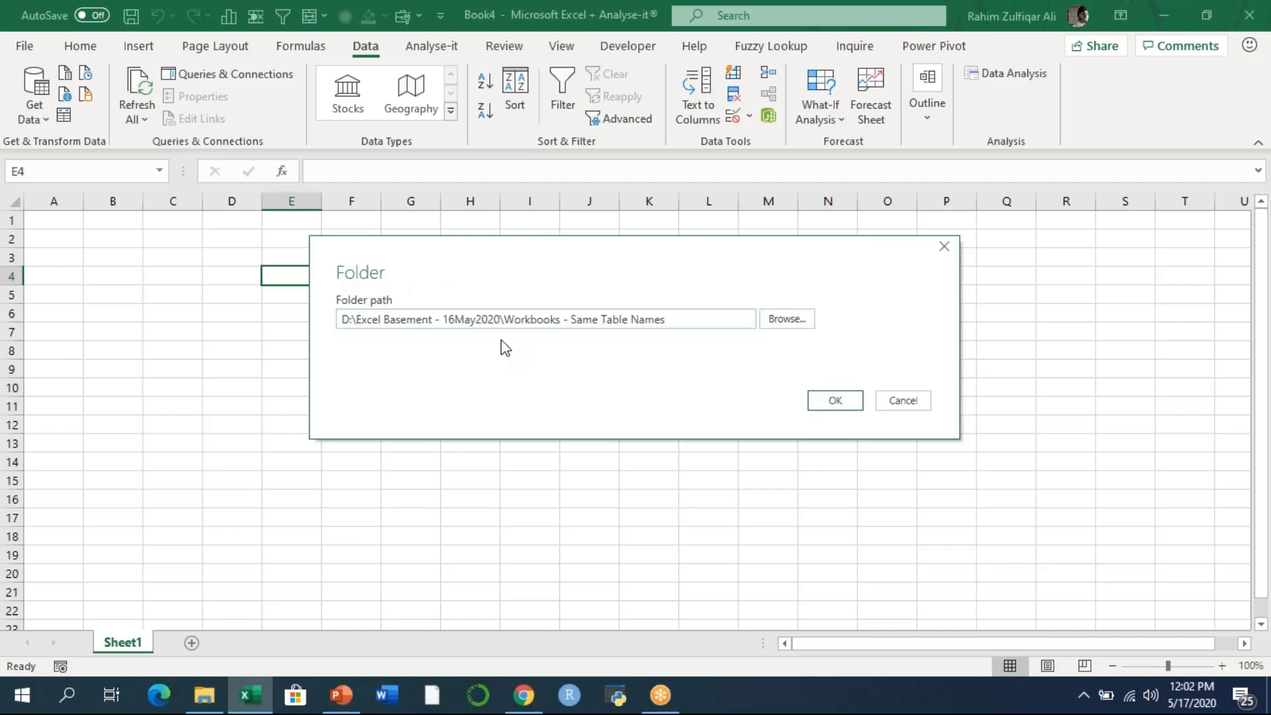
pyautogui.click(834, 401)
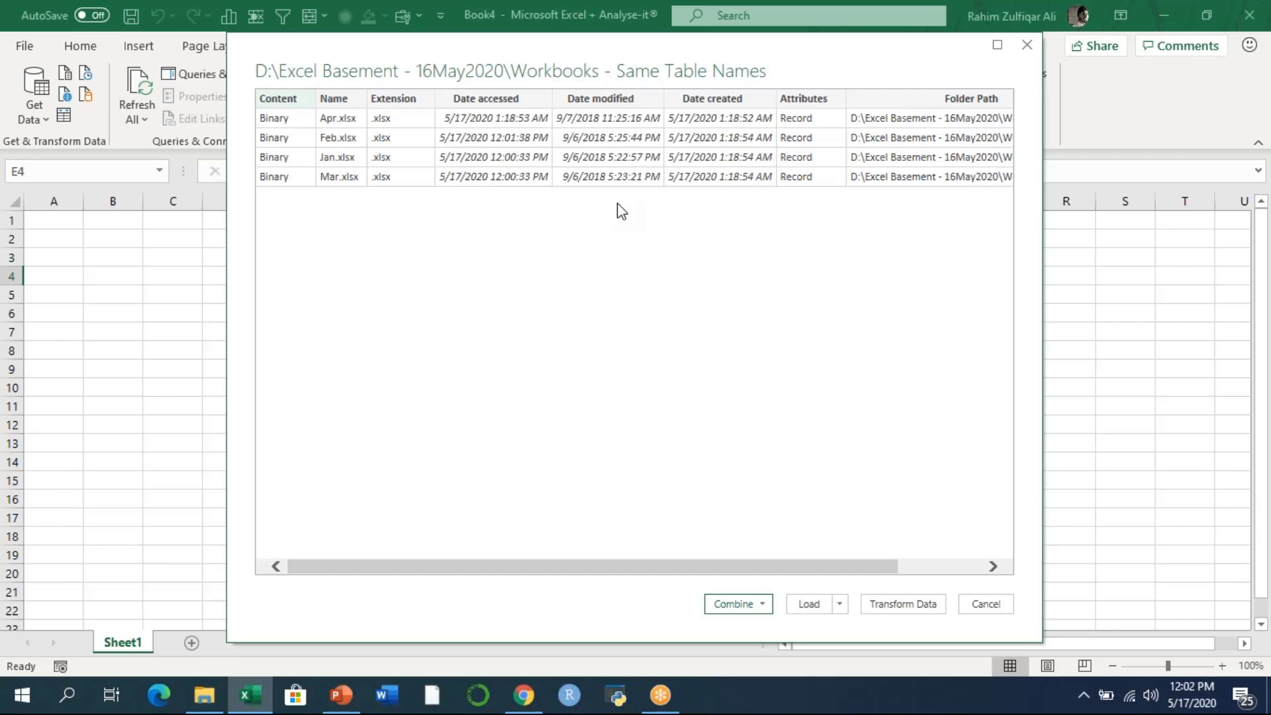
# Step: Review the folder's file list and choose Combine & Load for the listed workbooks
pyautogui.click(956, 568)
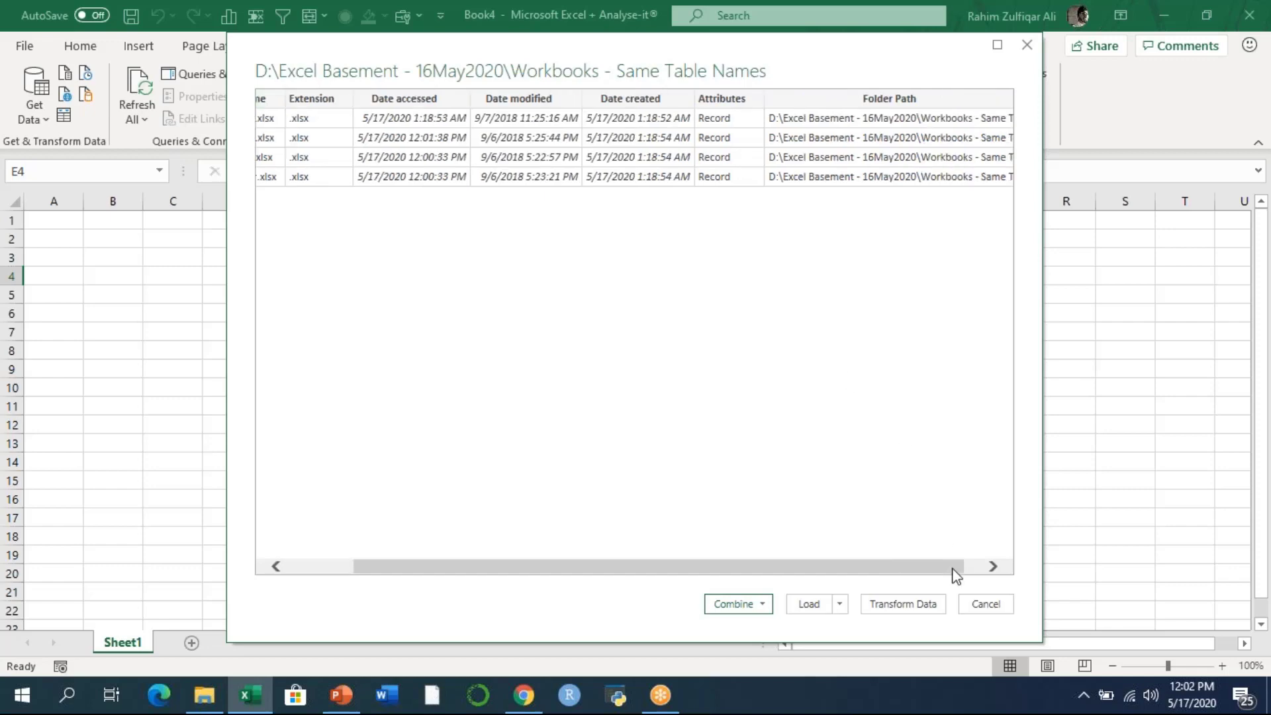
pyautogui.moveTo(860, 573); pyautogui.dragTo(784, 571)
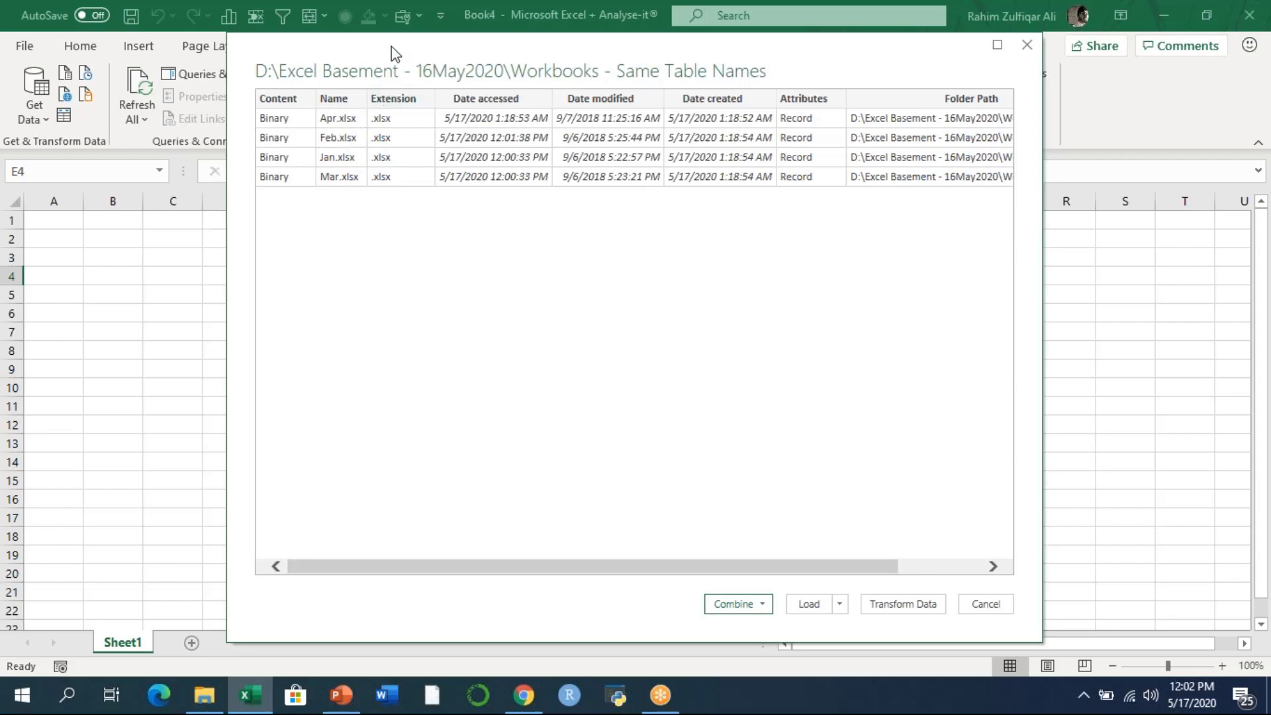
pyautogui.moveTo(395, 53); pyautogui.dragTo(344, 33)
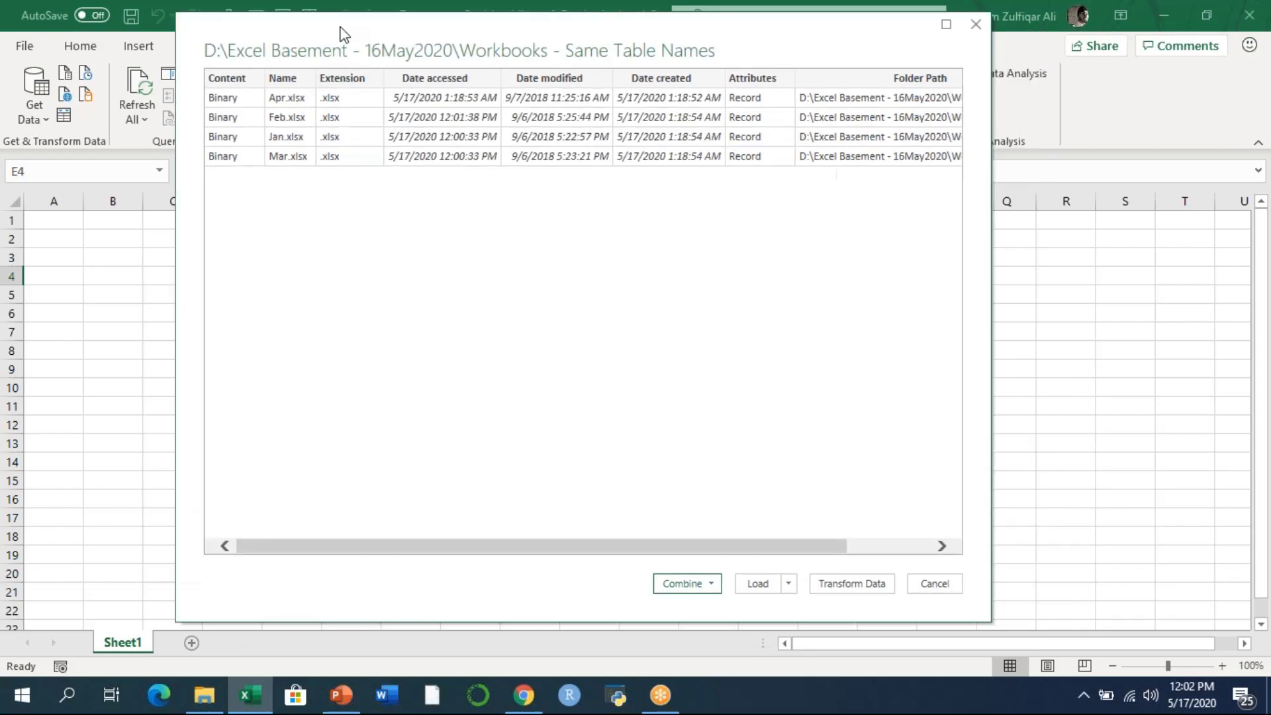
pyautogui.click(710, 584)
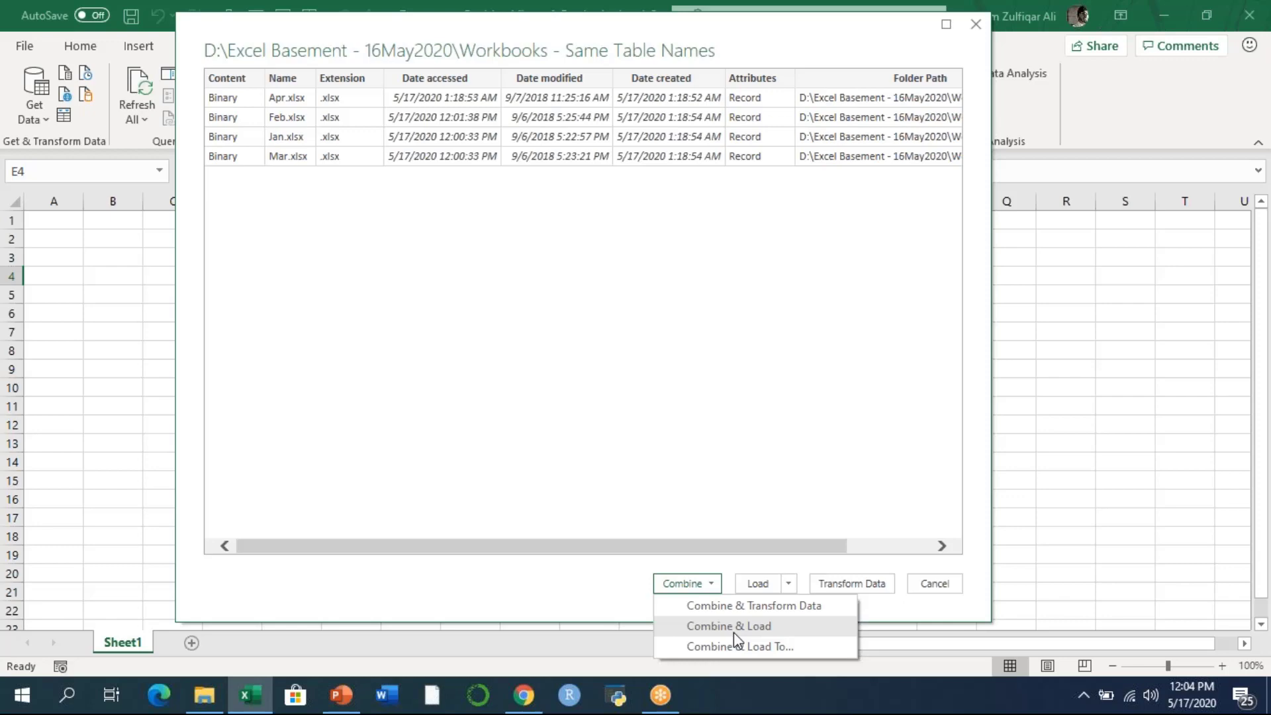
pyautogui.click(708, 621)
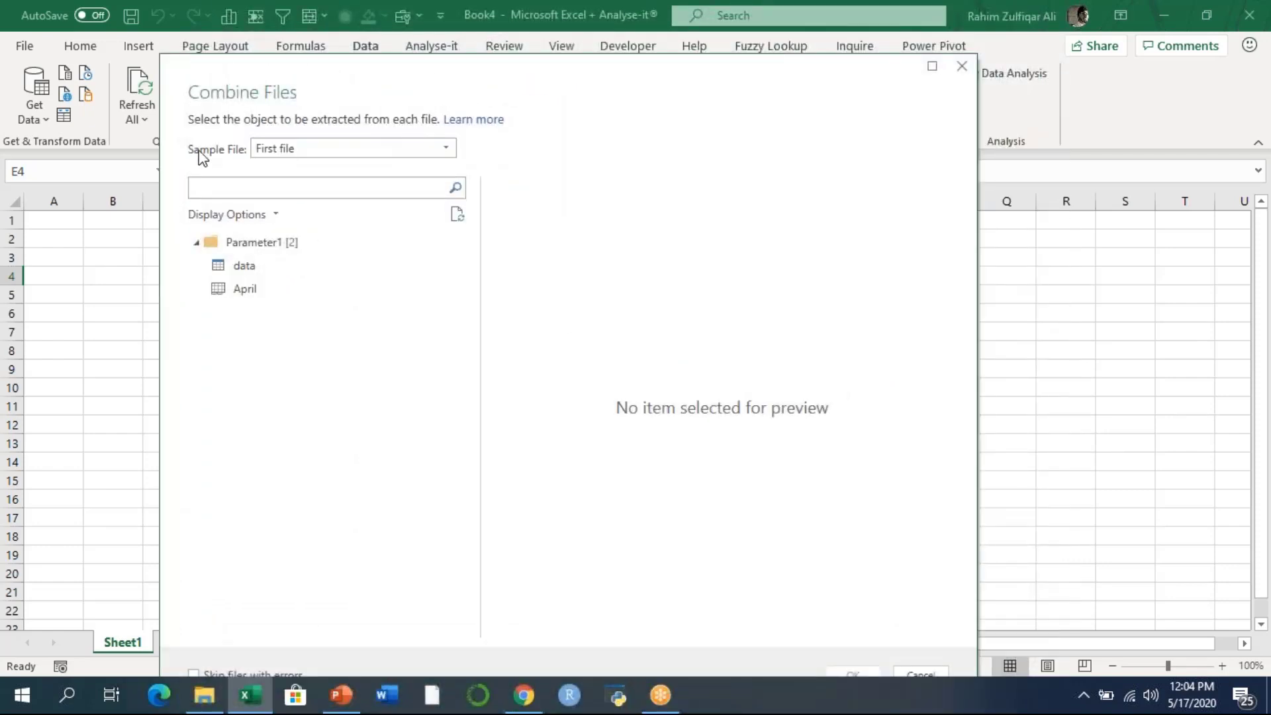
# Step: Try Apr.xlsx as the sample file for combining, and choose First file again
pyautogui.click(301, 154)
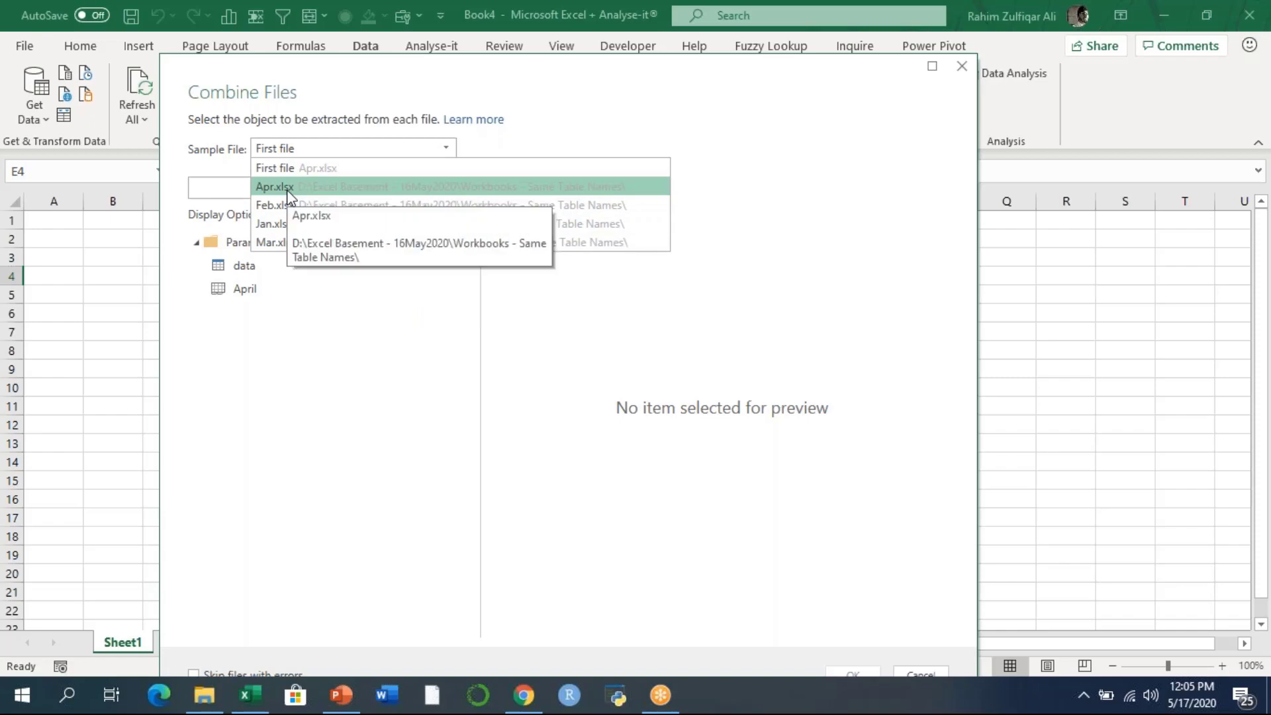
pyautogui.click(340, 167)
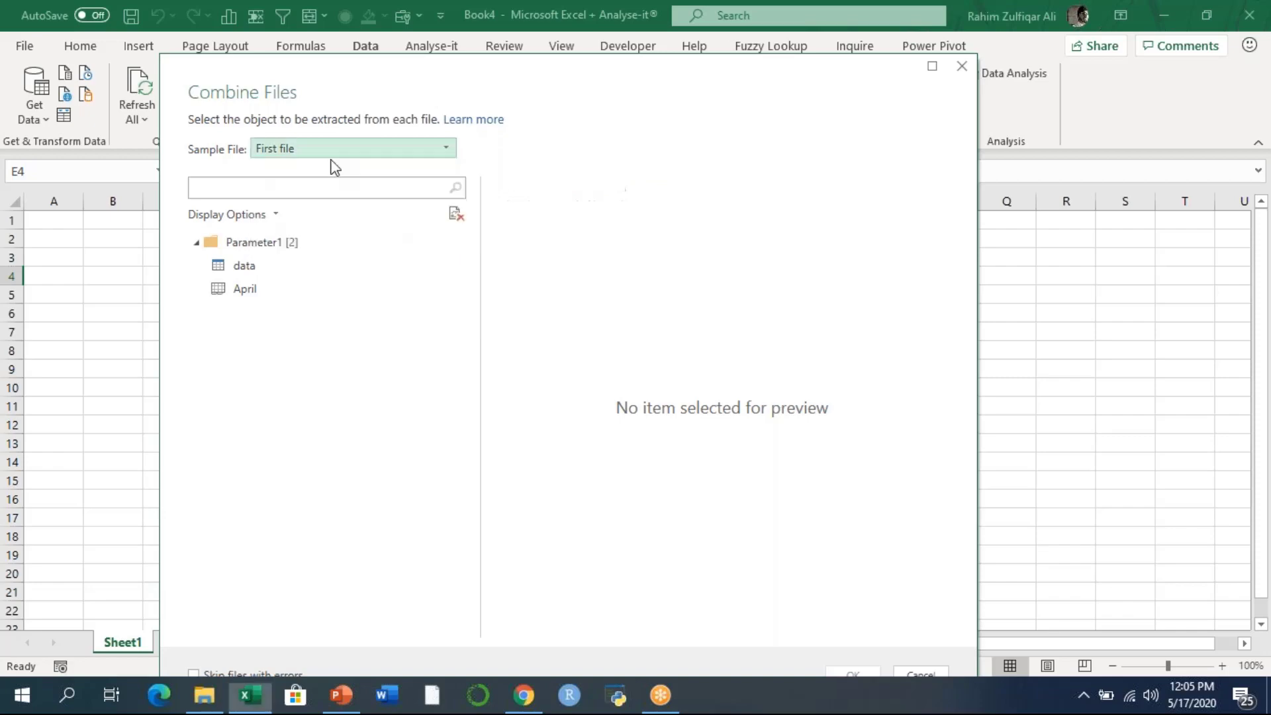
pyautogui.click(305, 153)
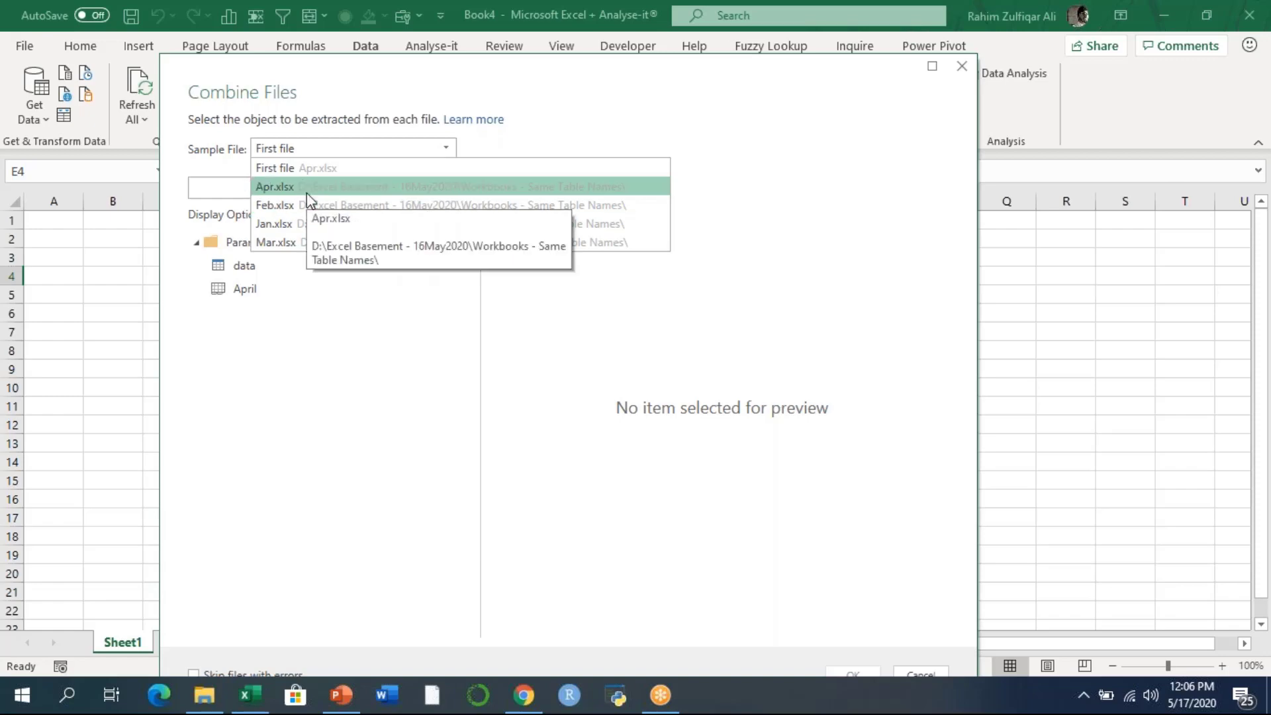
pyautogui.click(307, 186)
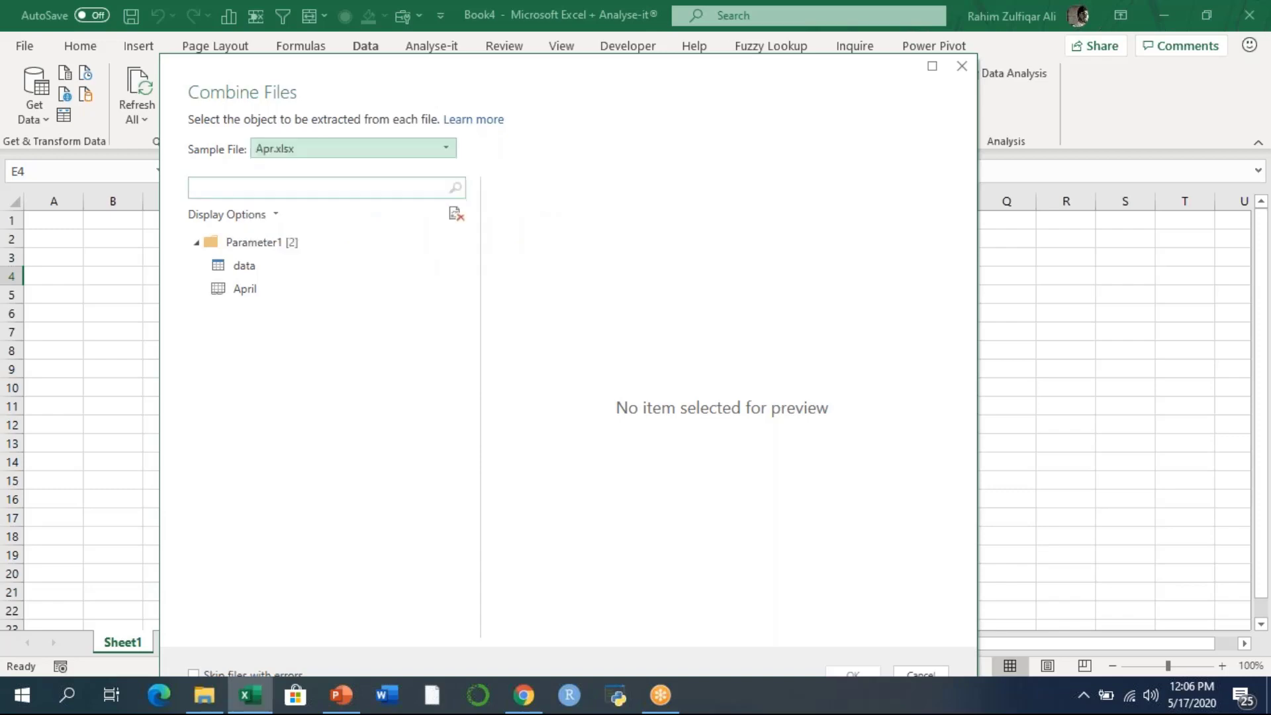
pyautogui.click(282, 148)
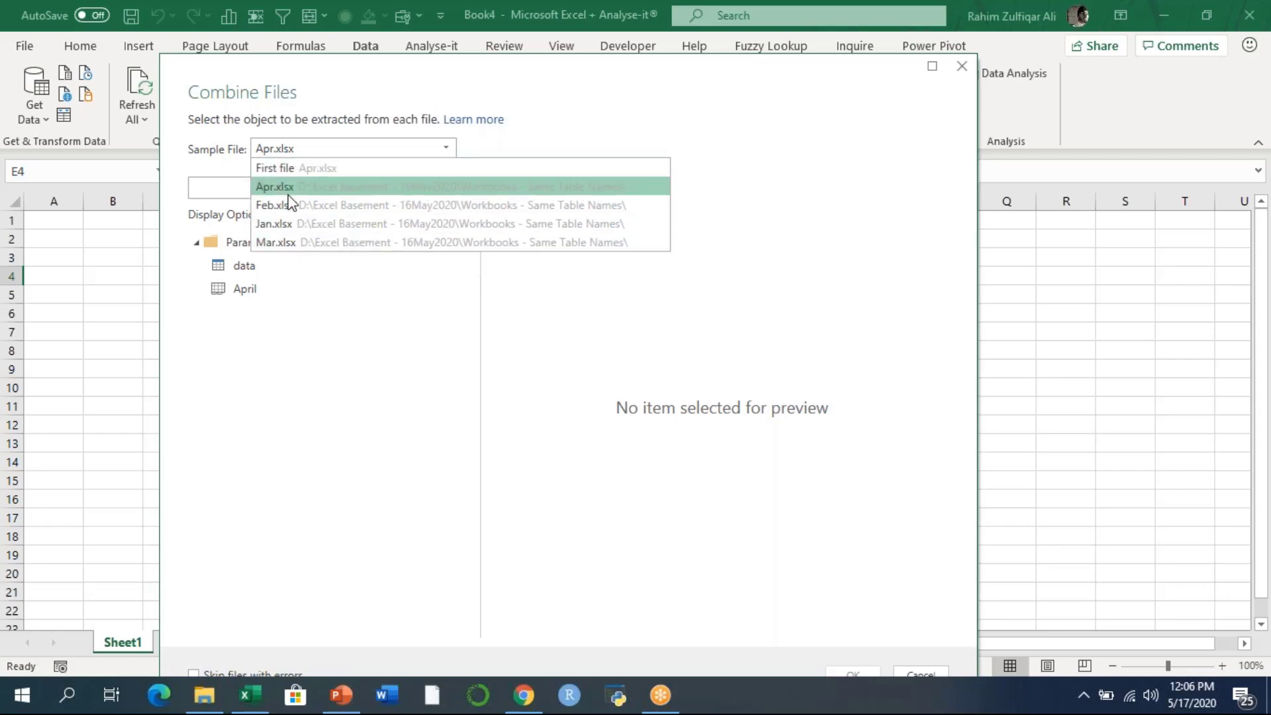
pyautogui.click(289, 170)
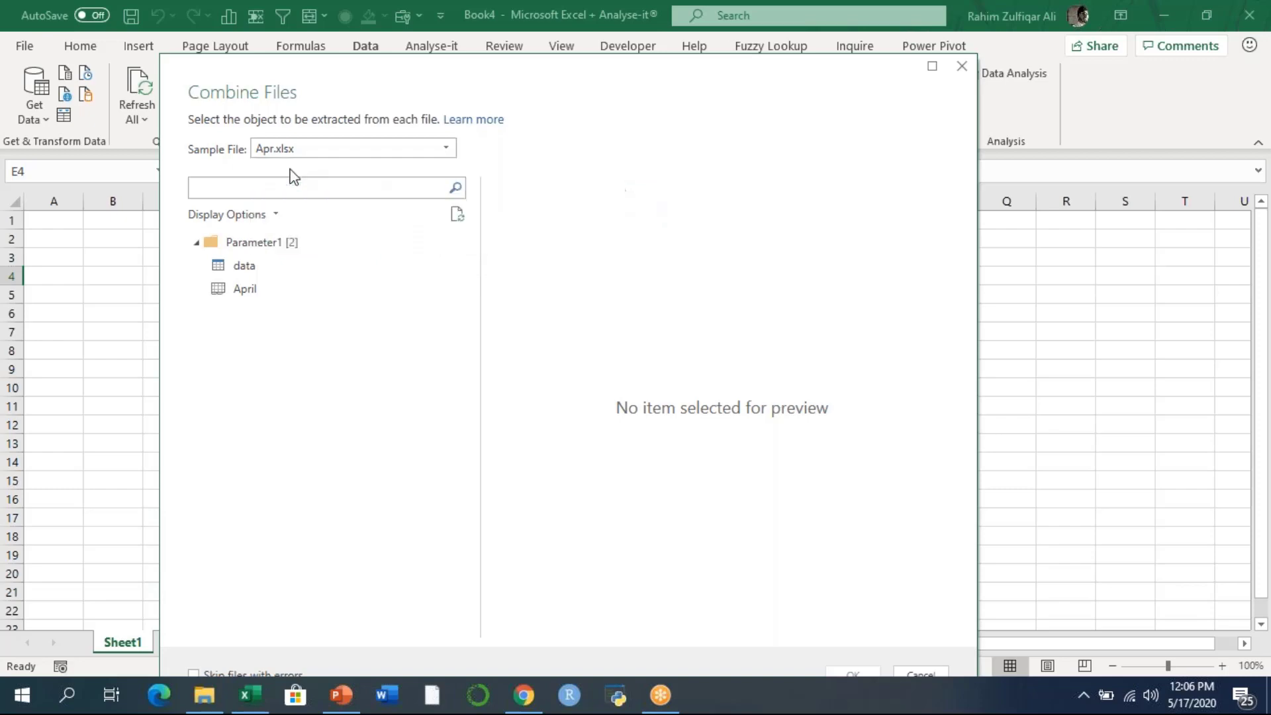
# Step: Preview the data table in the Combine Files dialog with First file, Mar.xlsx and Feb.xlsx in turn as the sample file
pyautogui.click(250, 270)
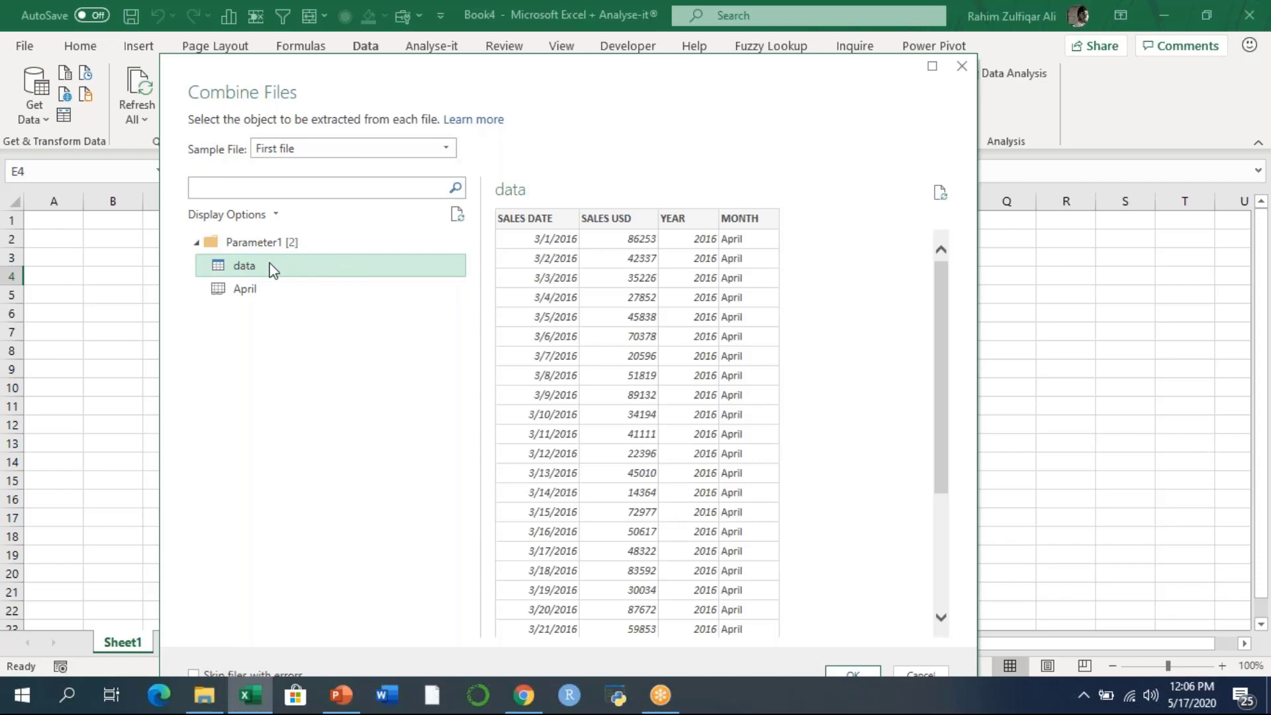
pyautogui.click(270, 153)
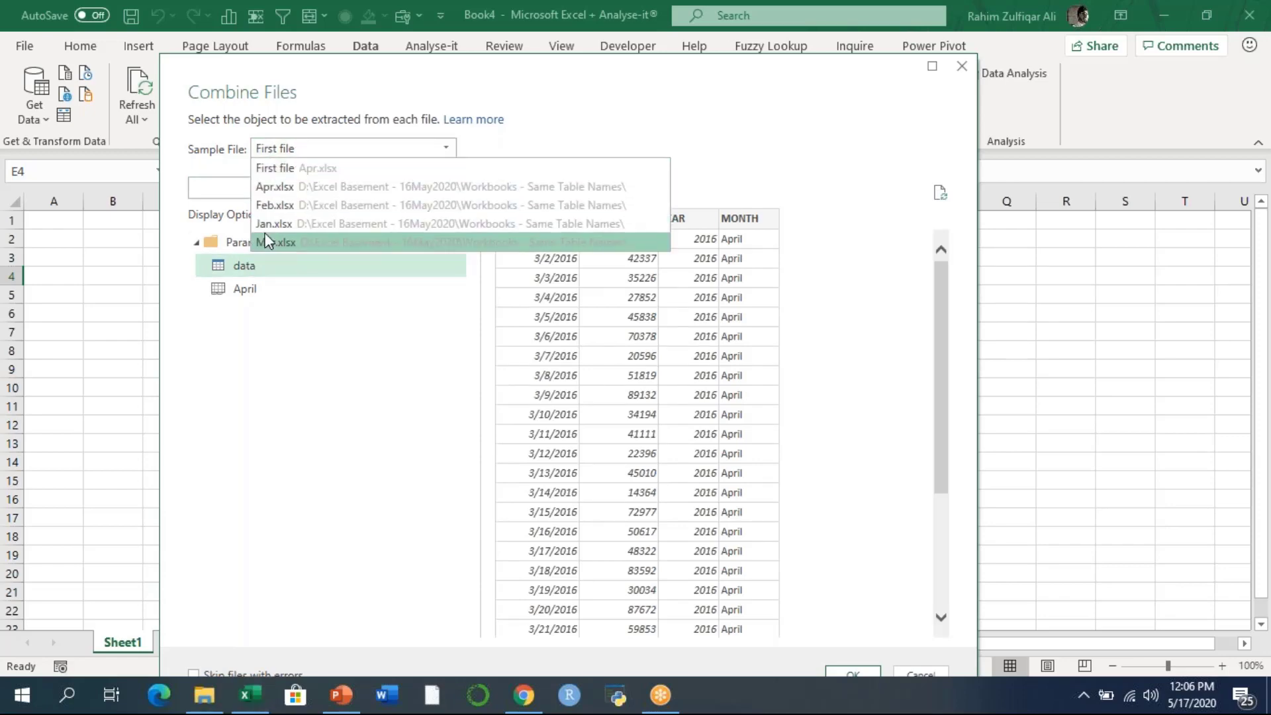
pyautogui.click(261, 241)
pyautogui.click(256, 268)
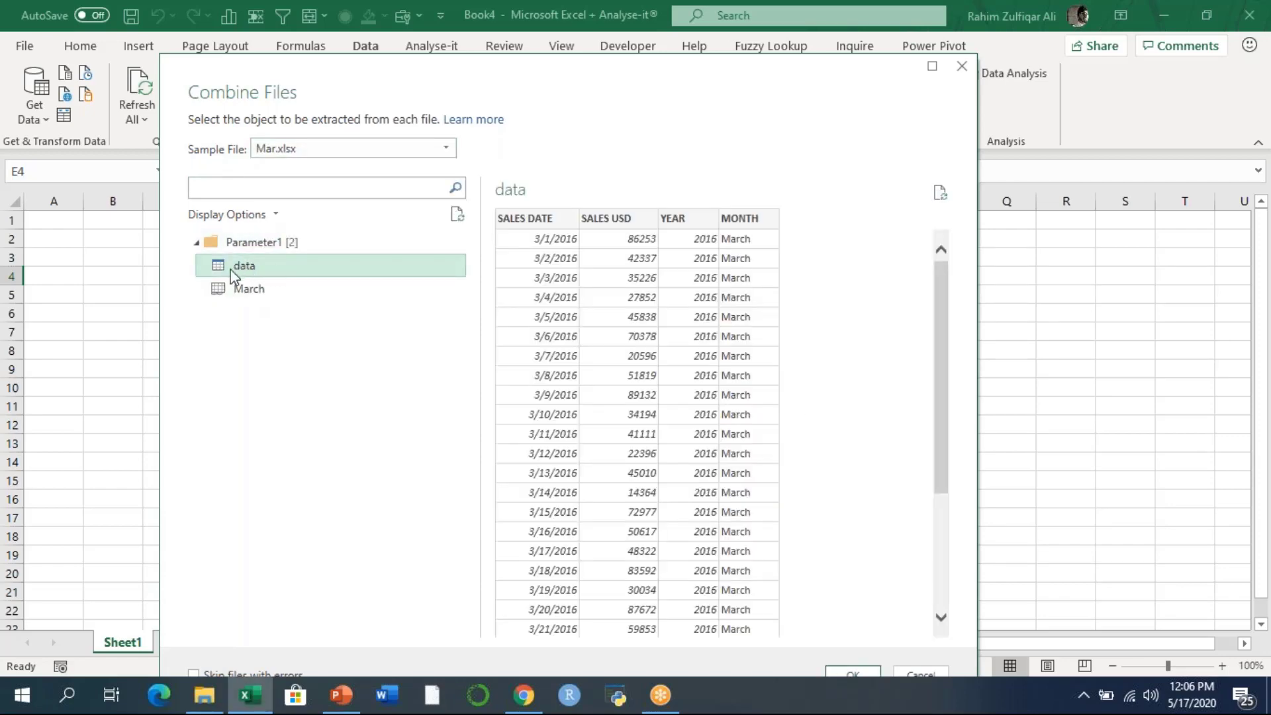
pyautogui.click(272, 155)
pyautogui.click(275, 205)
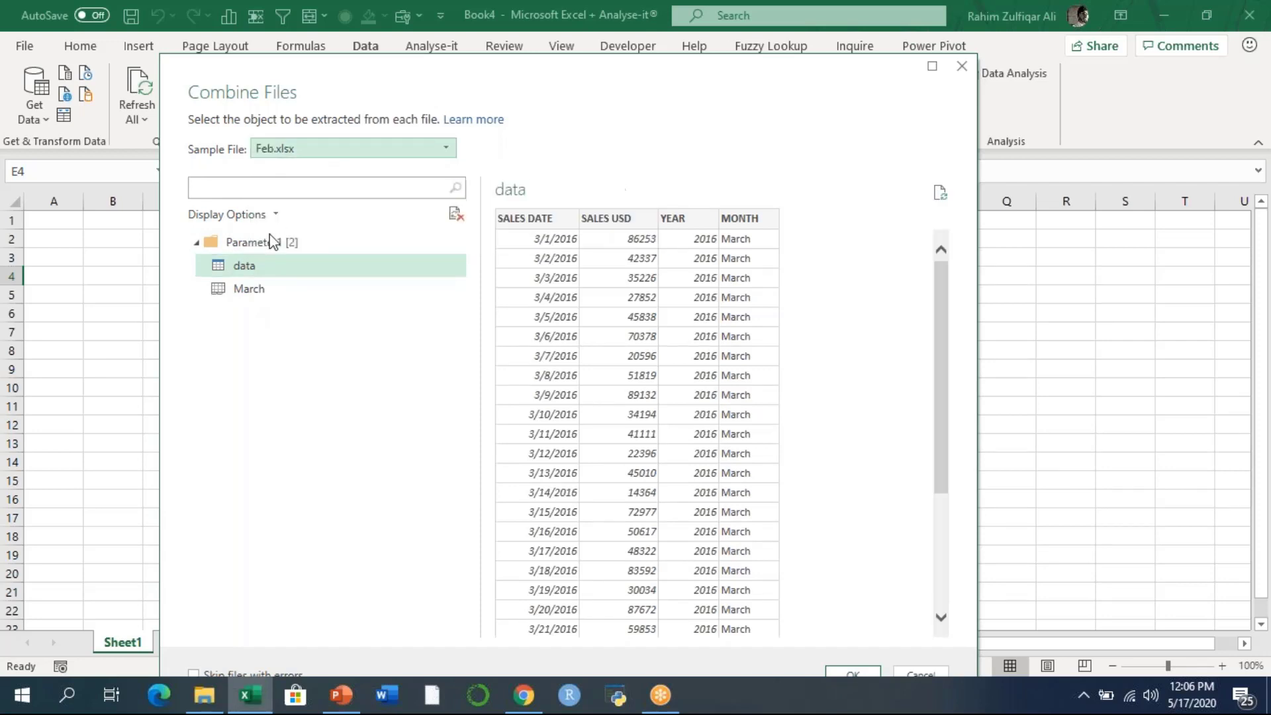
pyautogui.click(250, 270)
# Step: Set the sample file back to First file, select the data table, and combine and load the workbooks
pyautogui.click(278, 152)
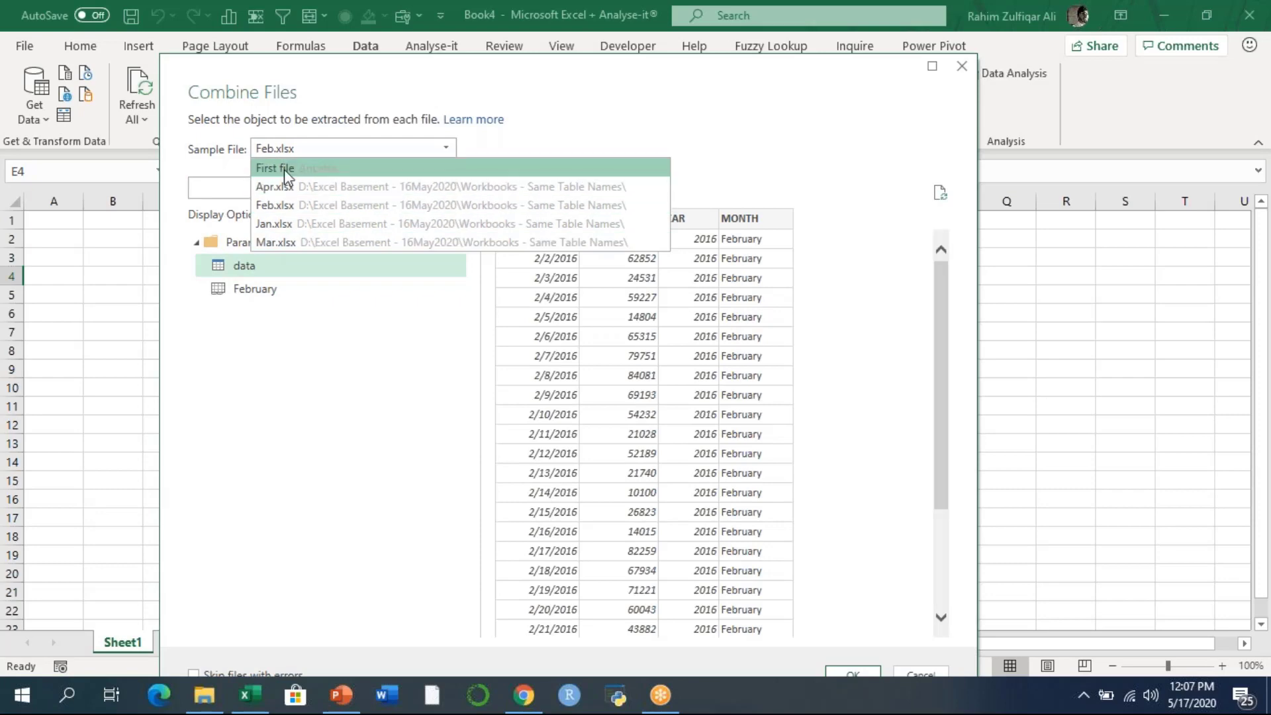
pyautogui.click(284, 169)
pyautogui.click(251, 270)
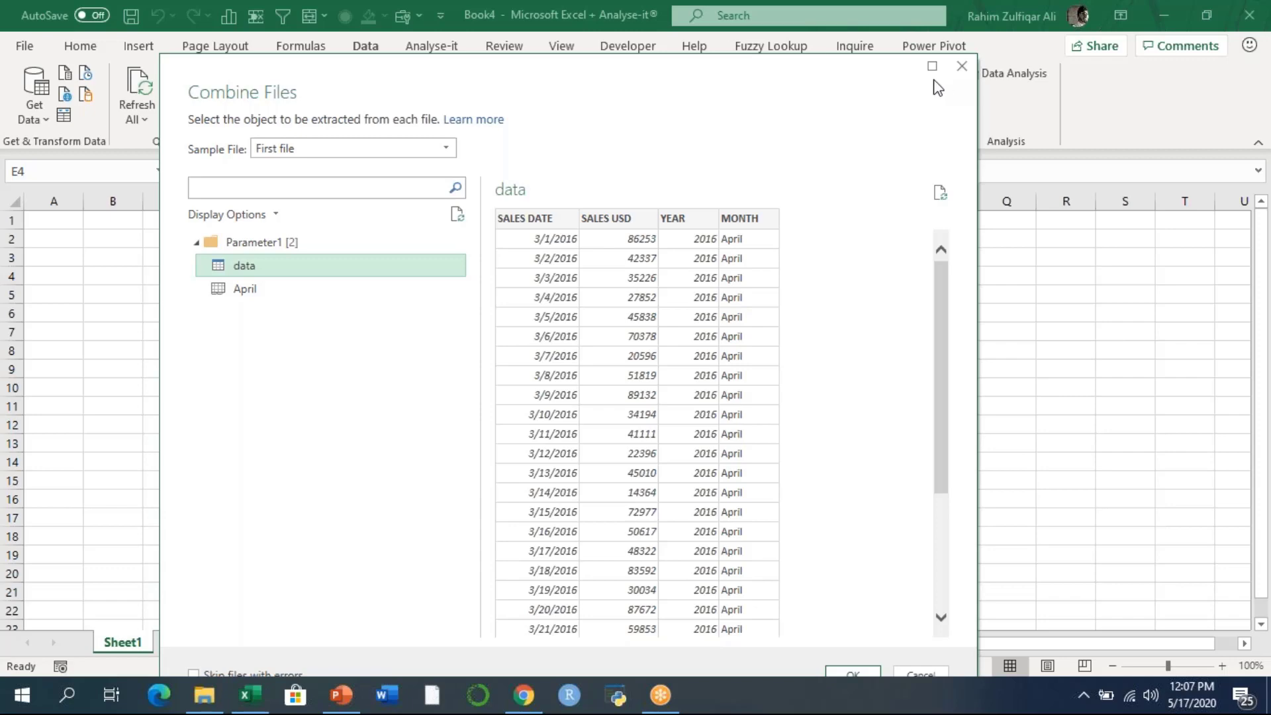
pyautogui.moveTo(549, 61); pyautogui.dragTo(503, 18)
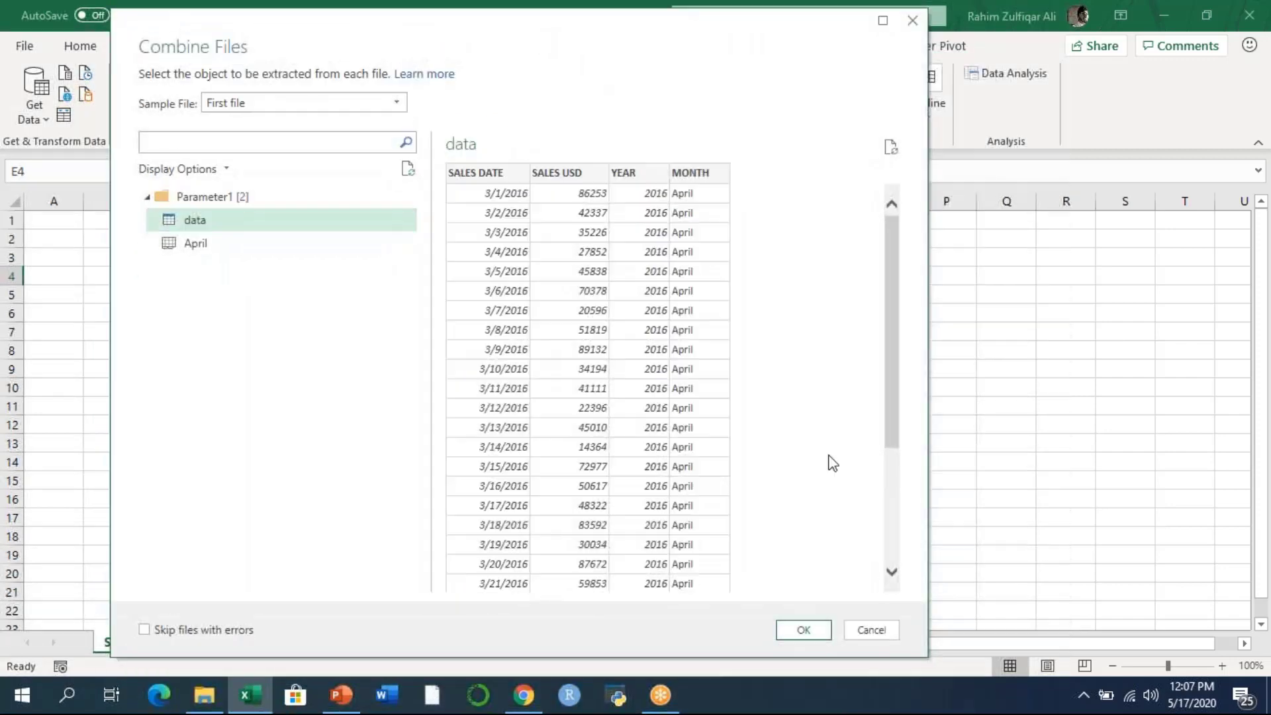
pyautogui.click(803, 631)
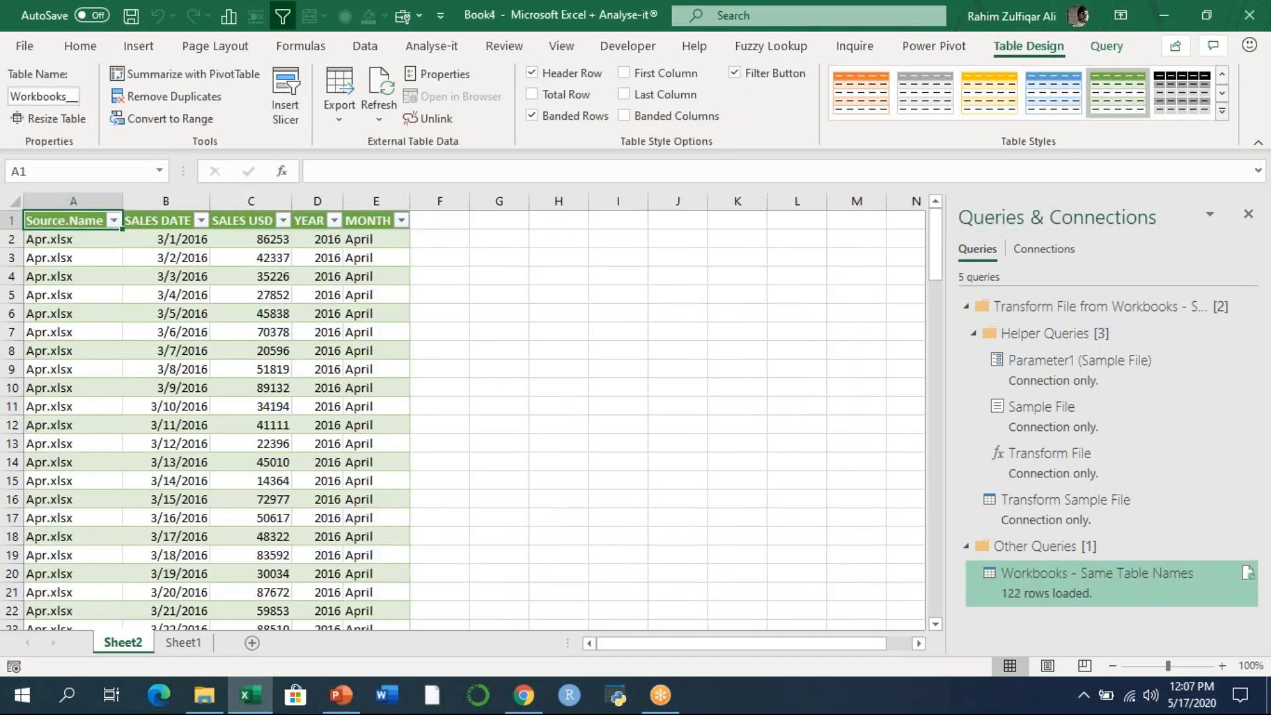
# Step: Check the combined table's rows and the months available in the MONTH column filter
pyautogui.moveTo(936, 229); pyautogui.dragTo(933, 382)
pyautogui.click(402, 201)
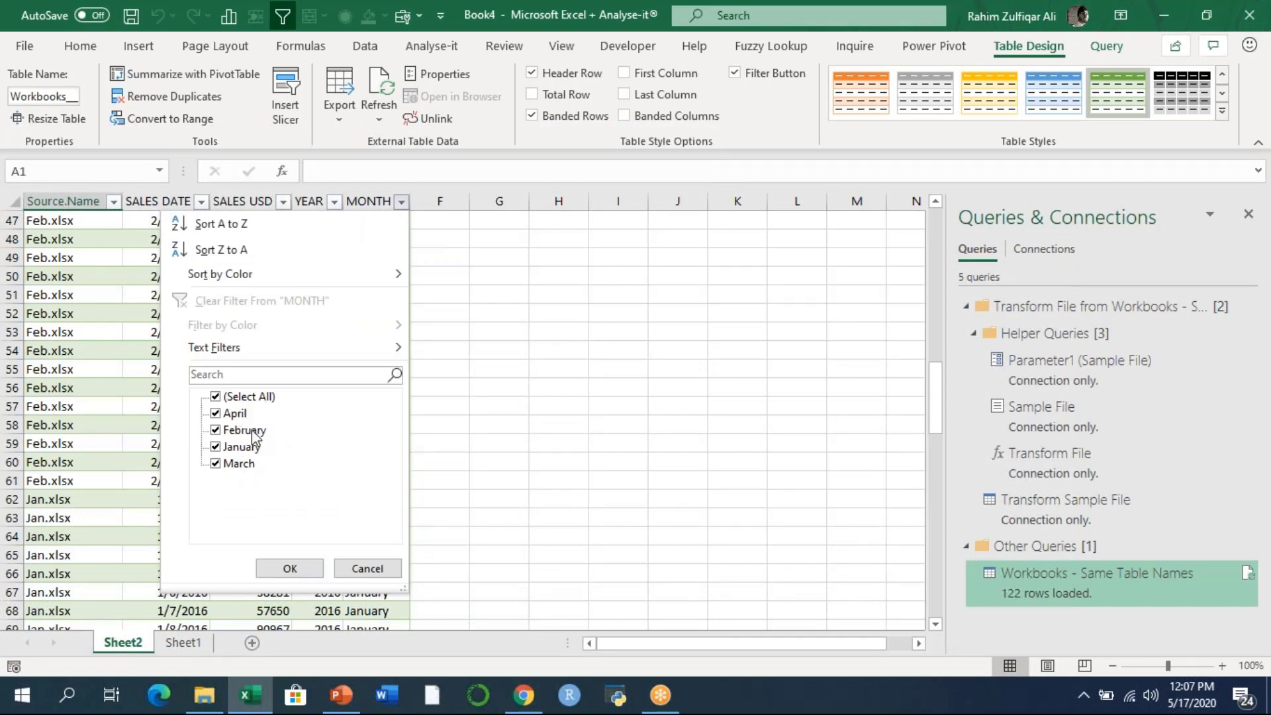
pyautogui.click(289, 568)
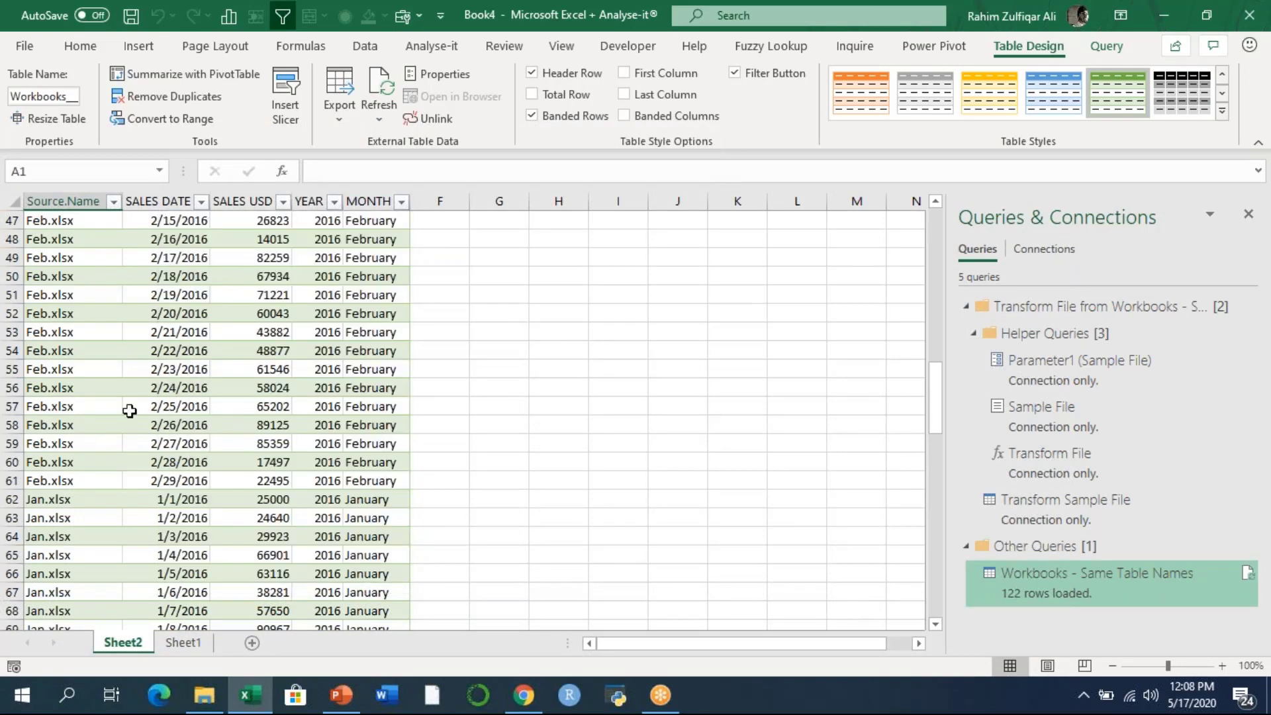
pyautogui.moveTo(939, 376); pyautogui.dragTo(926, 215)
pyautogui.click(375, 315)
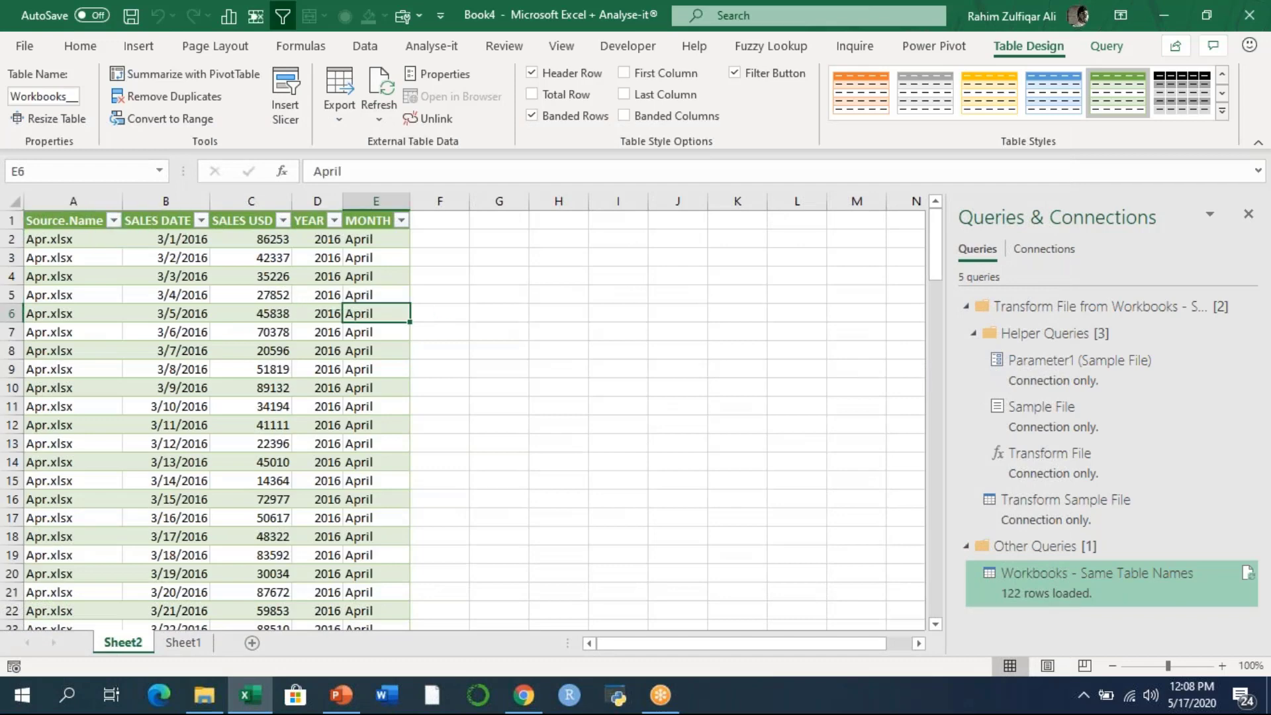
# Step: Compare the source workbooks in File Explorer with the combined table in Excel, and look at the Refresh All option
pyautogui.click(204, 695)
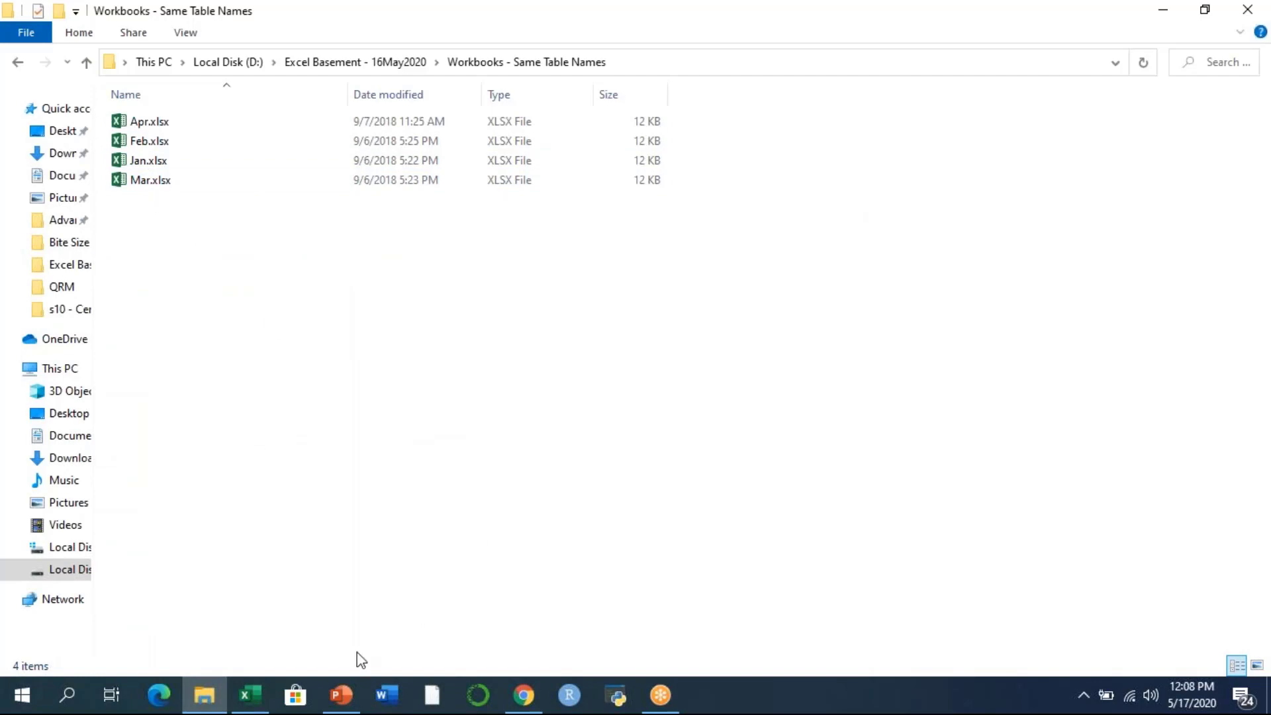
pyautogui.click(258, 692)
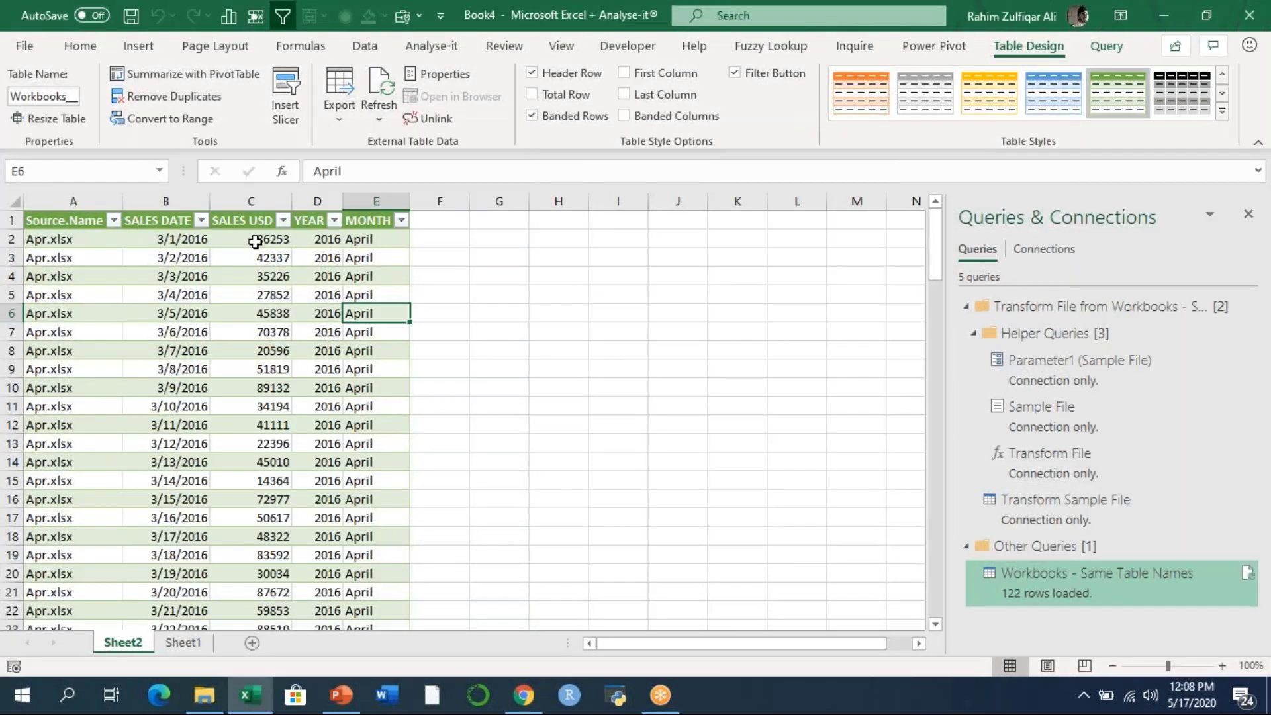
pyautogui.click(351, 53)
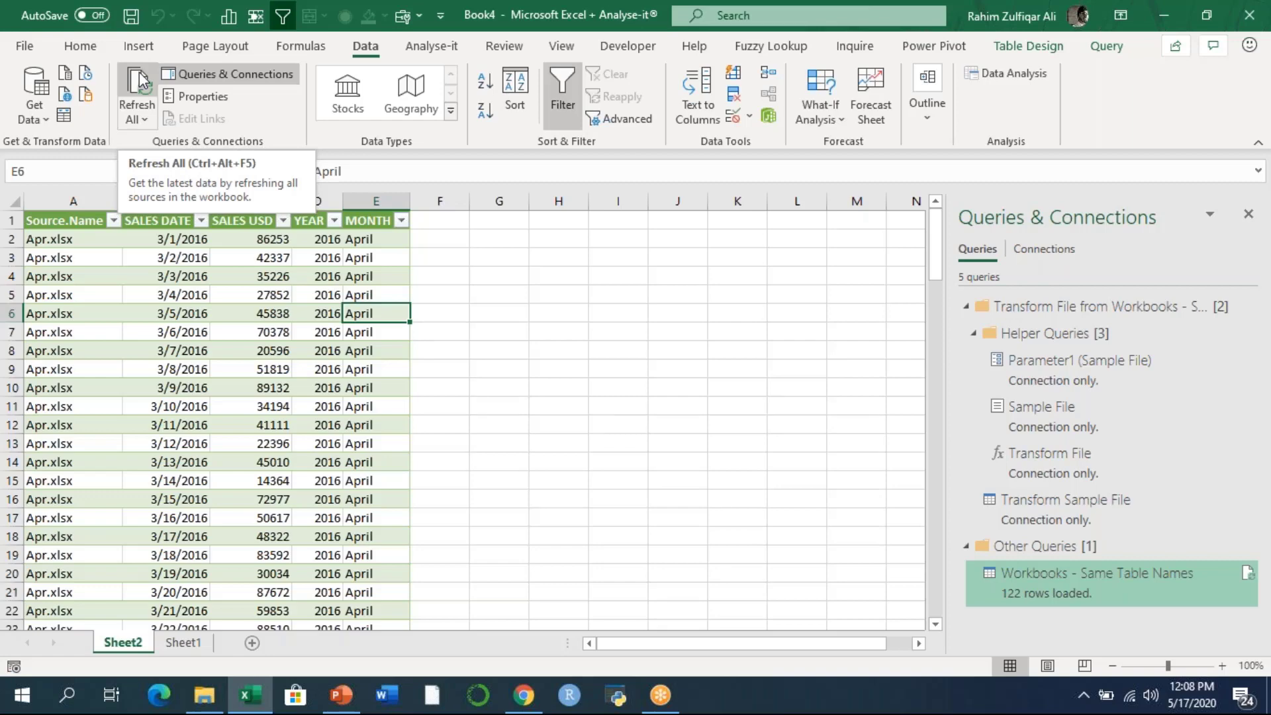
pyautogui.moveTo(935, 241); pyautogui.dragTo(937, 372)
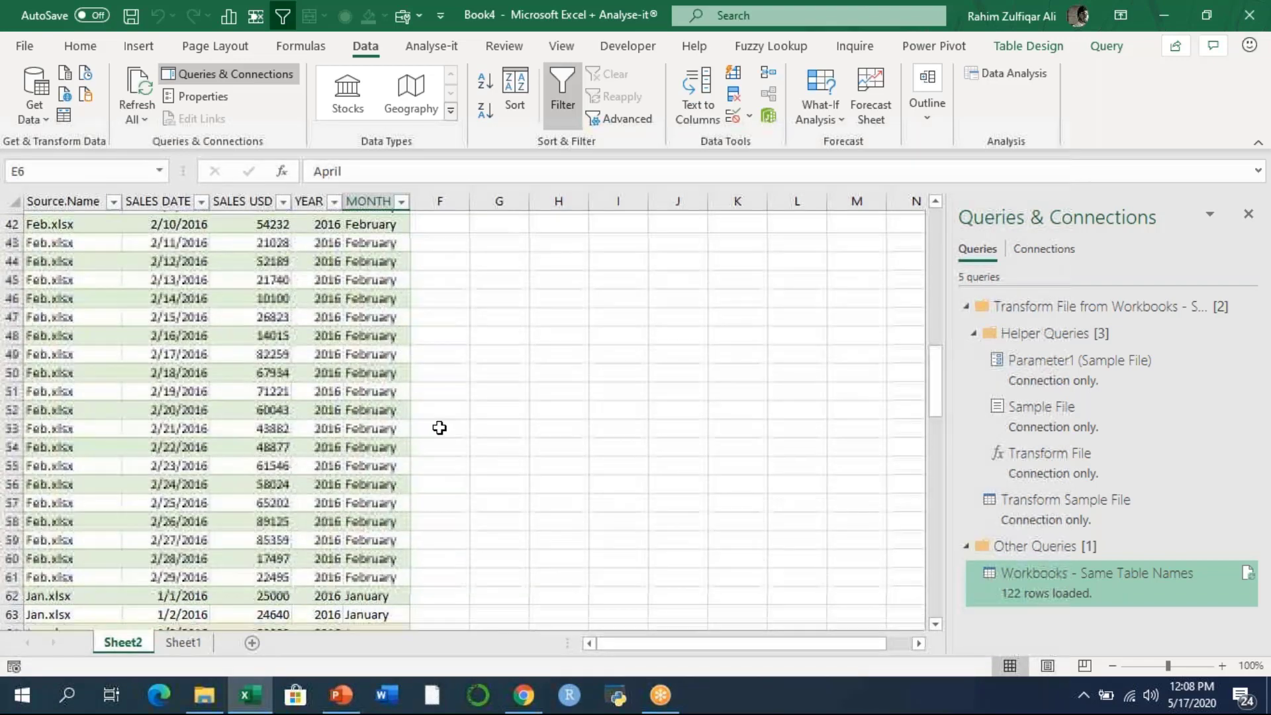
pyautogui.click(208, 695)
pyautogui.click(147, 140)
pyautogui.click(141, 160)
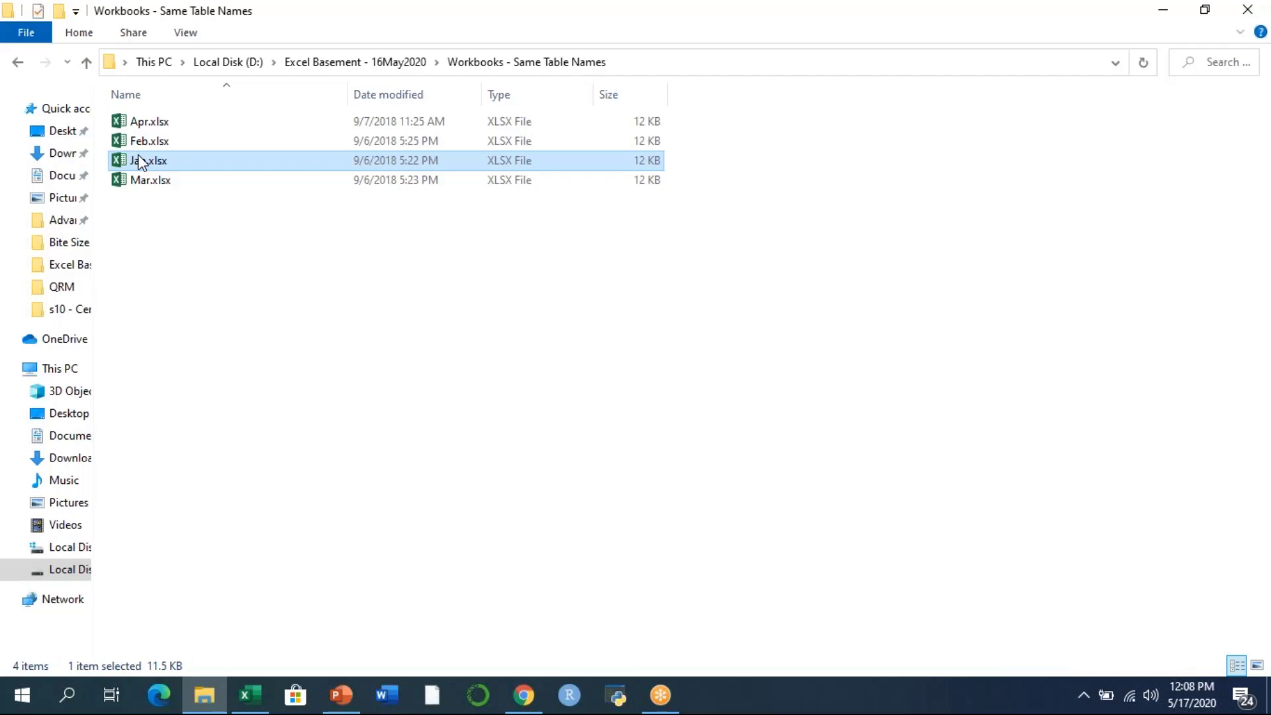
pyautogui.click(250, 695)
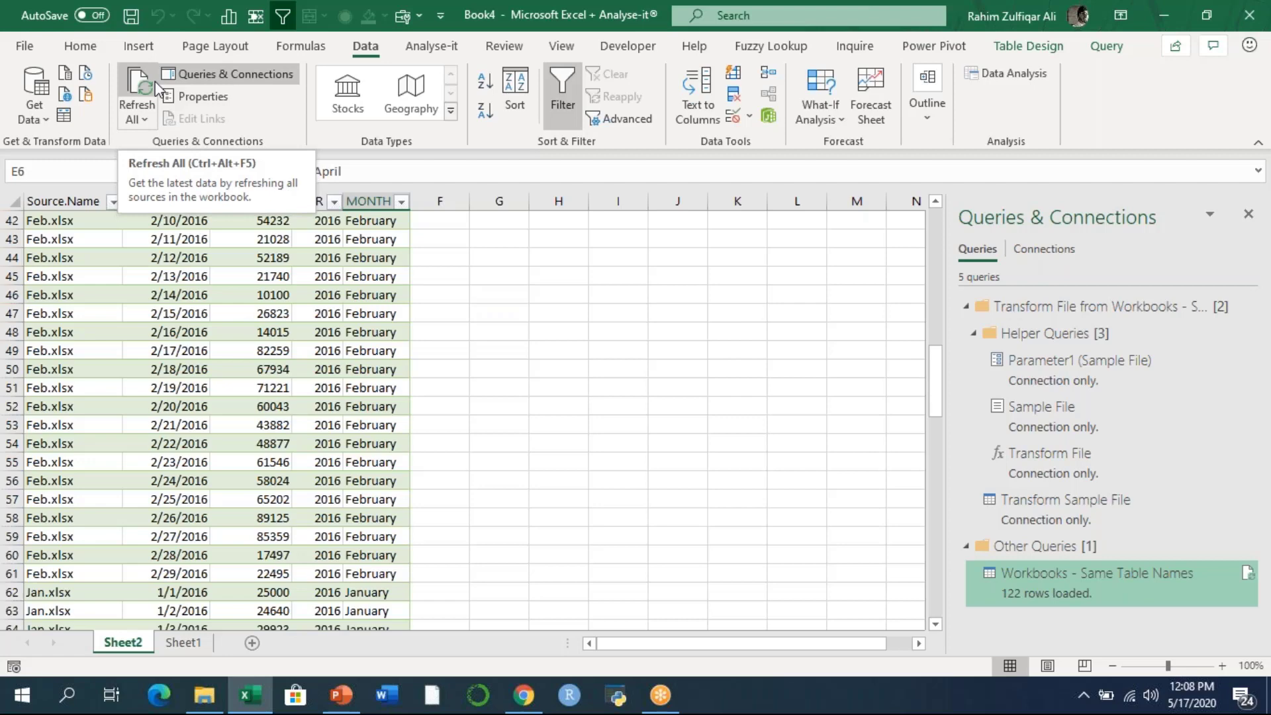
pyautogui.click(237, 330)
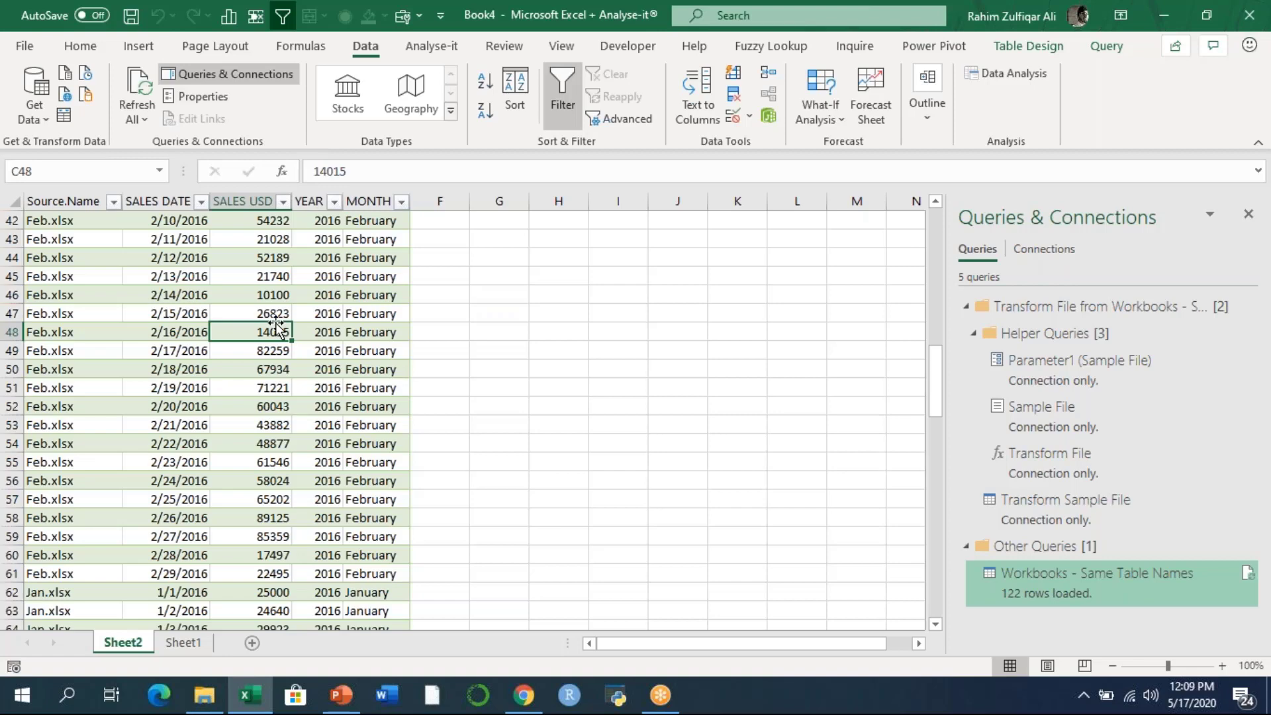
pyautogui.click(205, 695)
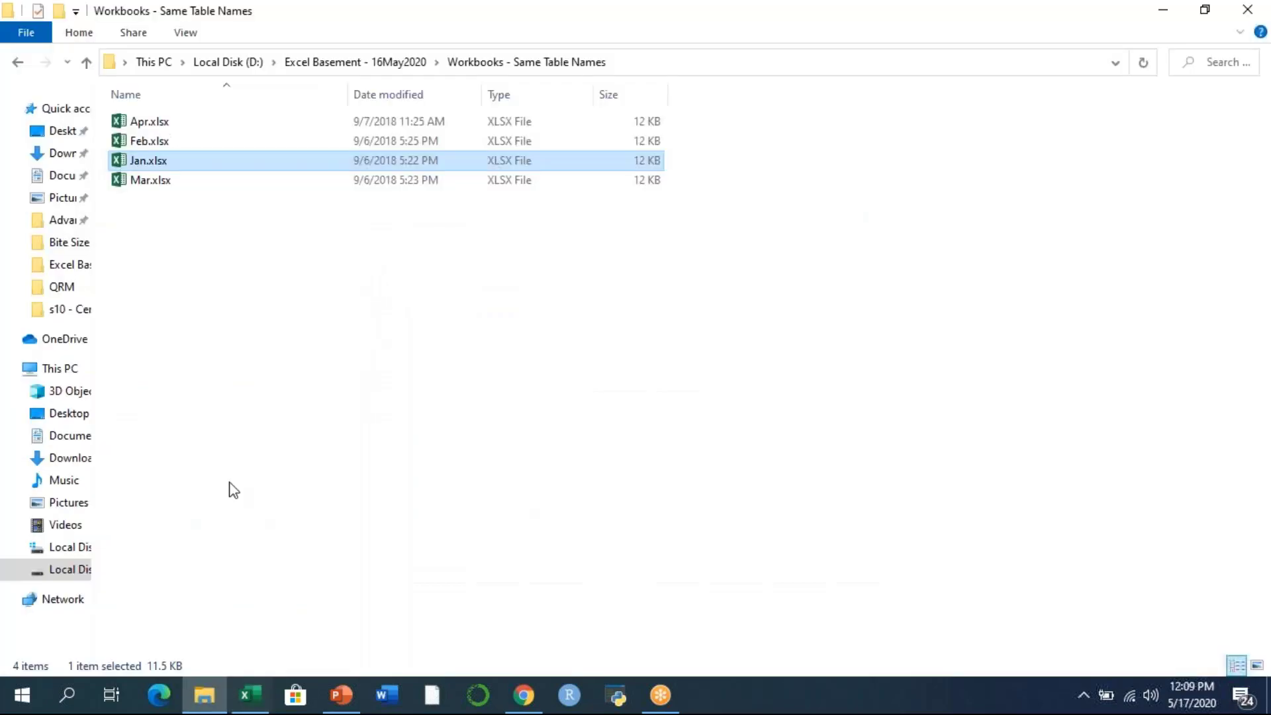
pyautogui.click(250, 695)
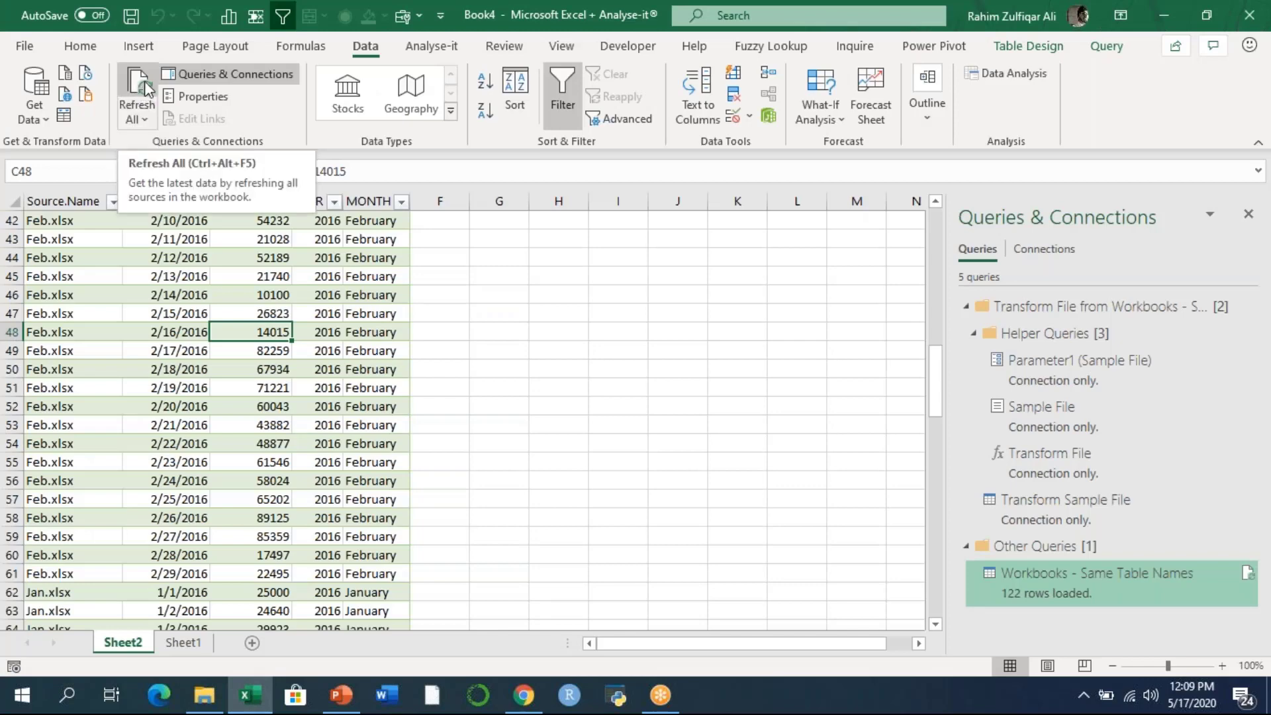
# Step: Try background refresh and a refresh every 60 minutes in the combined query's properties, and discard the changes
pyautogui.click(137, 119)
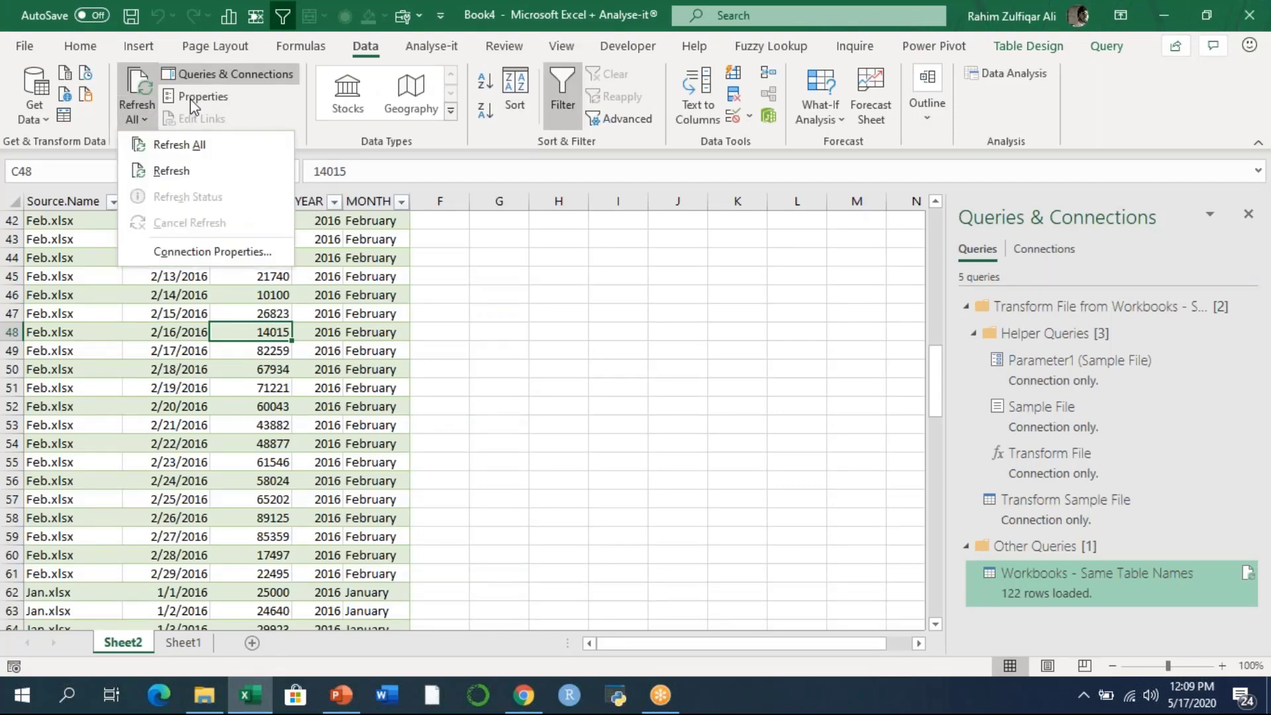
pyautogui.click(221, 251)
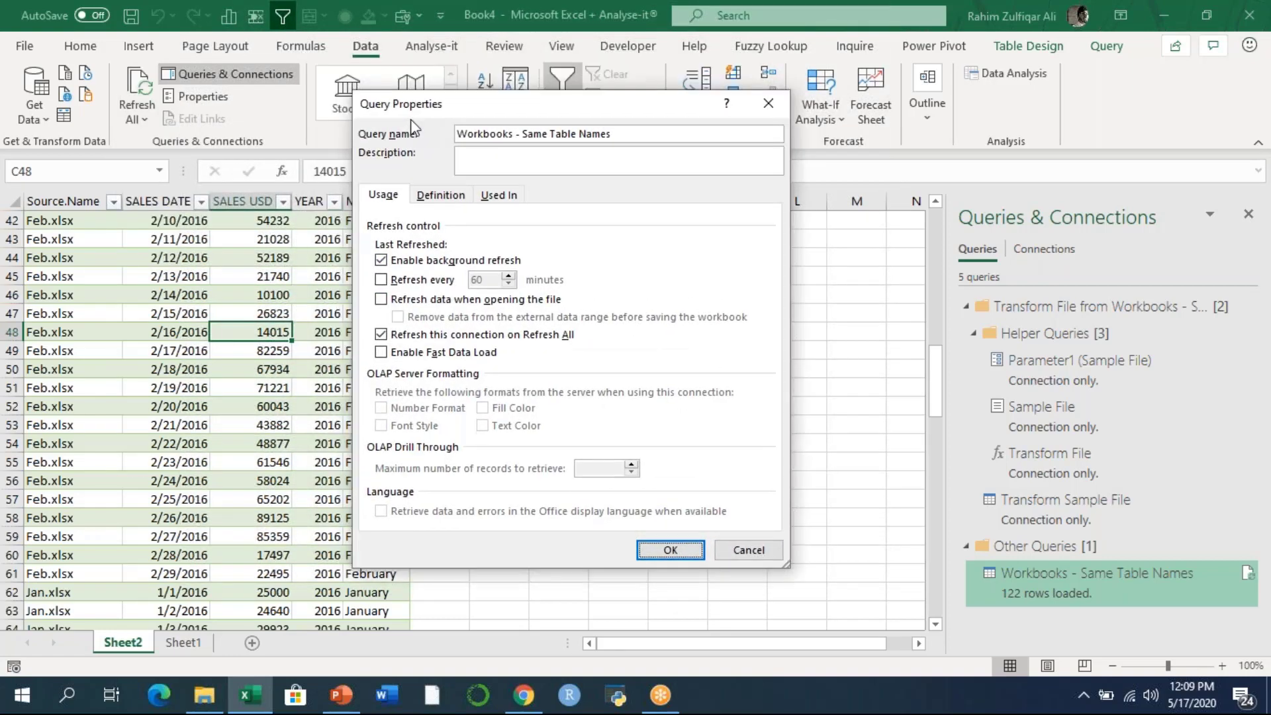
pyautogui.click(441, 274)
pyautogui.click(438, 294)
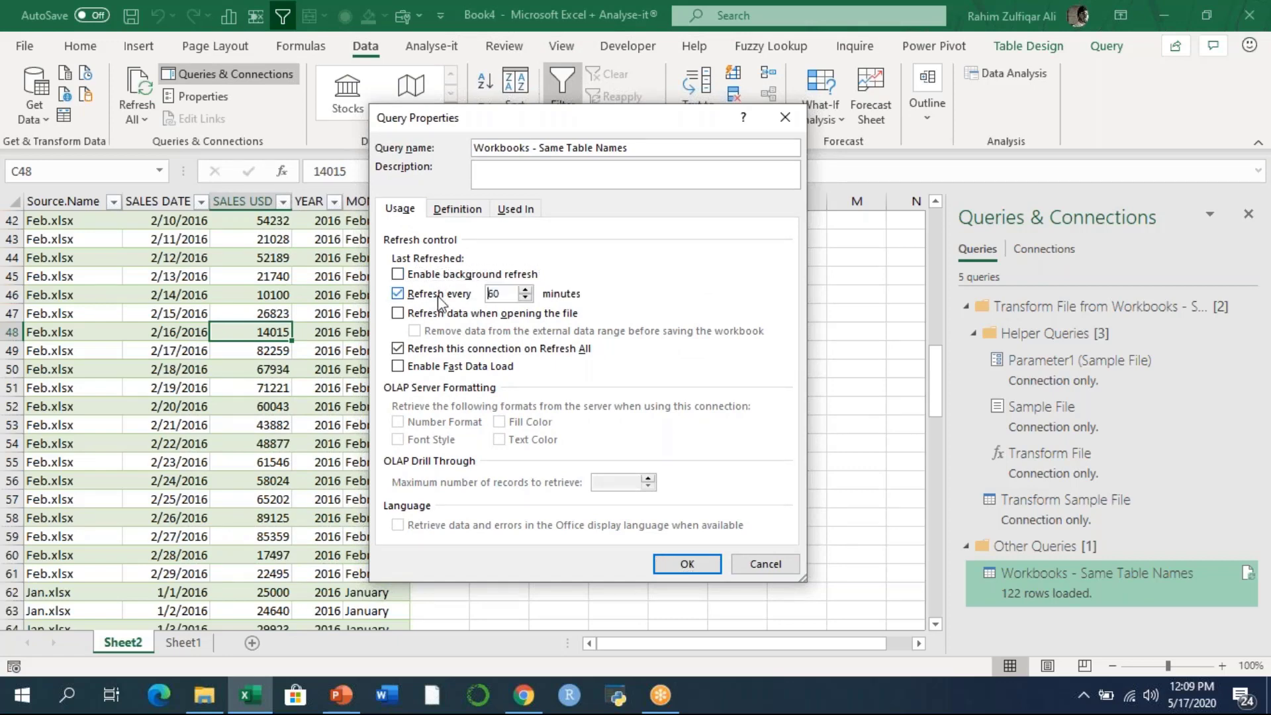
pyautogui.doubleClick(505, 294)
pyautogui.click(450, 294)
pyautogui.click(504, 275)
pyautogui.click(755, 563)
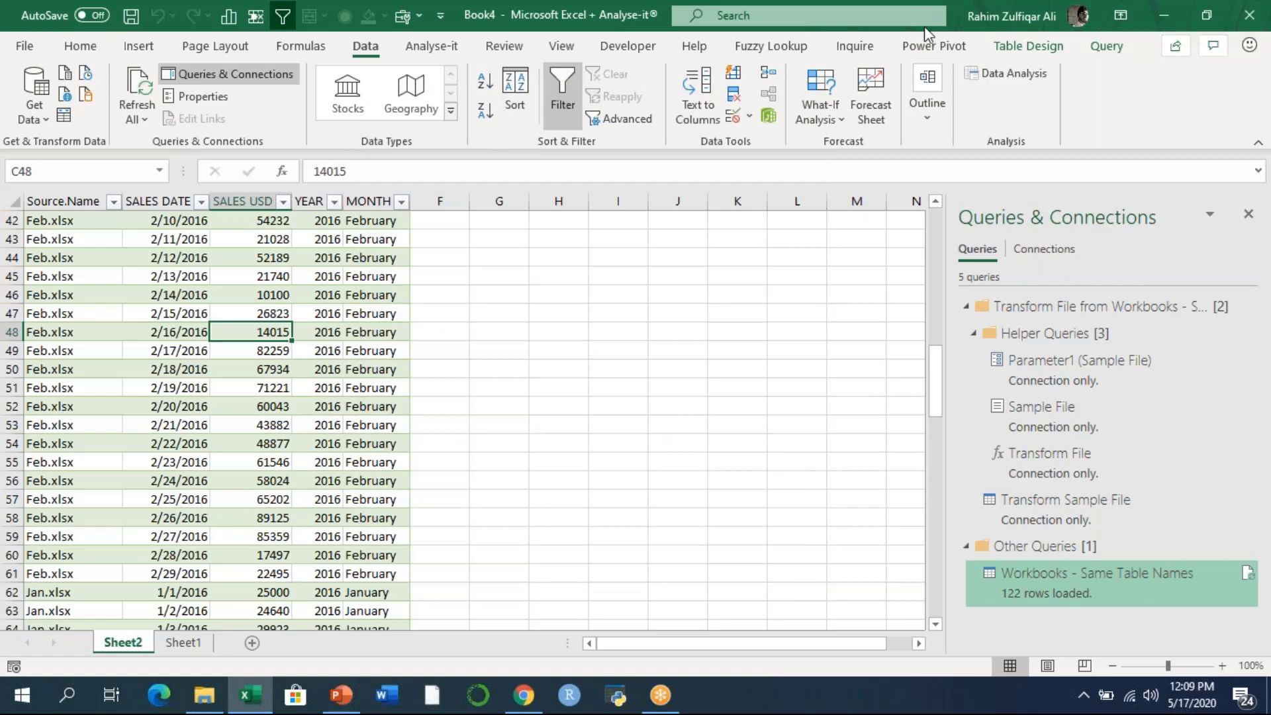
# Step: Close the workbook that contains the combined monthly sales table
pyautogui.click(1101, 132)
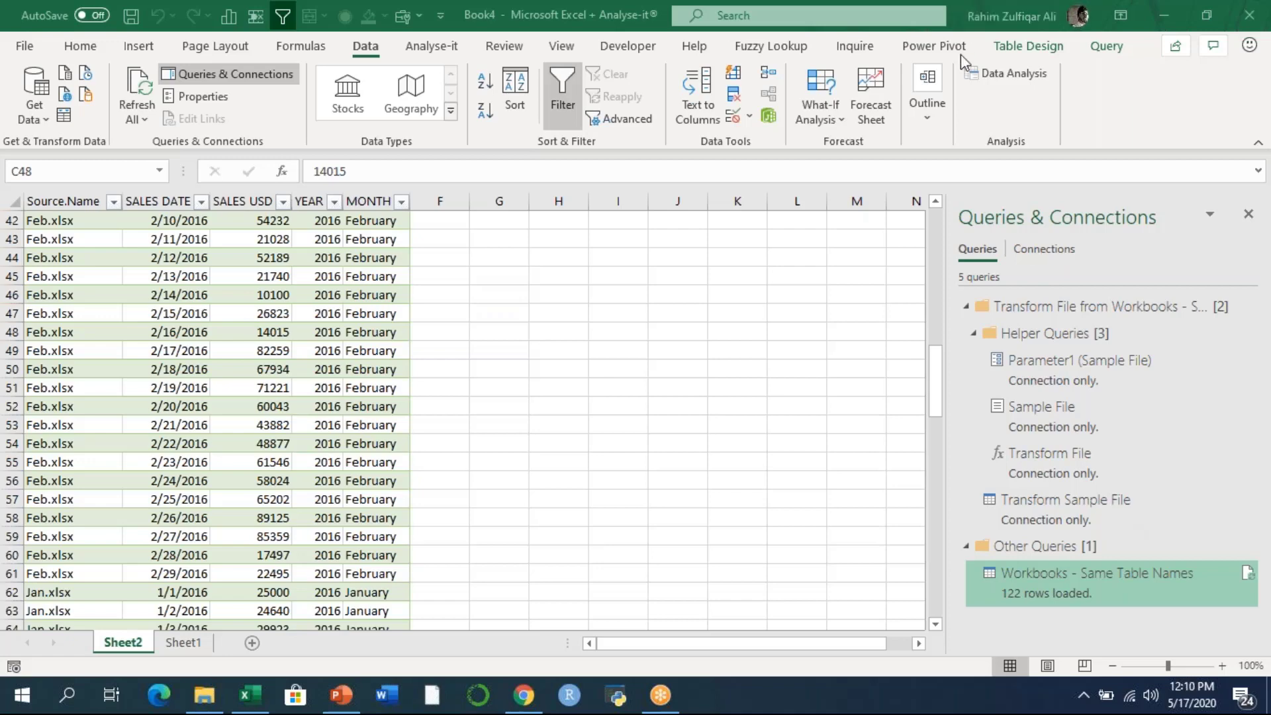
pyautogui.click(367, 317)
pyautogui.click(367, 317)
pyautogui.hotkey('alt', 'f')
pyautogui.press('c')
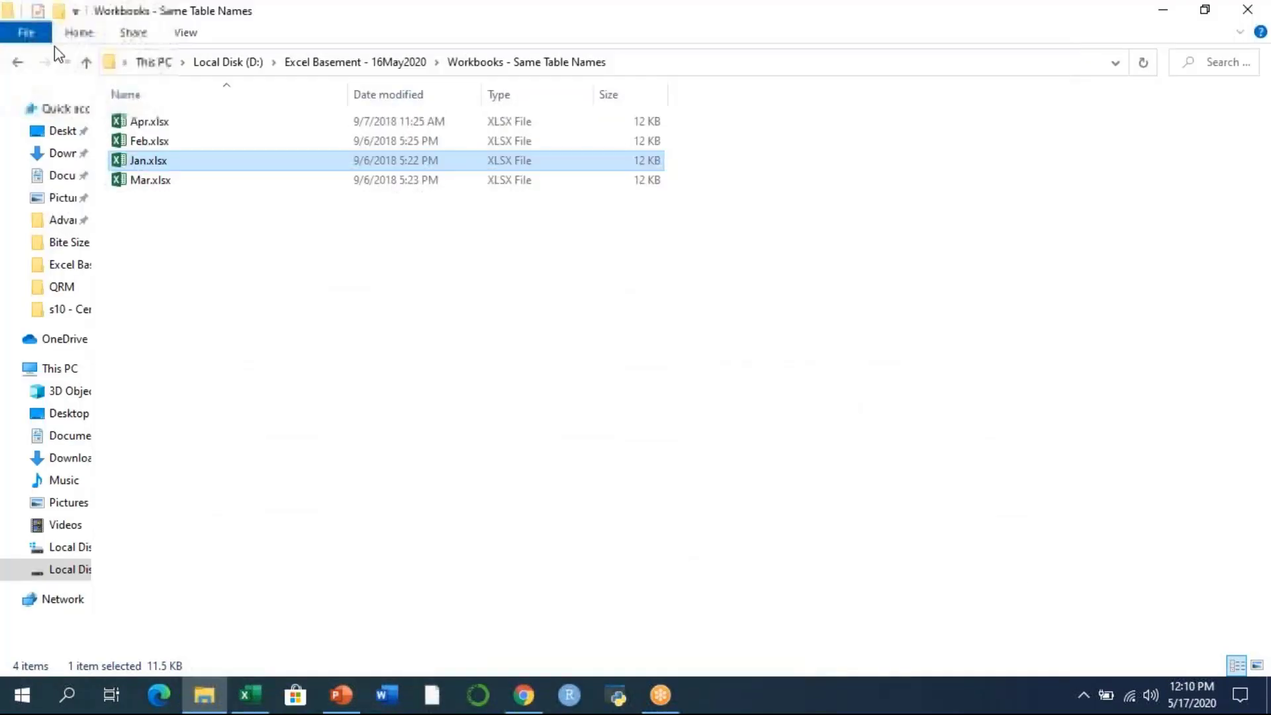
# Step: In File Explorer, open the "Workbooks - Same Sheet Names" folder and copy its full path
pyautogui.click(17, 62)
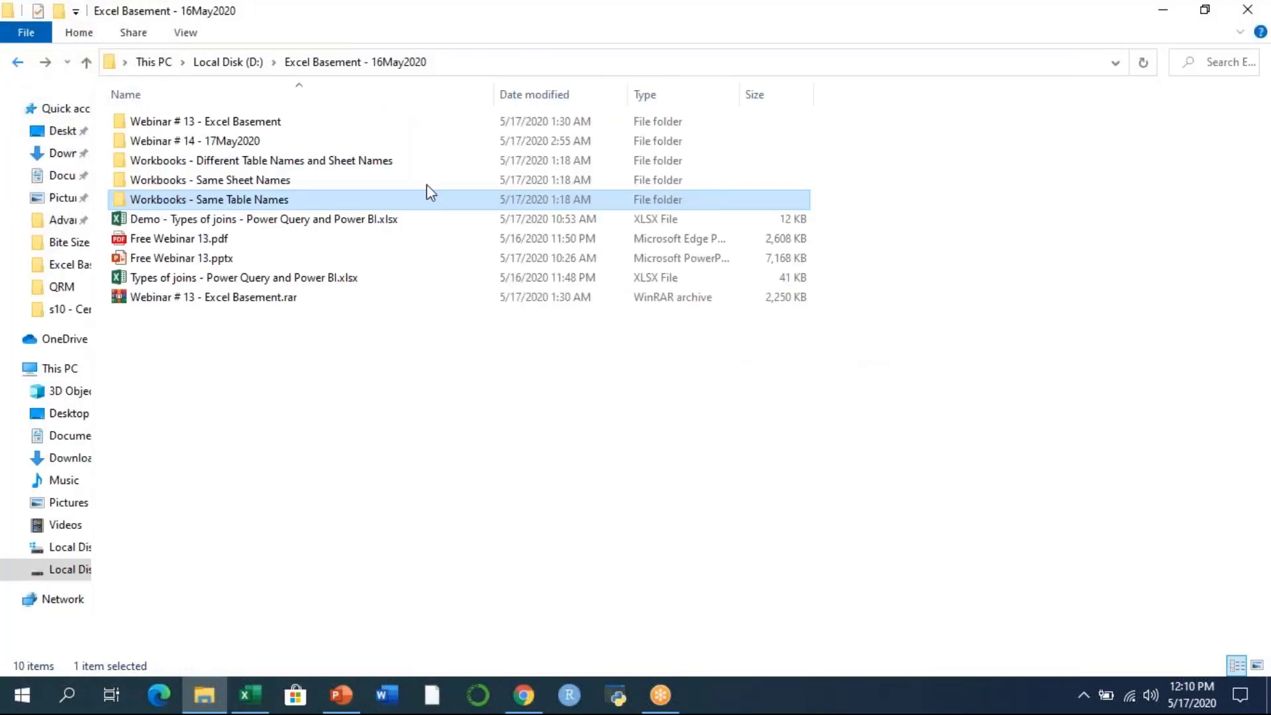
pyautogui.doubleClick(305, 186)
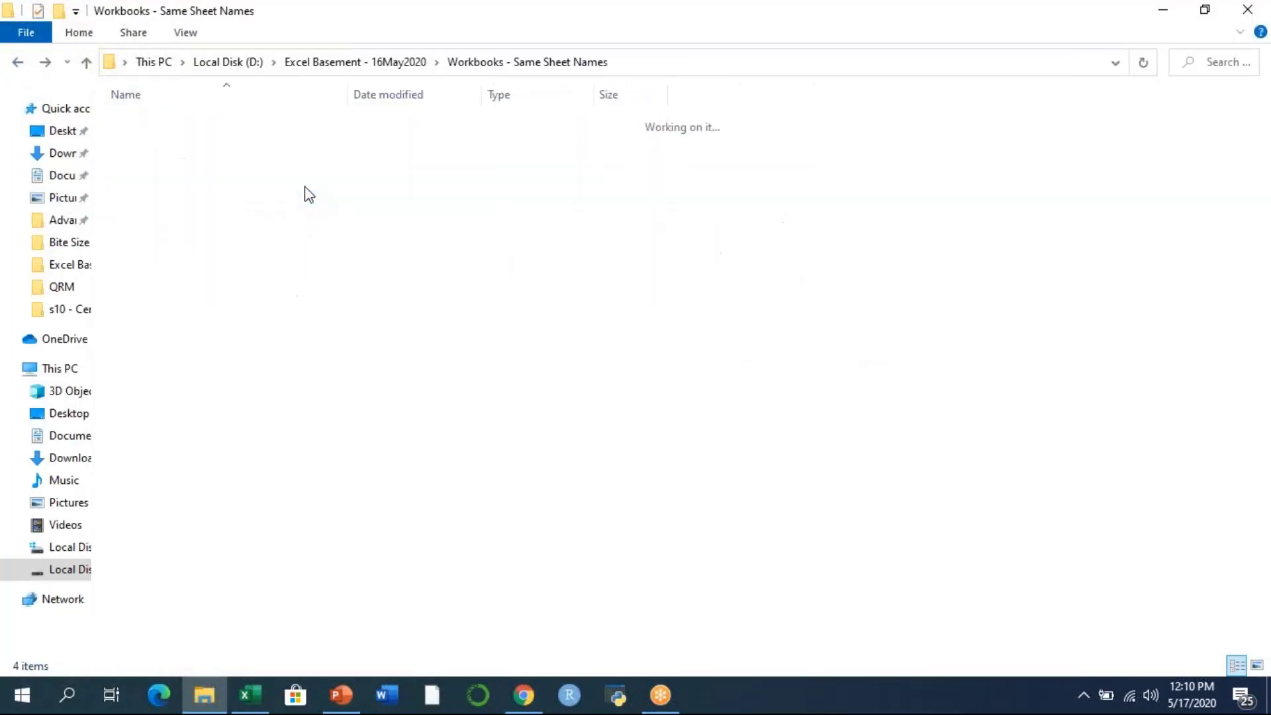
pyautogui.click(624, 56)
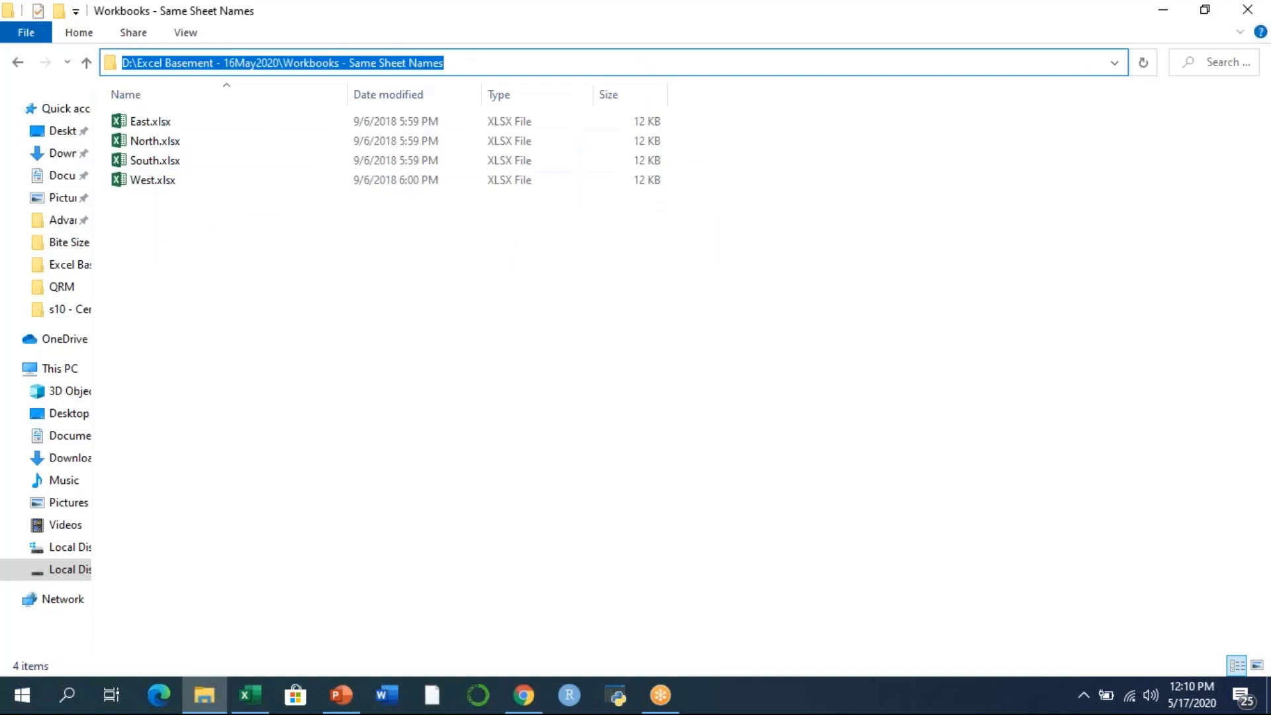
pyautogui.click(232, 292)
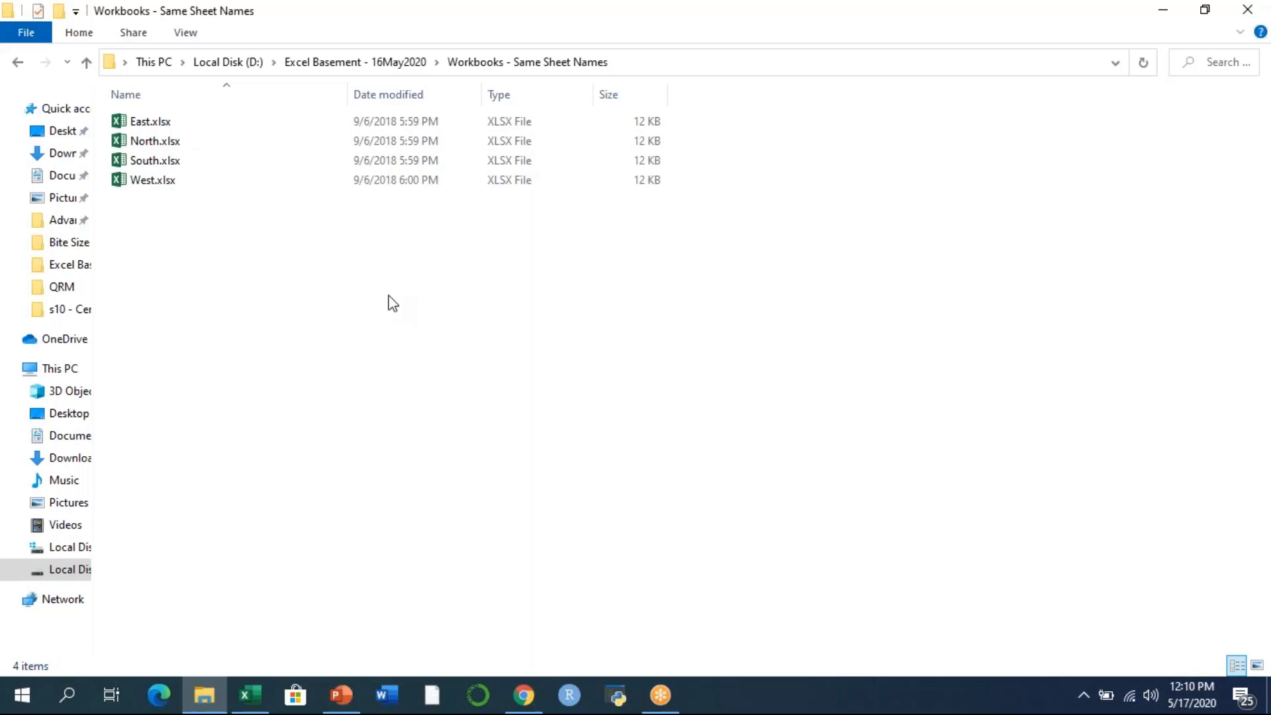
# Step: In Excel, get data from the folder D:\Excel Basement - 16May2020\Workbooks - Same Sheet Names and choose to combine and load its files
pyautogui.click(250, 694)
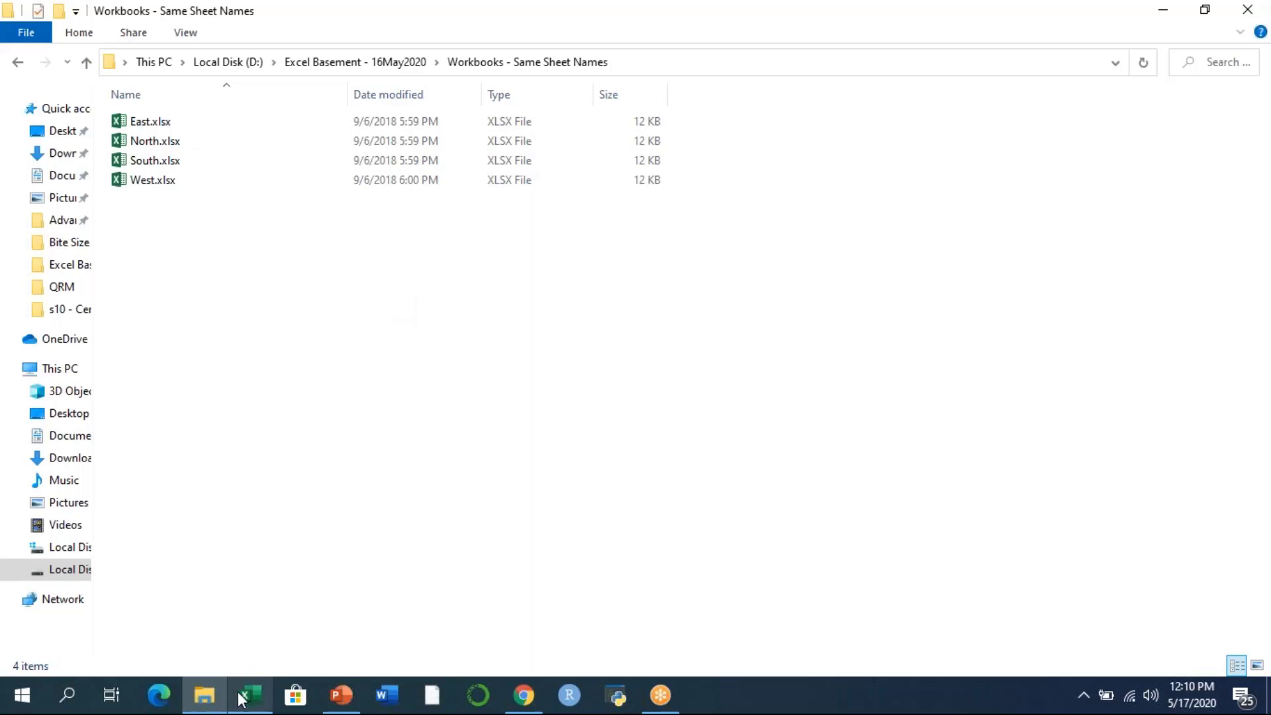
pyautogui.click(365, 46)
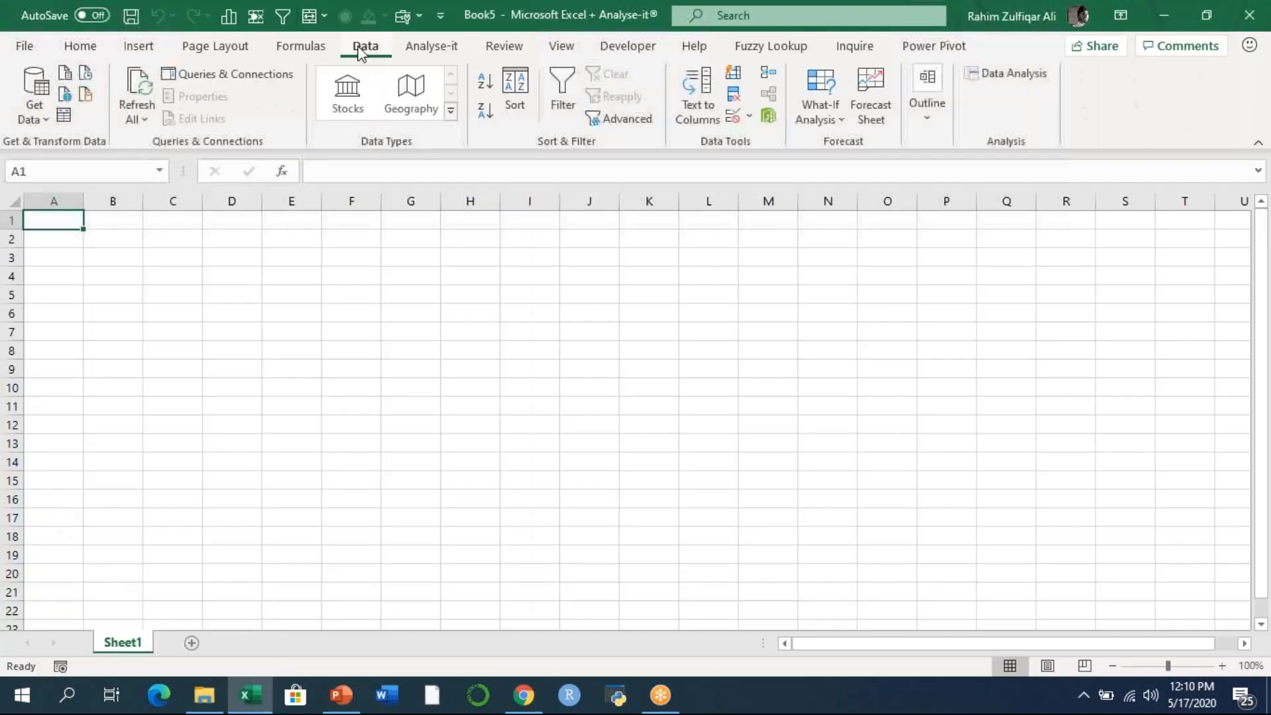
pyautogui.click(36, 117)
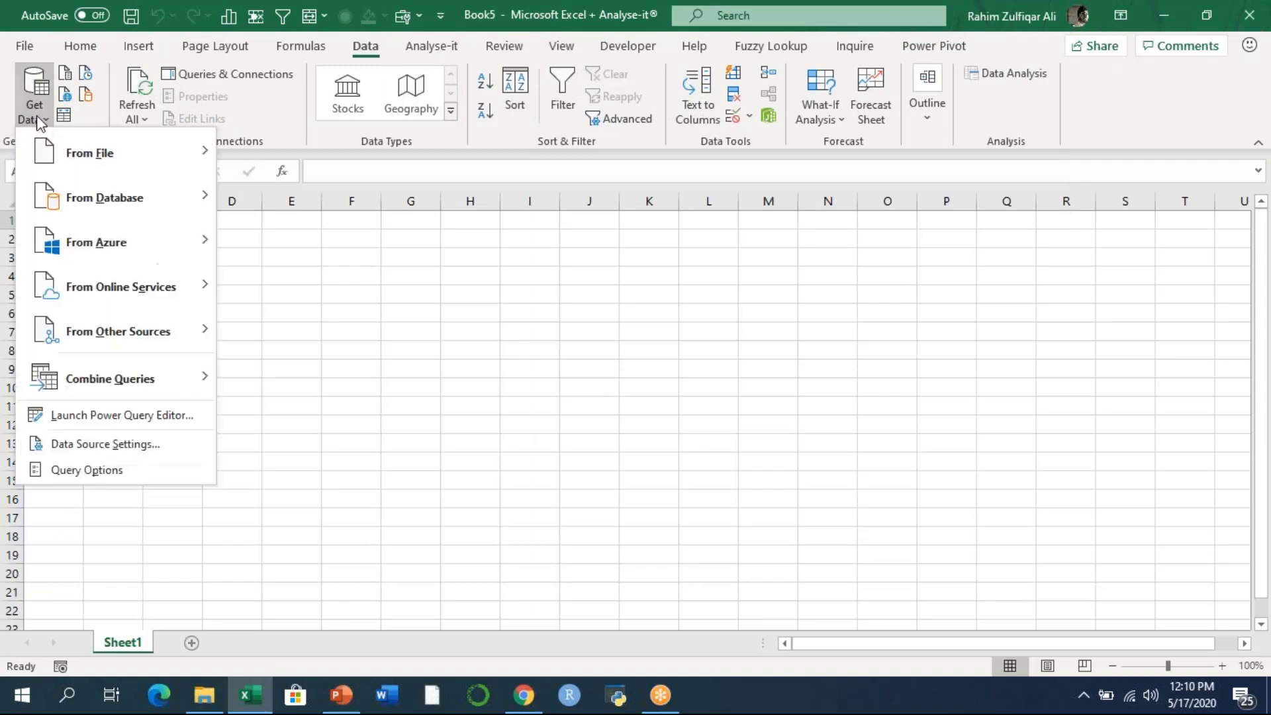
pyautogui.moveTo(147, 166)
pyautogui.click(305, 330)
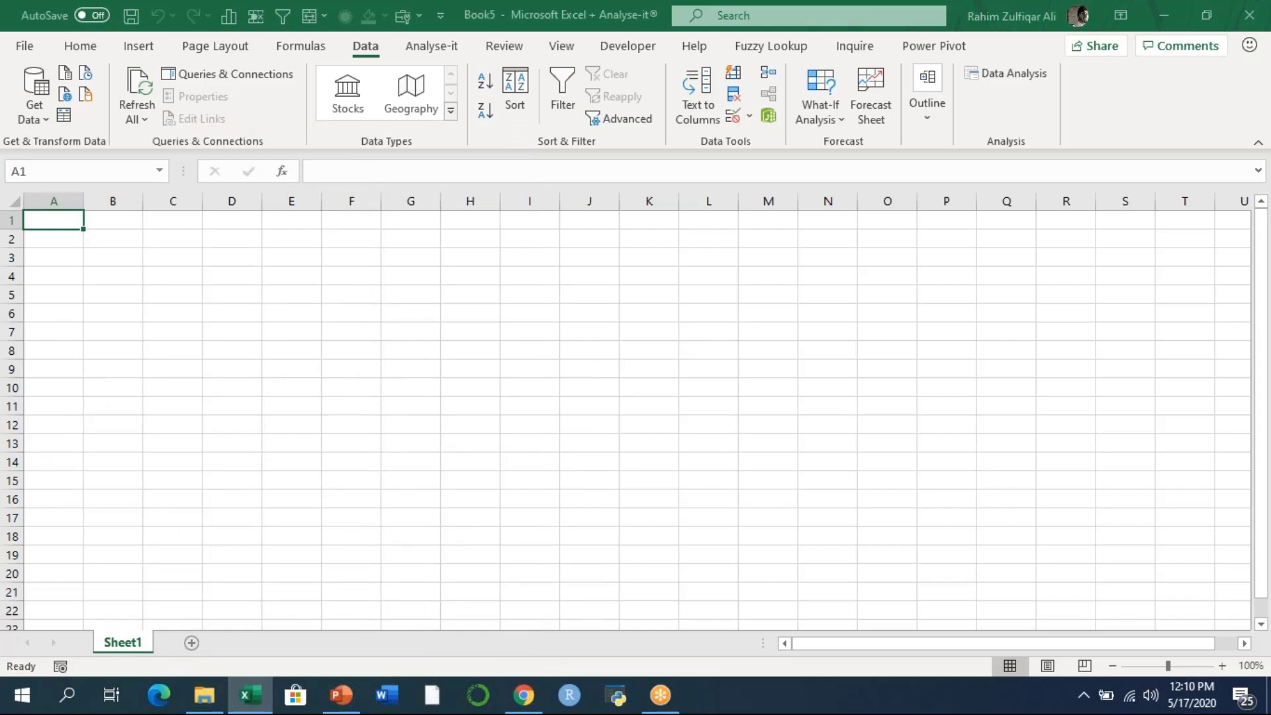
pyautogui.write('D:\\Excel Basement - Wiley2020 Workbooks - Same Sheet Names')
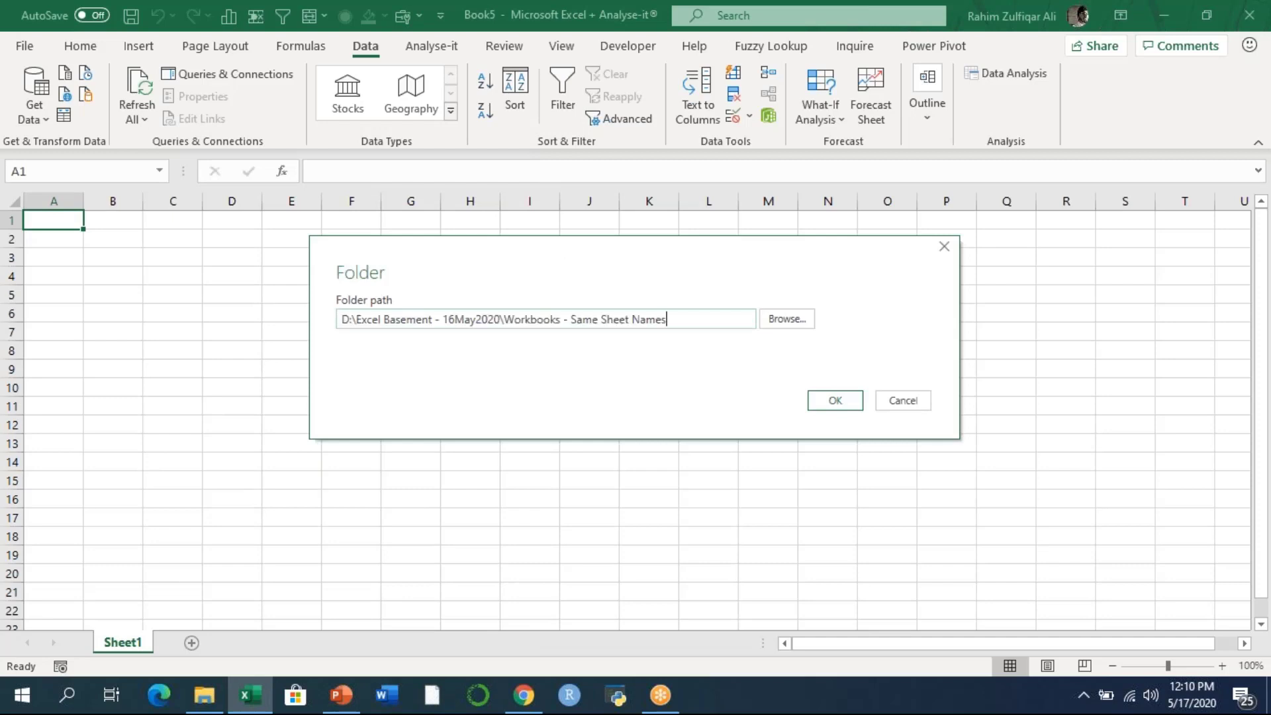
pyautogui.click(831, 400)
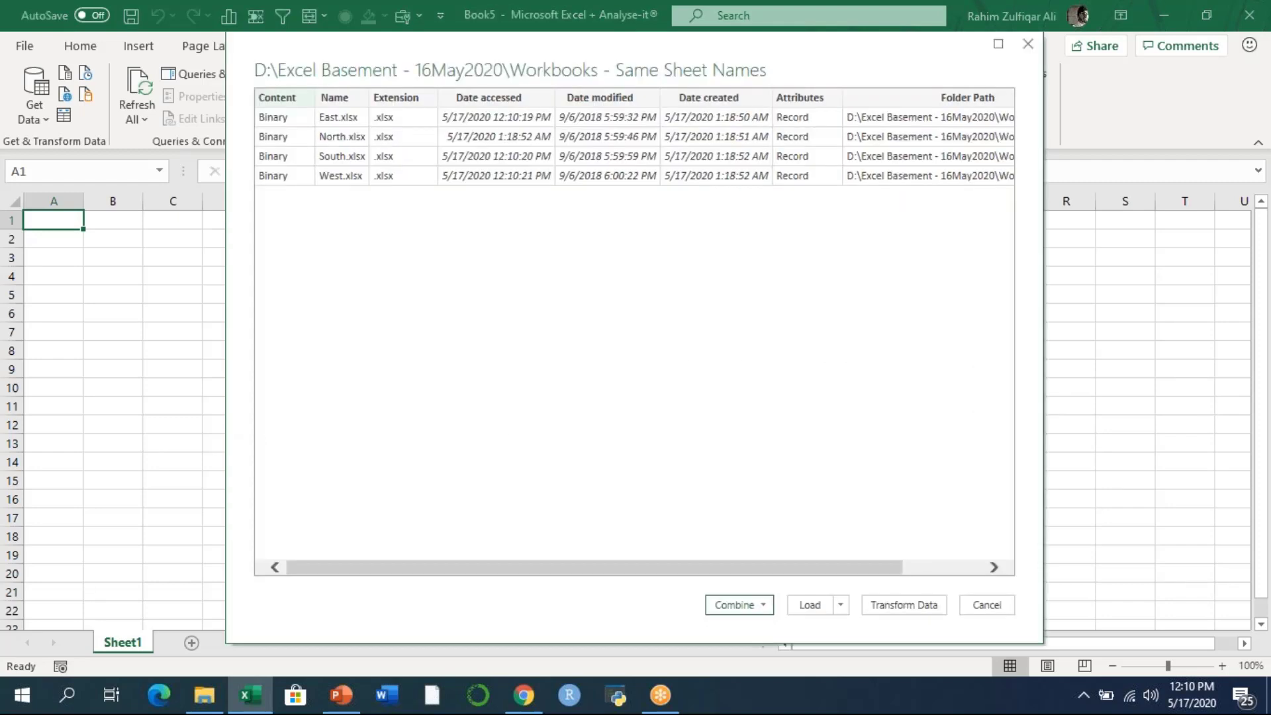
pyautogui.click(734, 605)
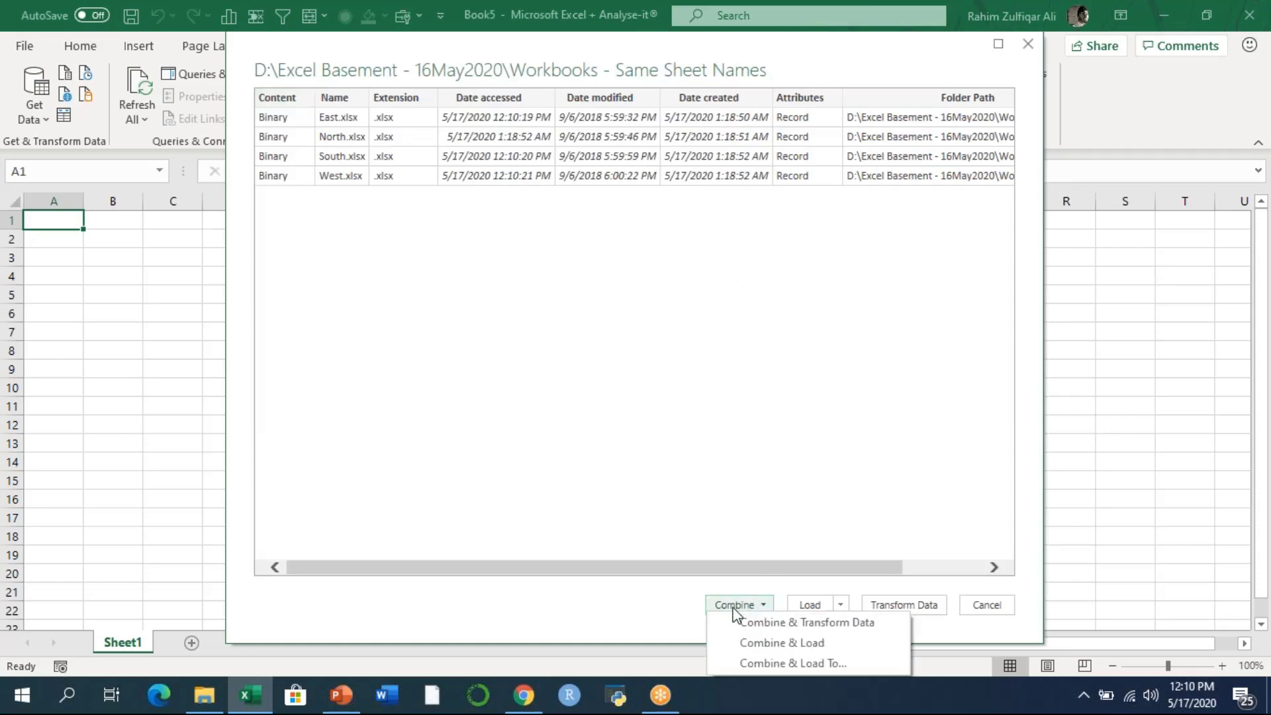
pyautogui.click(765, 642)
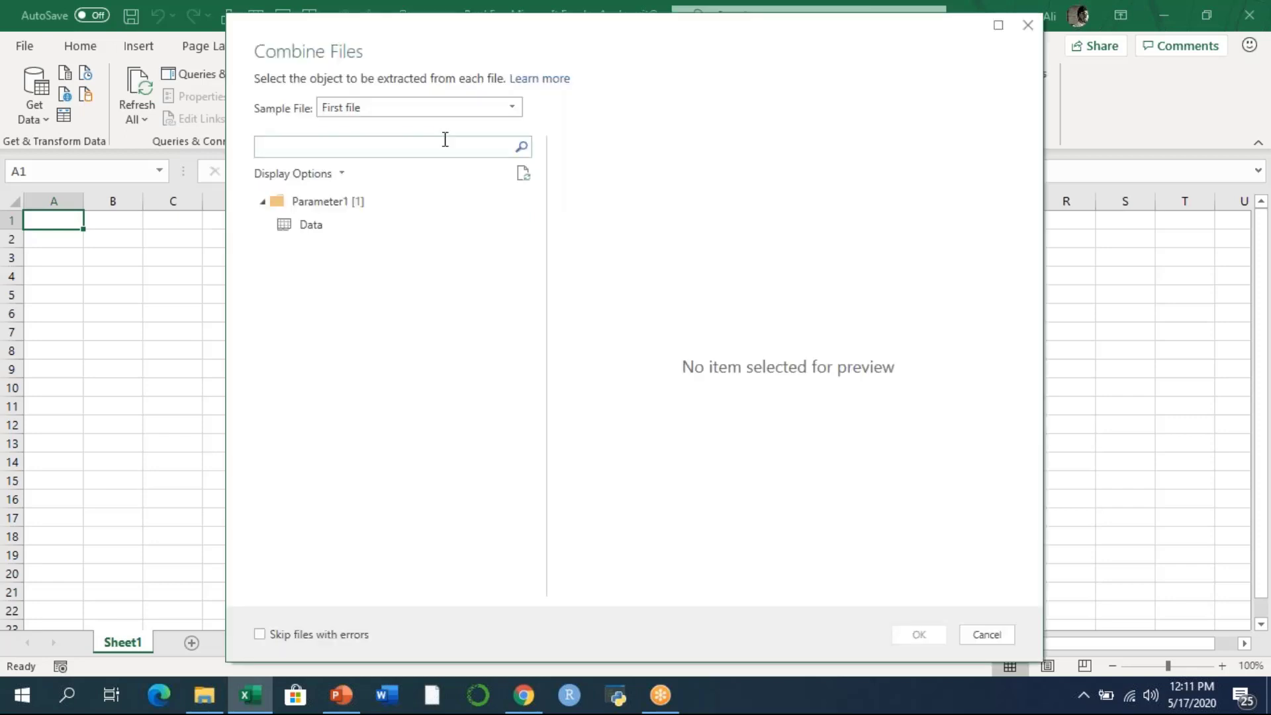
# Step: Try North.xlsx and South.xlsx as the sample file for combining, previewing the Data sheet
pyautogui.click(351, 109)
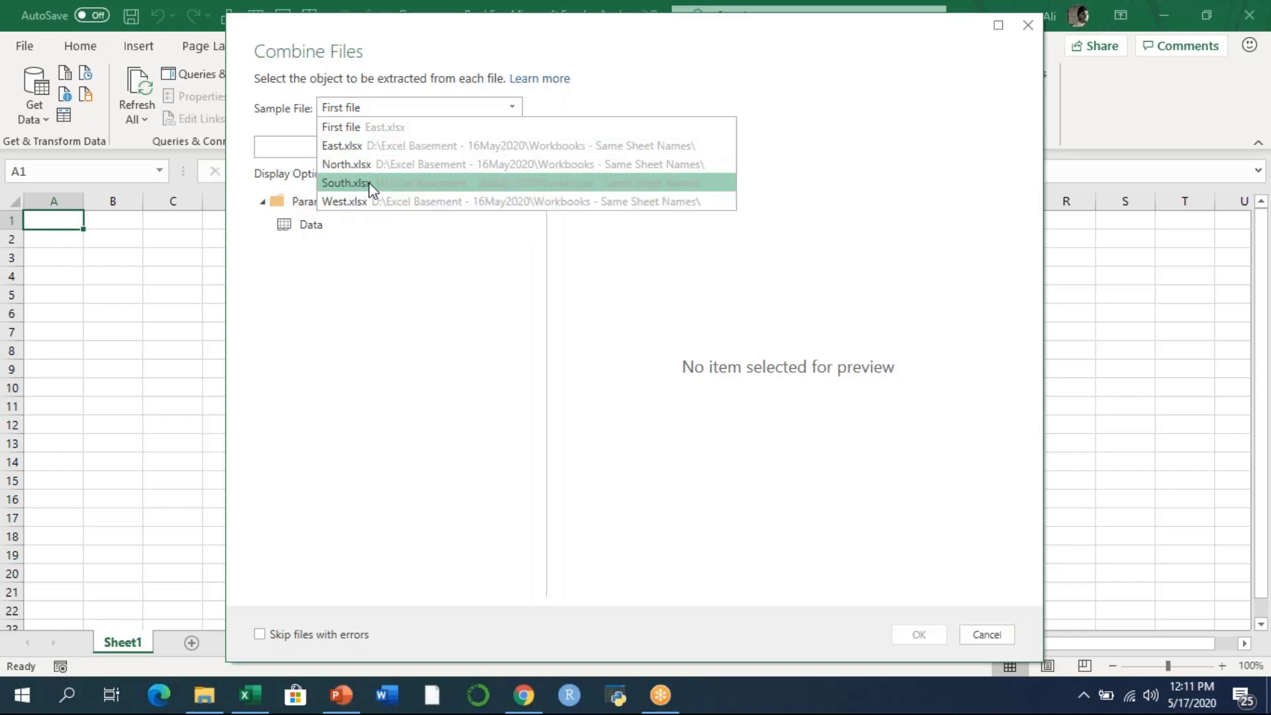
pyautogui.click(368, 182)
pyautogui.click(371, 112)
pyautogui.click(346, 162)
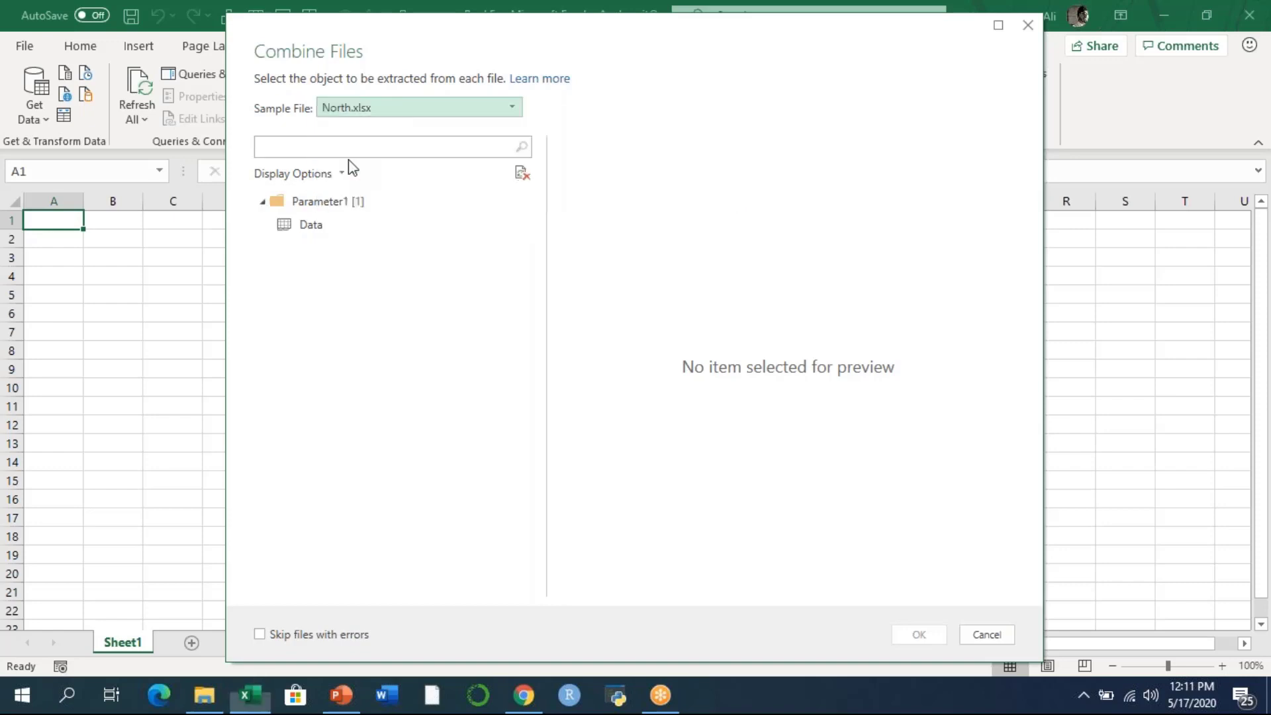
pyautogui.click(334, 227)
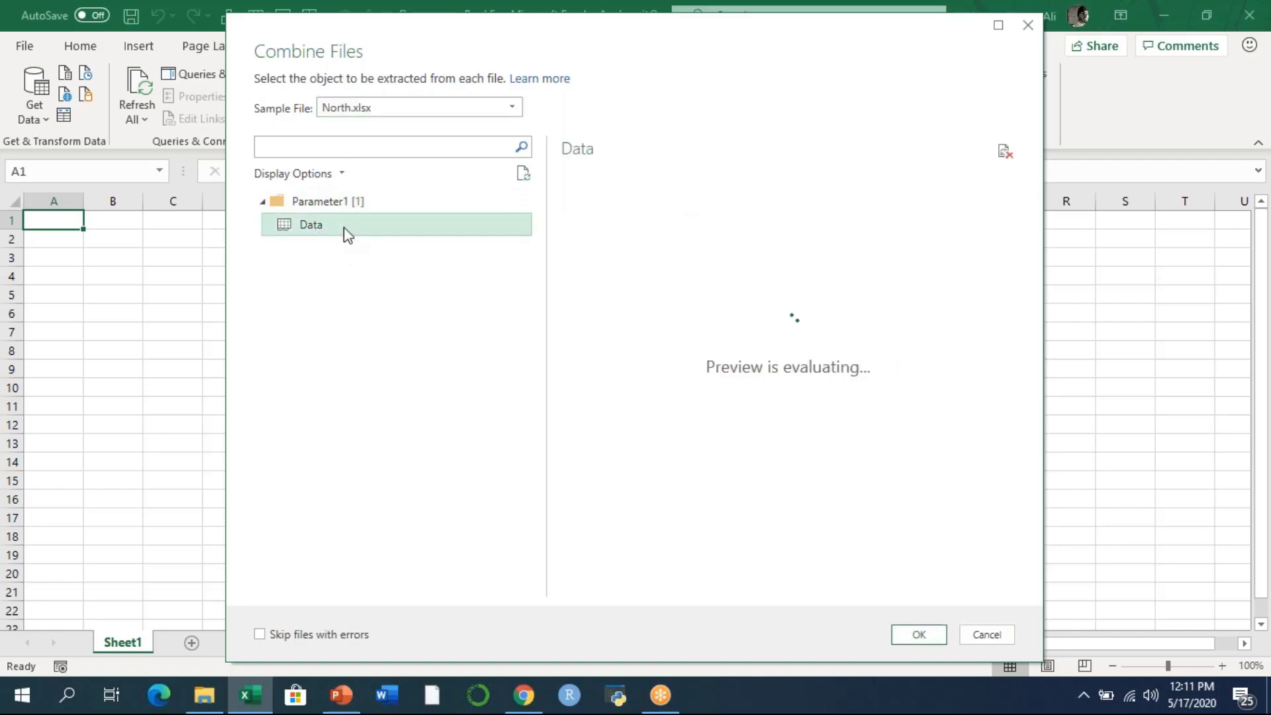
pyautogui.click(354, 111)
pyautogui.click(346, 183)
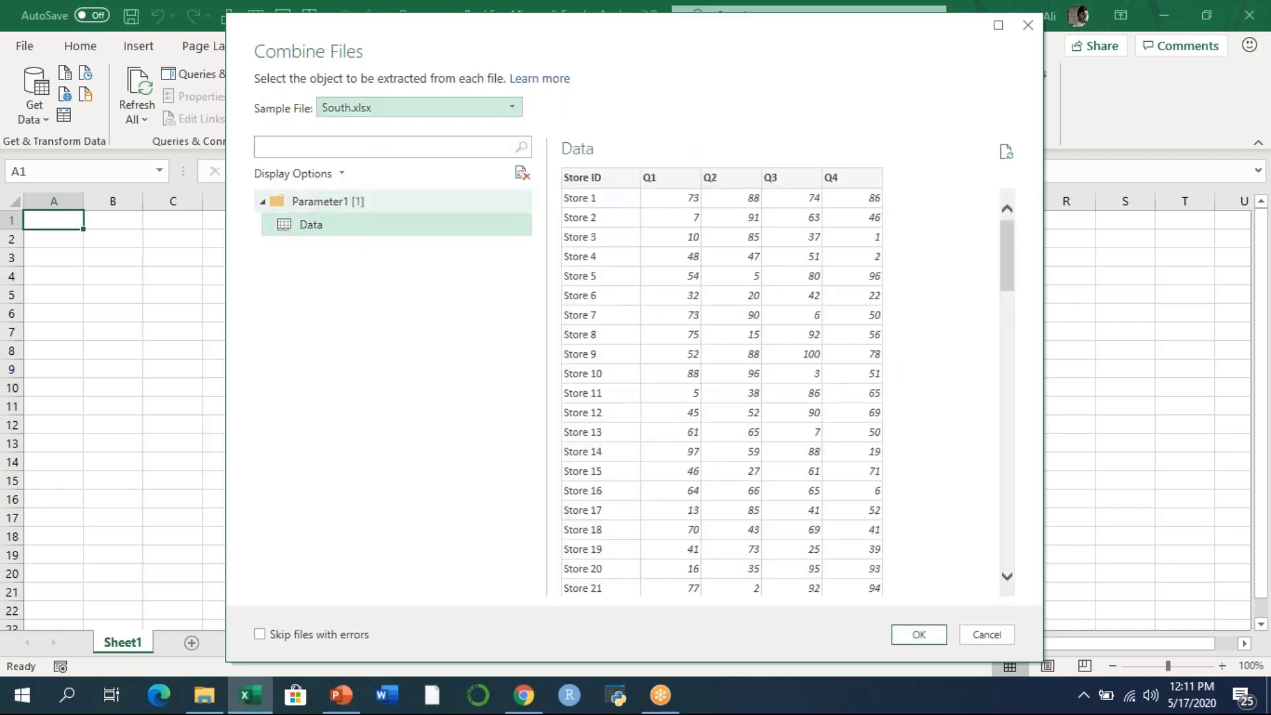
pyautogui.click(327, 227)
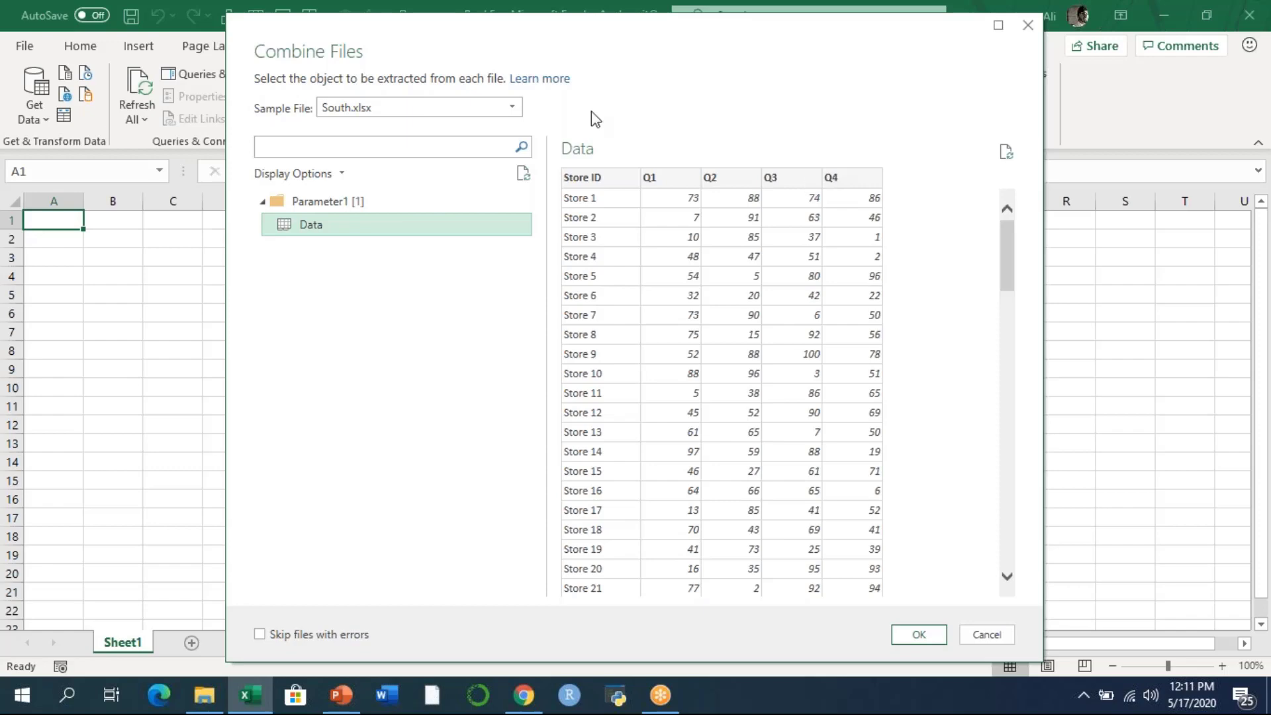
# Step: Use the first file as the sample, select its Data sheet, and load the combined files into the workbook
pyautogui.click(401, 108)
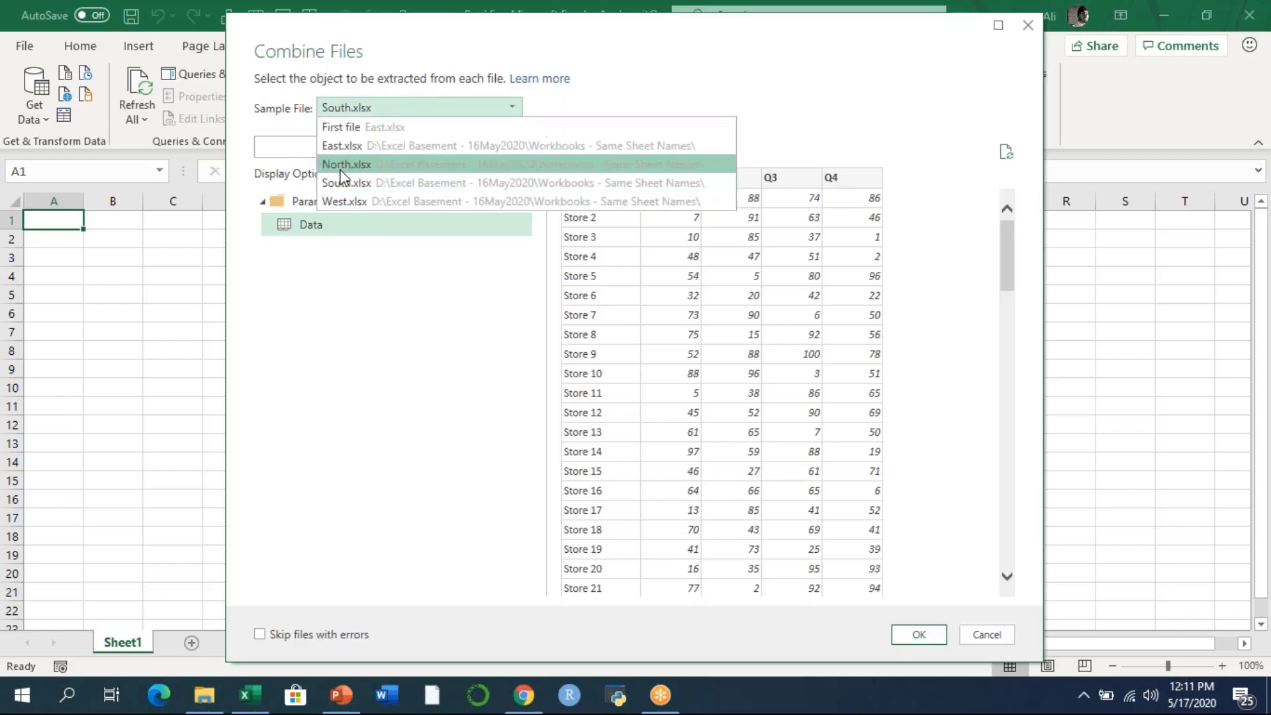
pyautogui.click(353, 127)
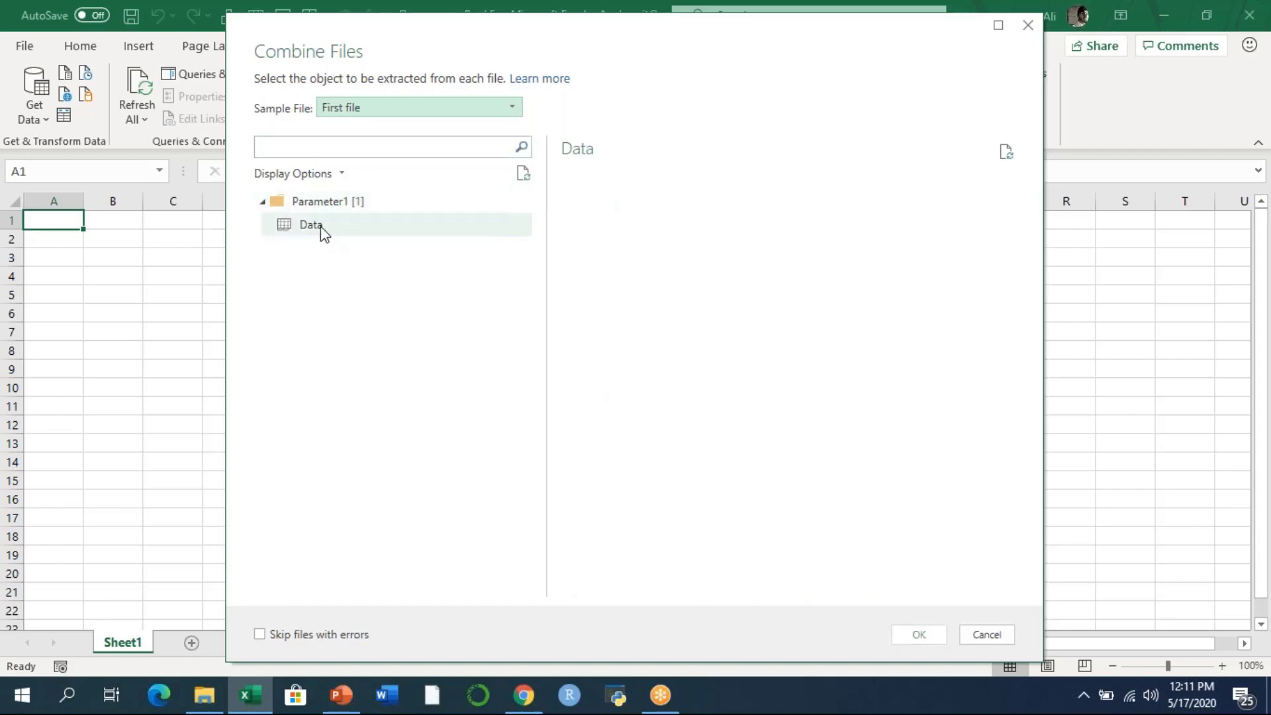
pyautogui.click(311, 225)
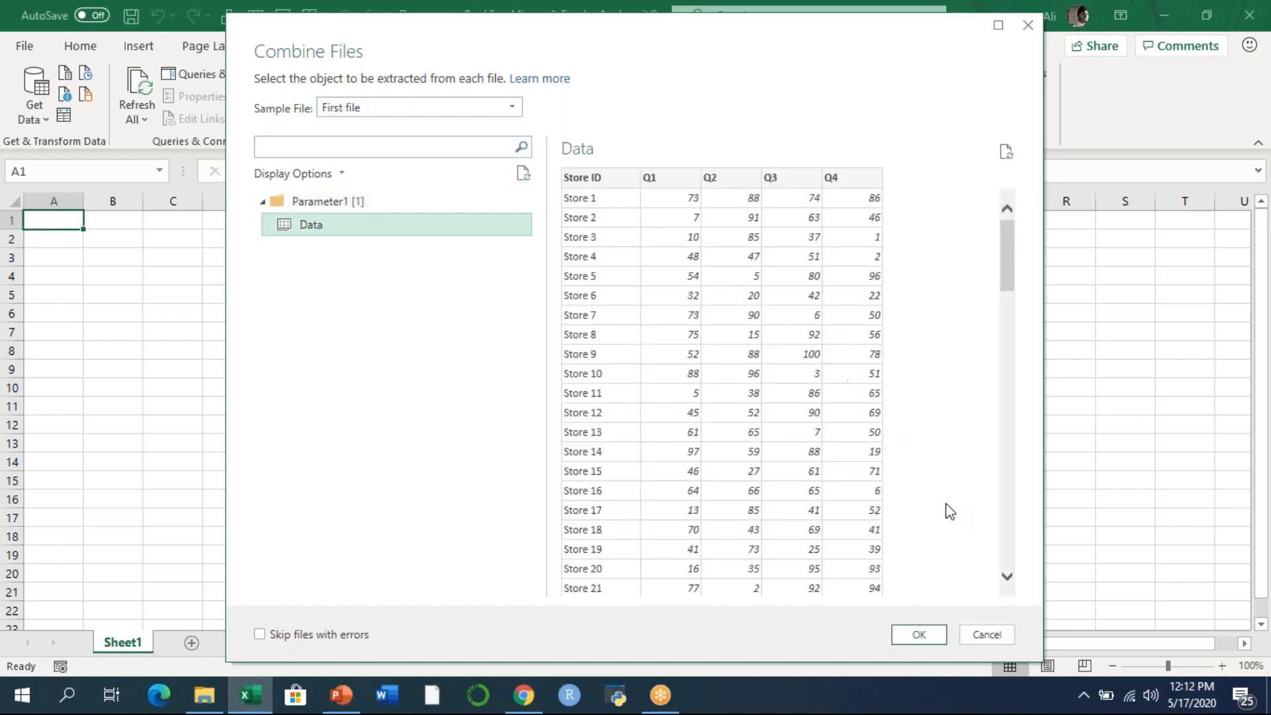
pyautogui.click(918, 634)
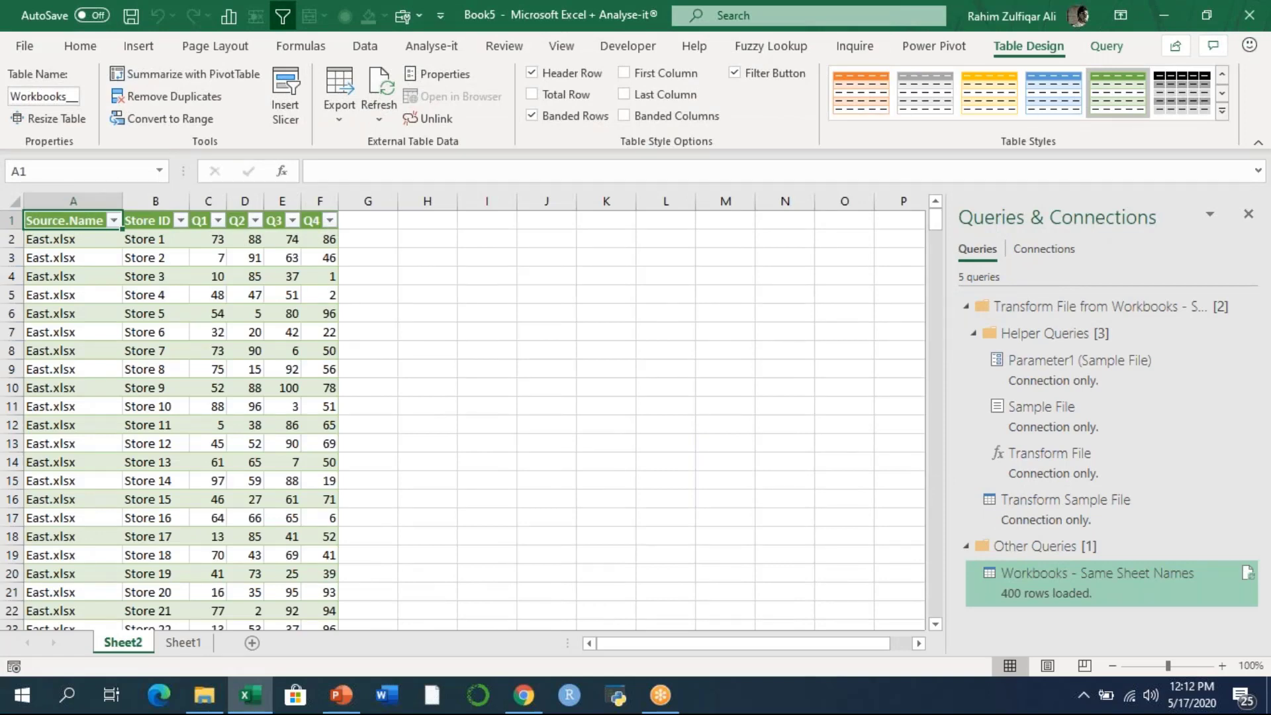
# Step: Look over the source workbooks in the Source.Name filter and the preview of the "Workbooks - Same Sheet Names" query
pyautogui.click(114, 220)
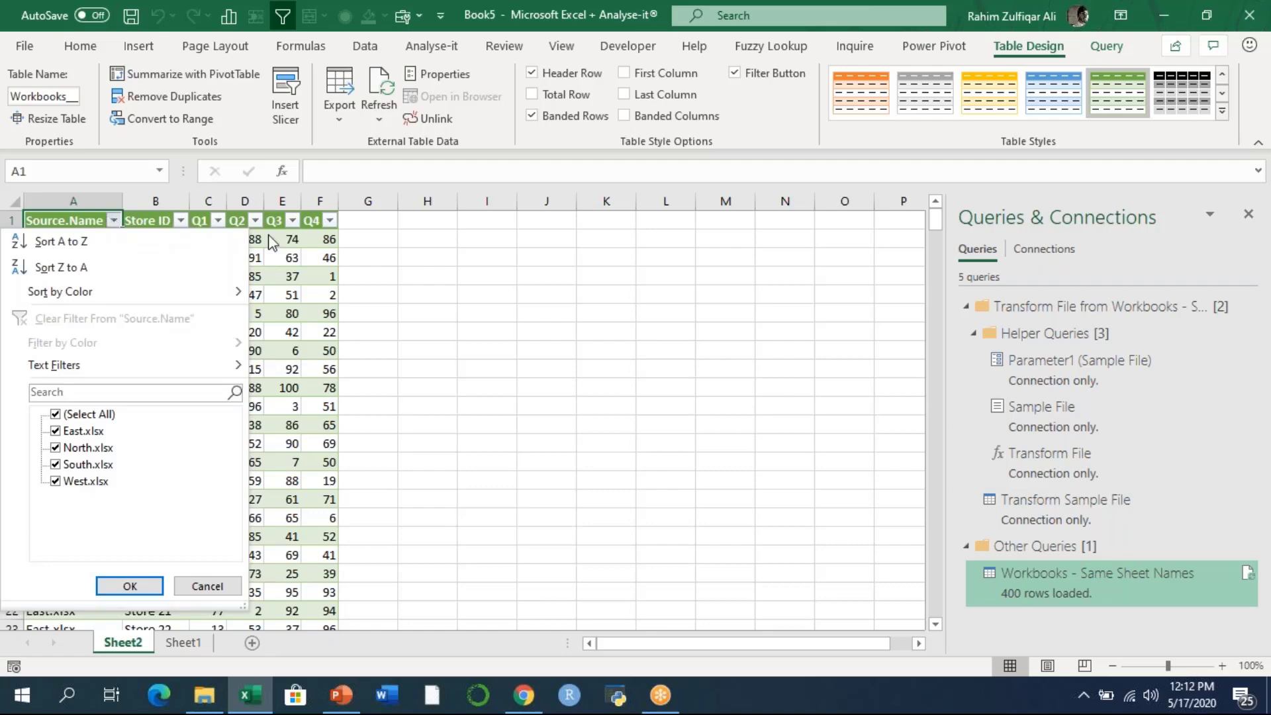
pyautogui.click(282, 255)
pyautogui.moveTo(933, 221)
pyautogui.mouseDown()
pyautogui.moveTo(942, 593)
pyautogui.moveTo(934, 218)
pyautogui.mouseUp()
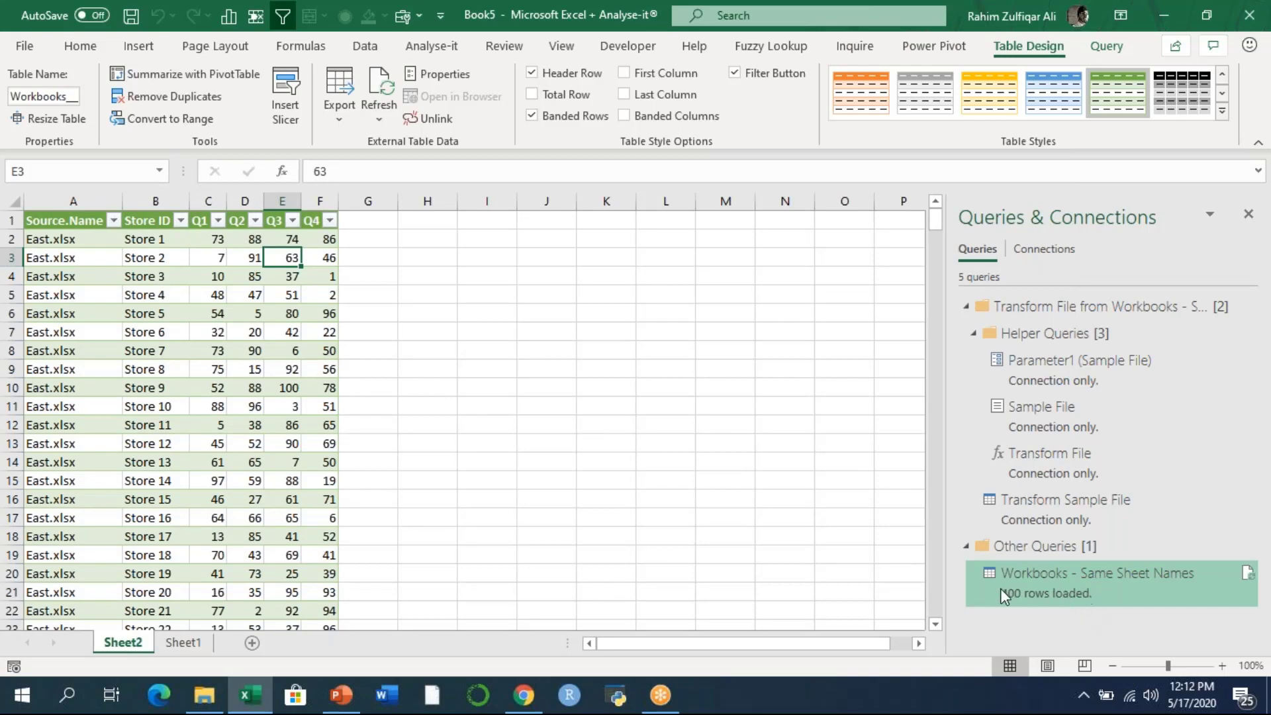
pyautogui.moveTo(1040, 589)
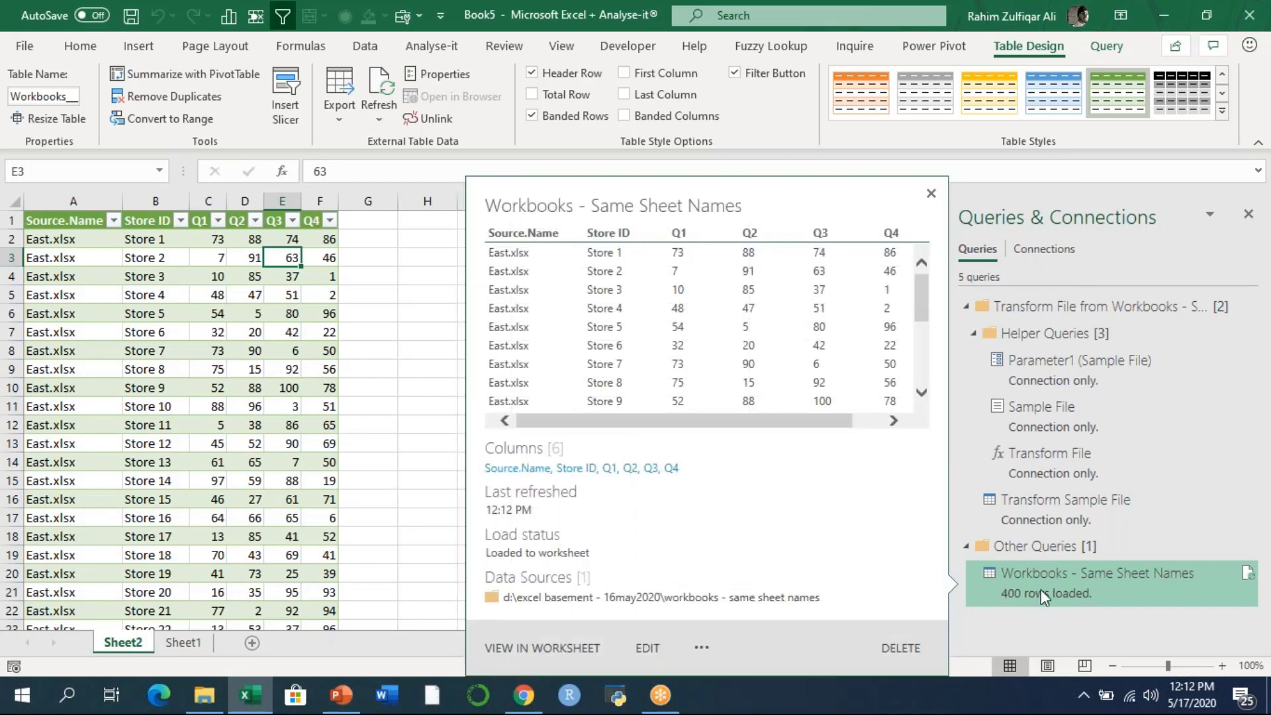
pyautogui.click(238, 406)
# Step: Check the source folder in File Explorer against the combined table in Excel, and look at the Refresh All option
pyautogui.click(204, 693)
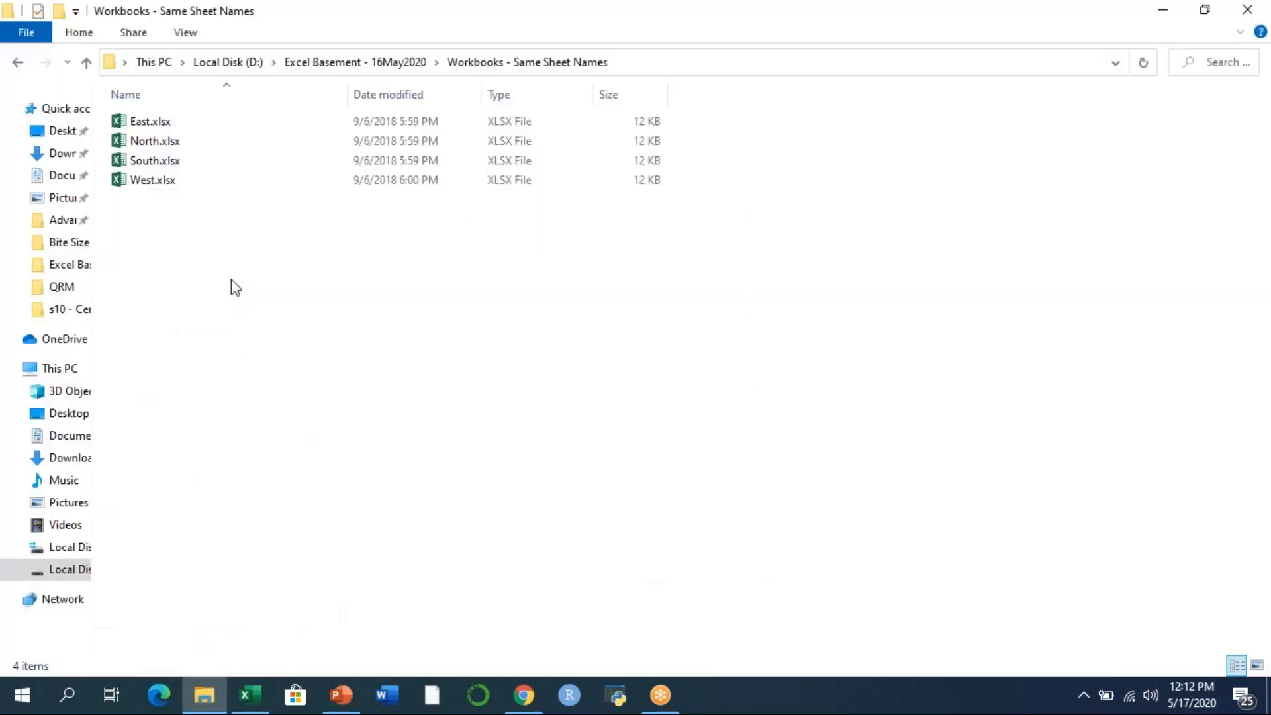
pyautogui.click(251, 694)
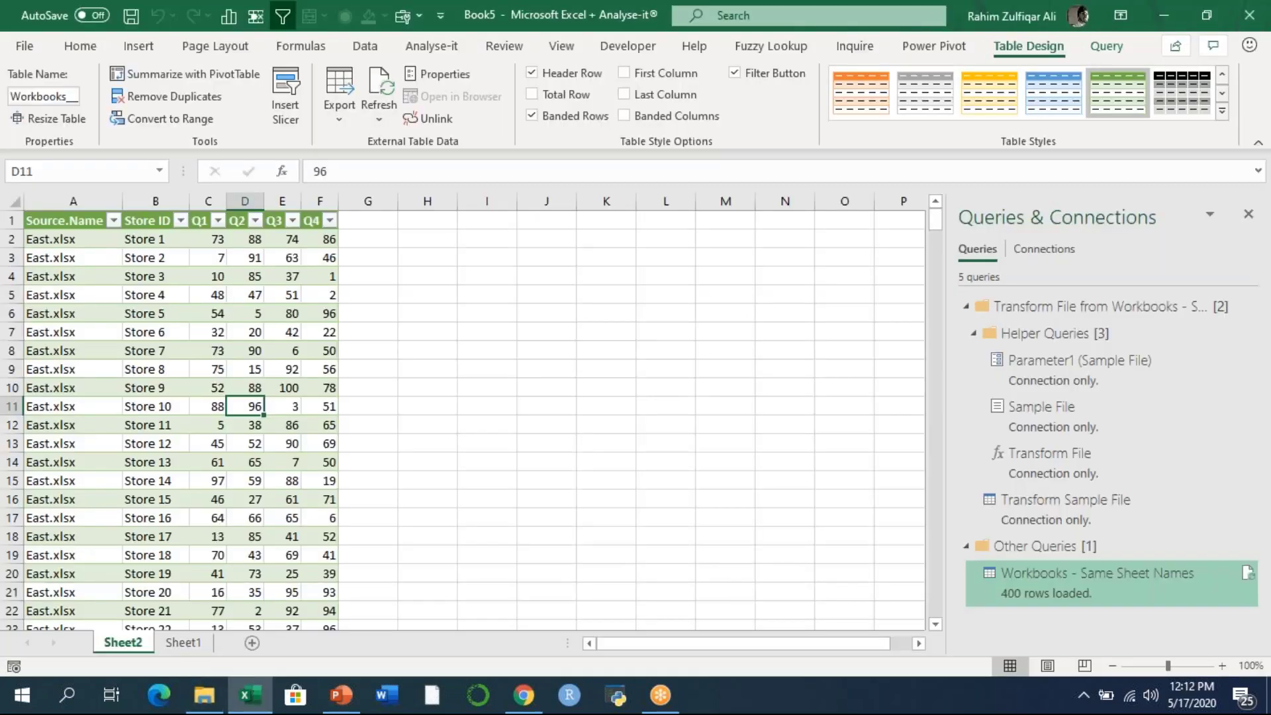
pyautogui.click(365, 46)
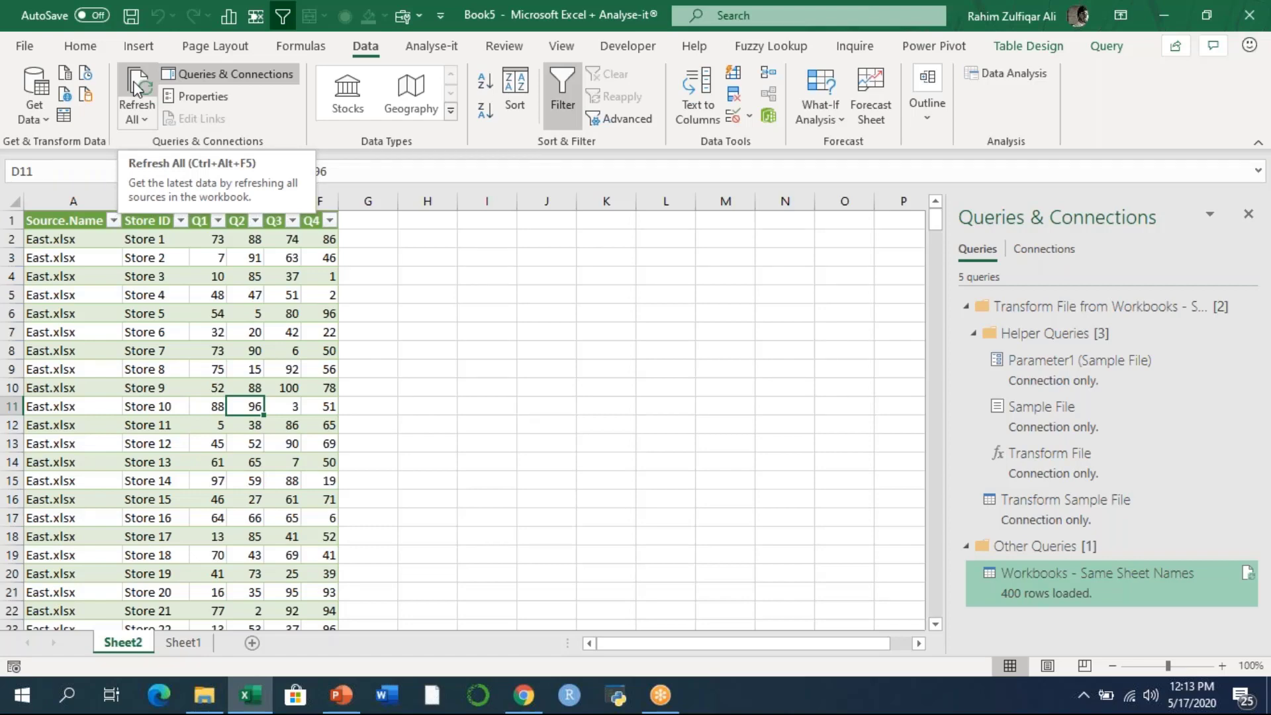
pyautogui.click(171, 313)
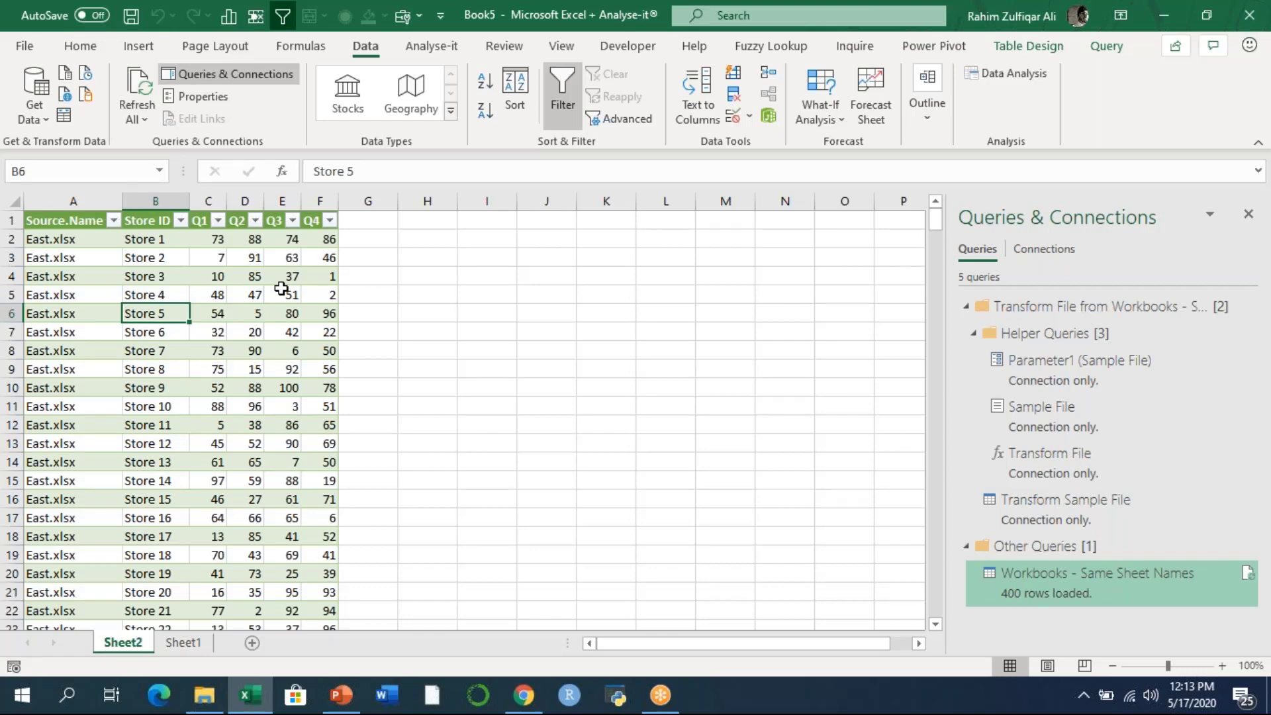
pyautogui.click(281, 289)
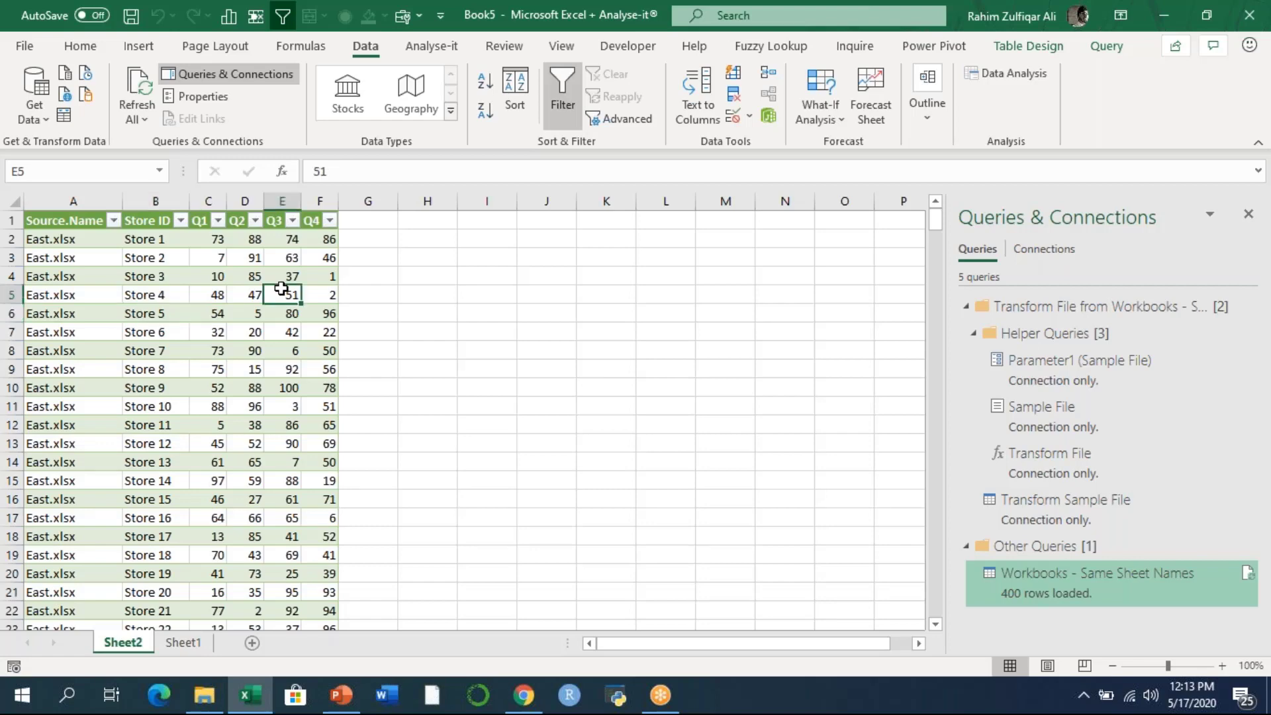
pyautogui.click(209, 306)
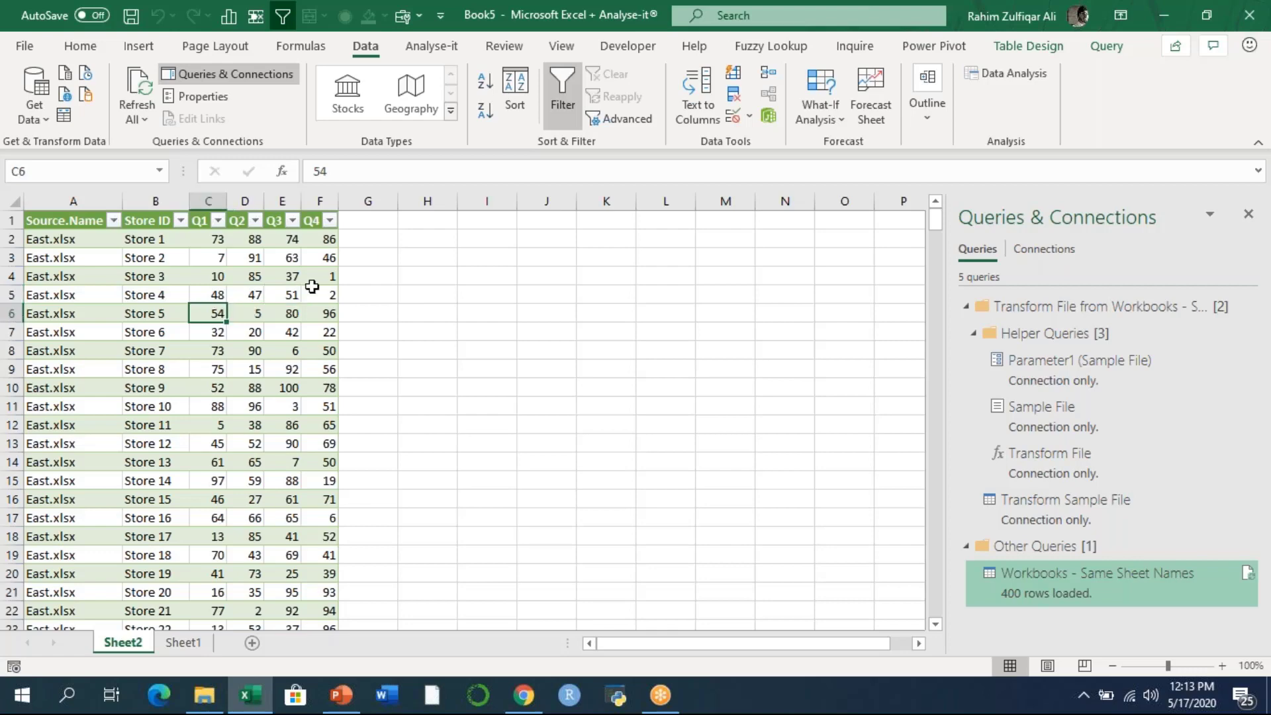
# Step: Close the workbook that contains the combined quarterly store table
pyautogui.hotkey('alt', 'f')
pyautogui.press('c')
pyautogui.click(692, 460)
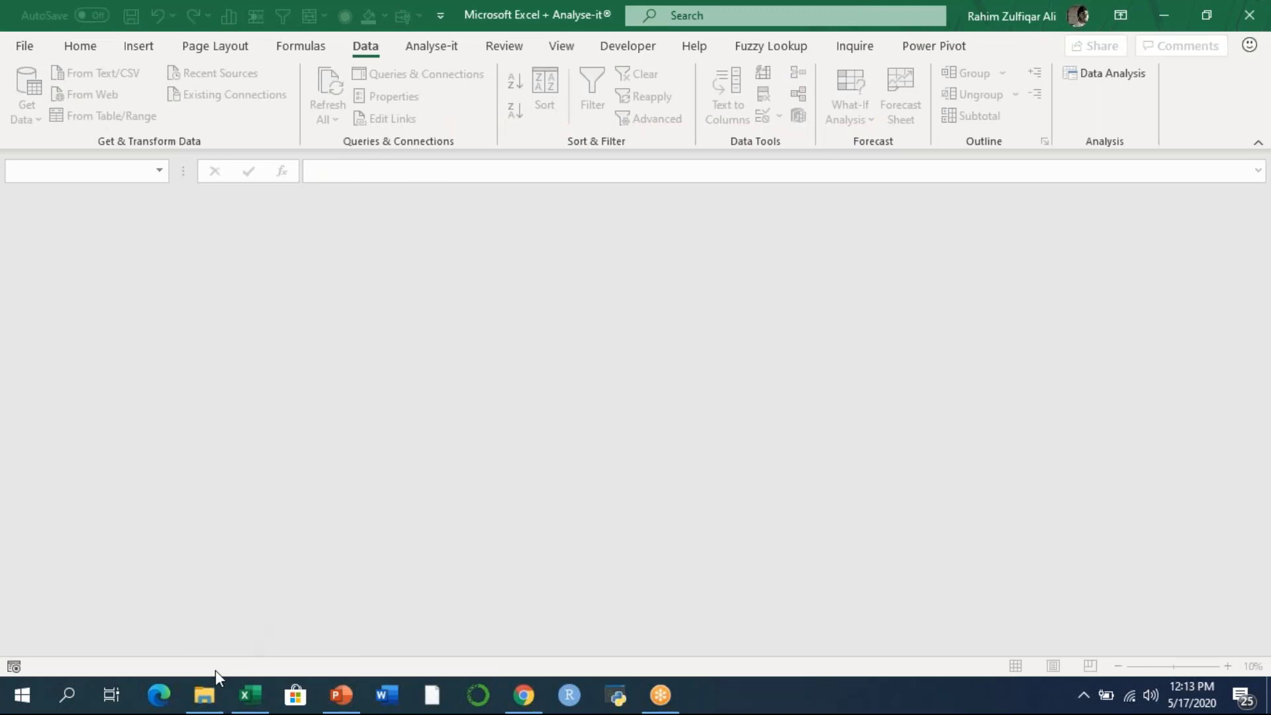
# Step: In File Explorer, open the "Workbooks - Different Table Names and Sheet Names" folder
pyautogui.click(203, 695)
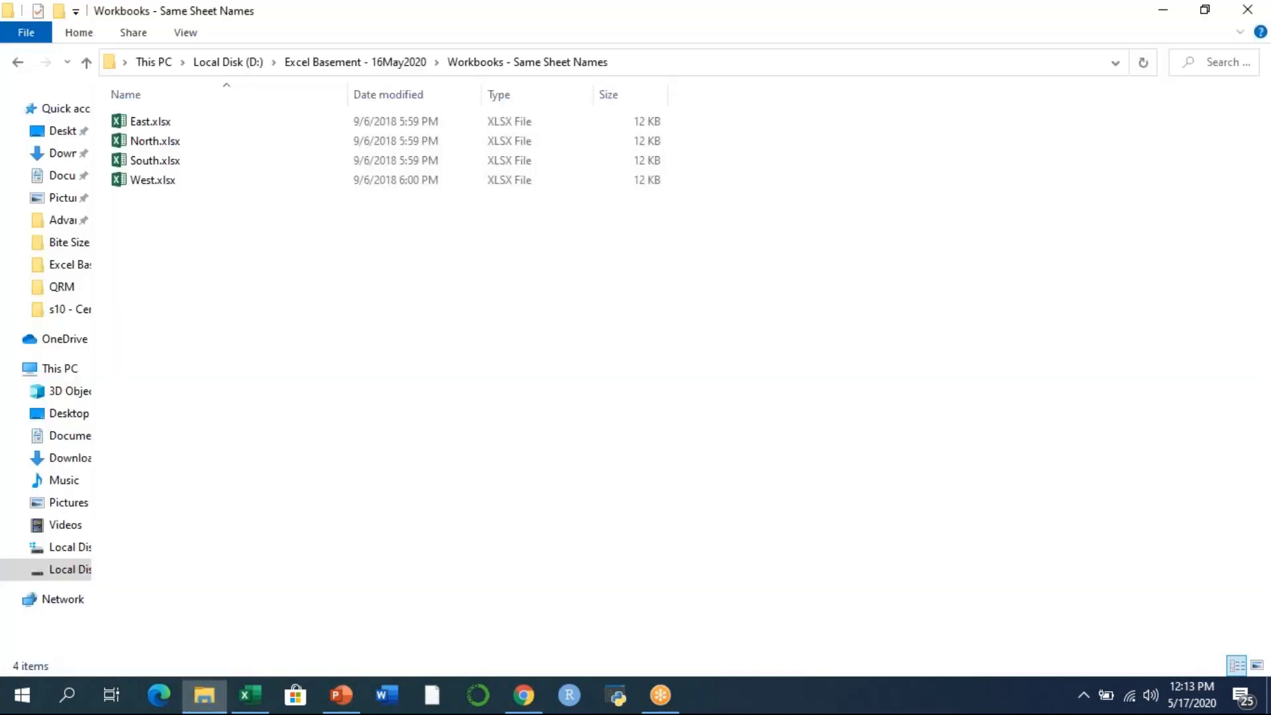
pyautogui.click(17, 61)
pyautogui.doubleClick(298, 160)
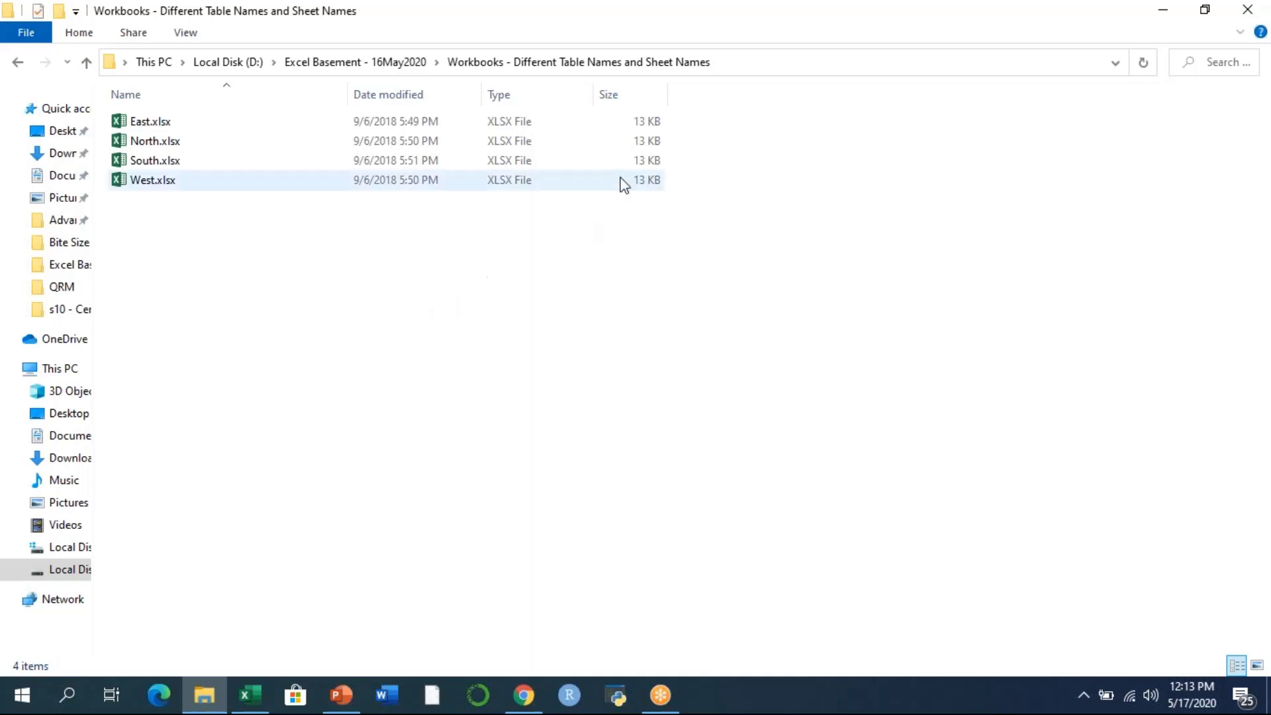
pyautogui.click(930, 28)
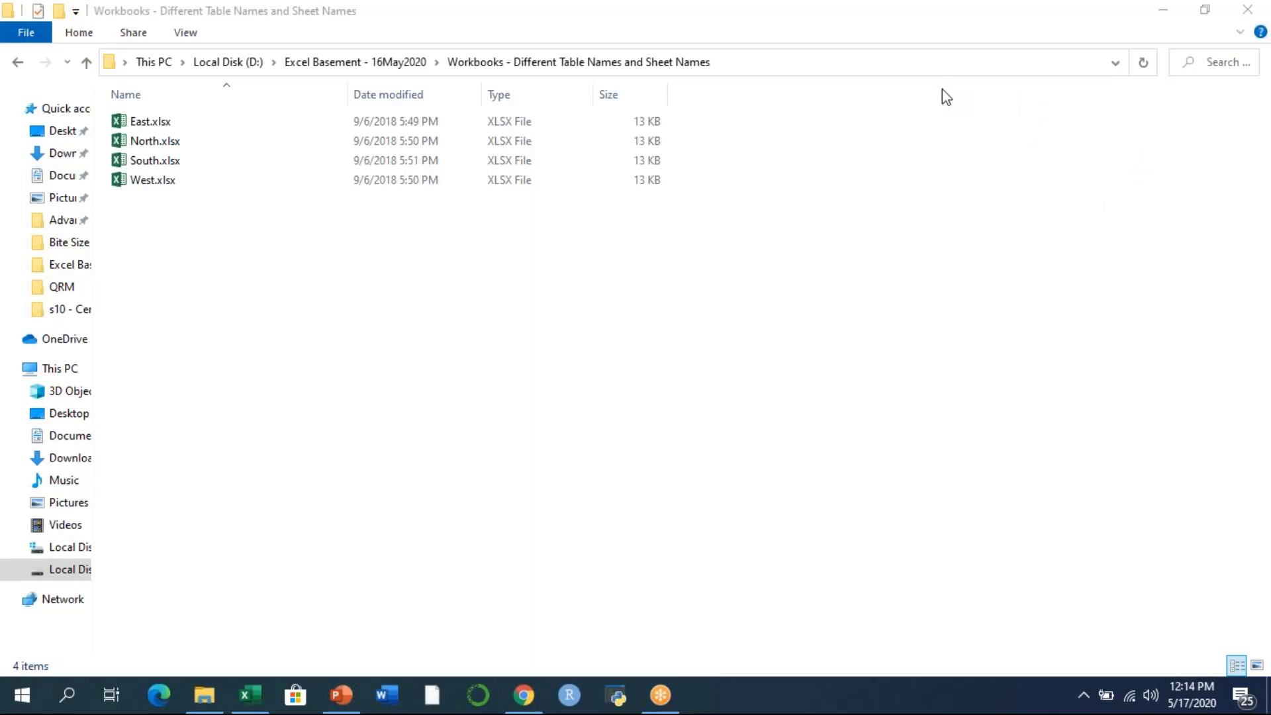
pyautogui.click(483, 391)
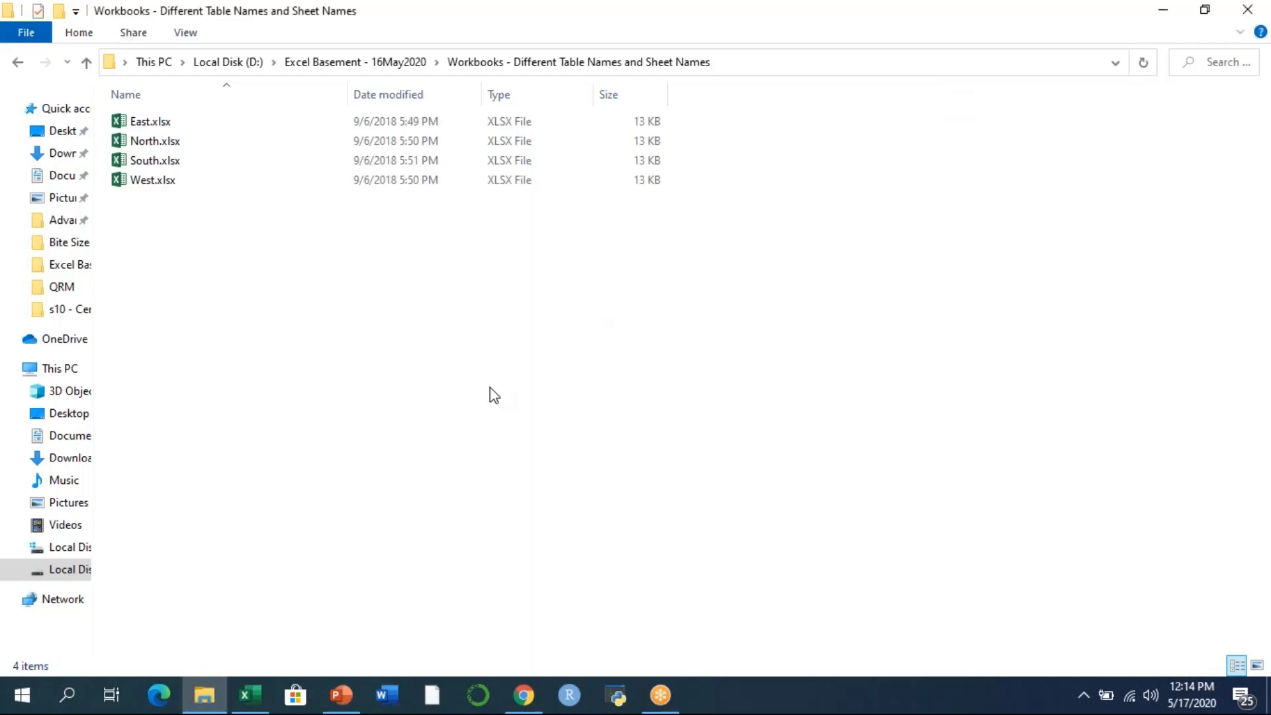
pyautogui.click(251, 708)
pyautogui.click(217, 704)
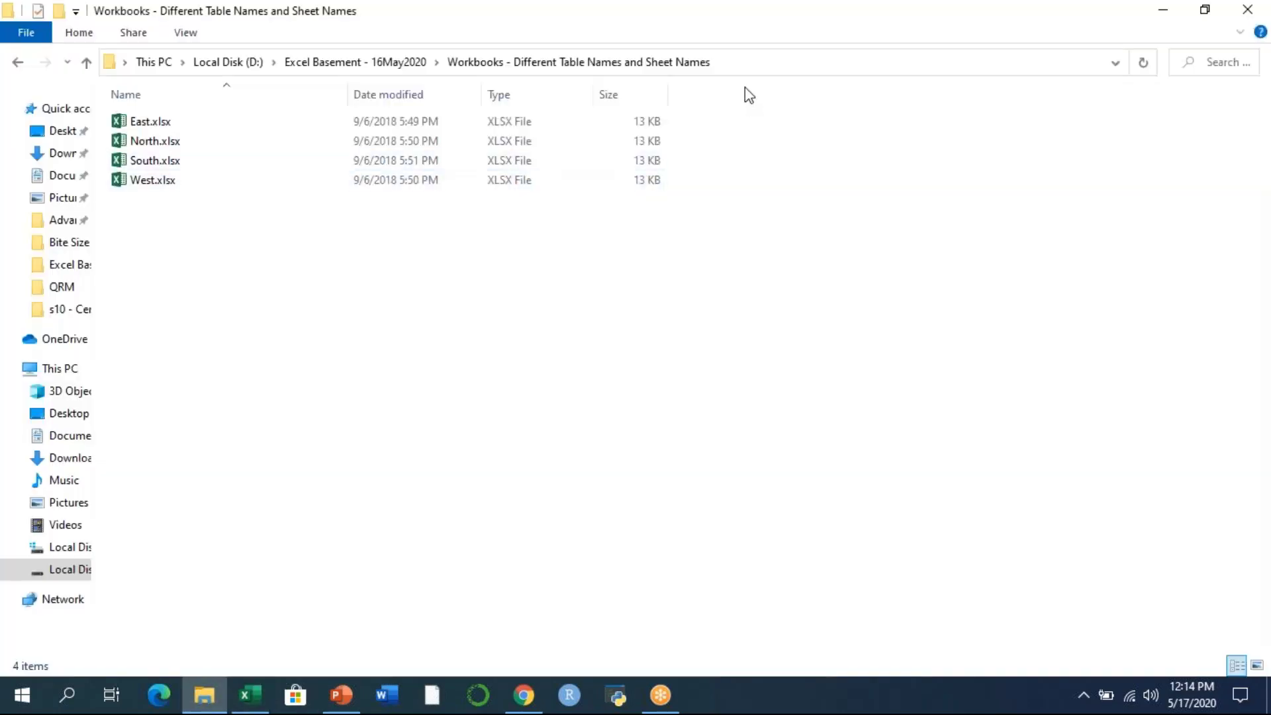
# Step: Copy the full path of the "Workbooks - Different Table Names and Sheet Names" folder and switch to Excel
pyautogui.click(741, 66)
pyautogui.hotkey('ctrl', 'c')
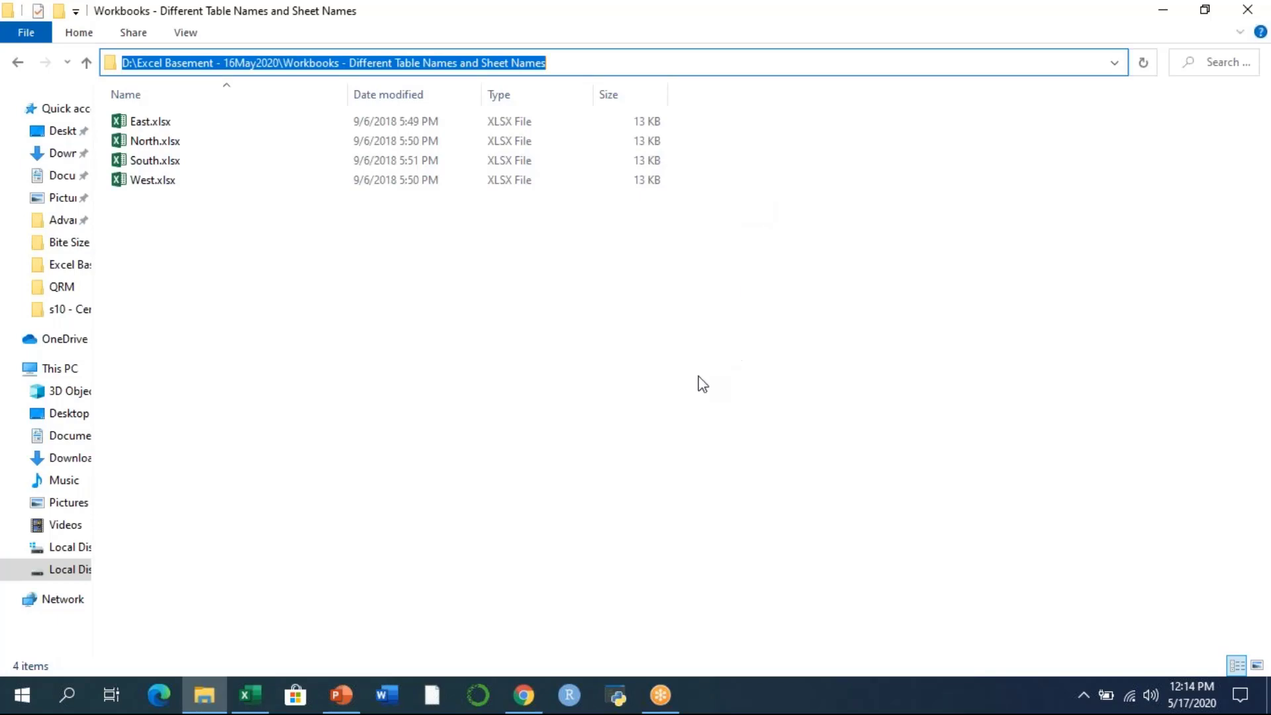
pyautogui.click(700, 380)
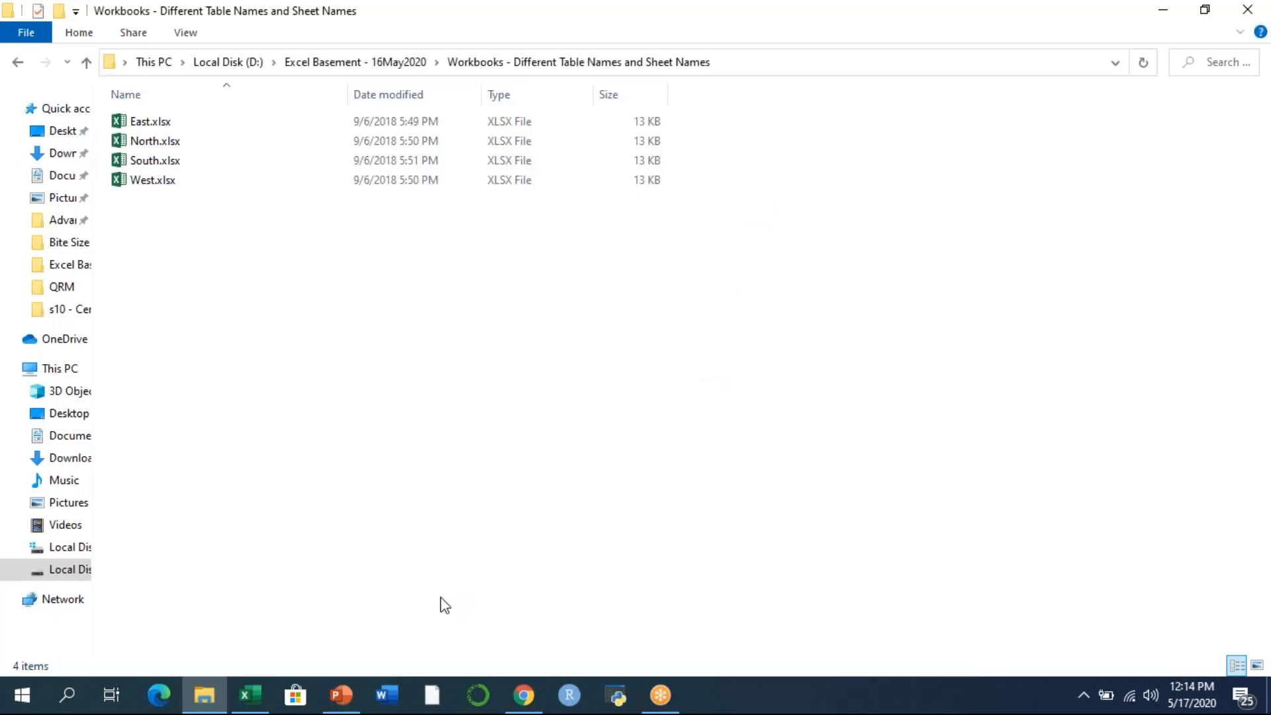
pyautogui.hotkey('alt', 'Tab')
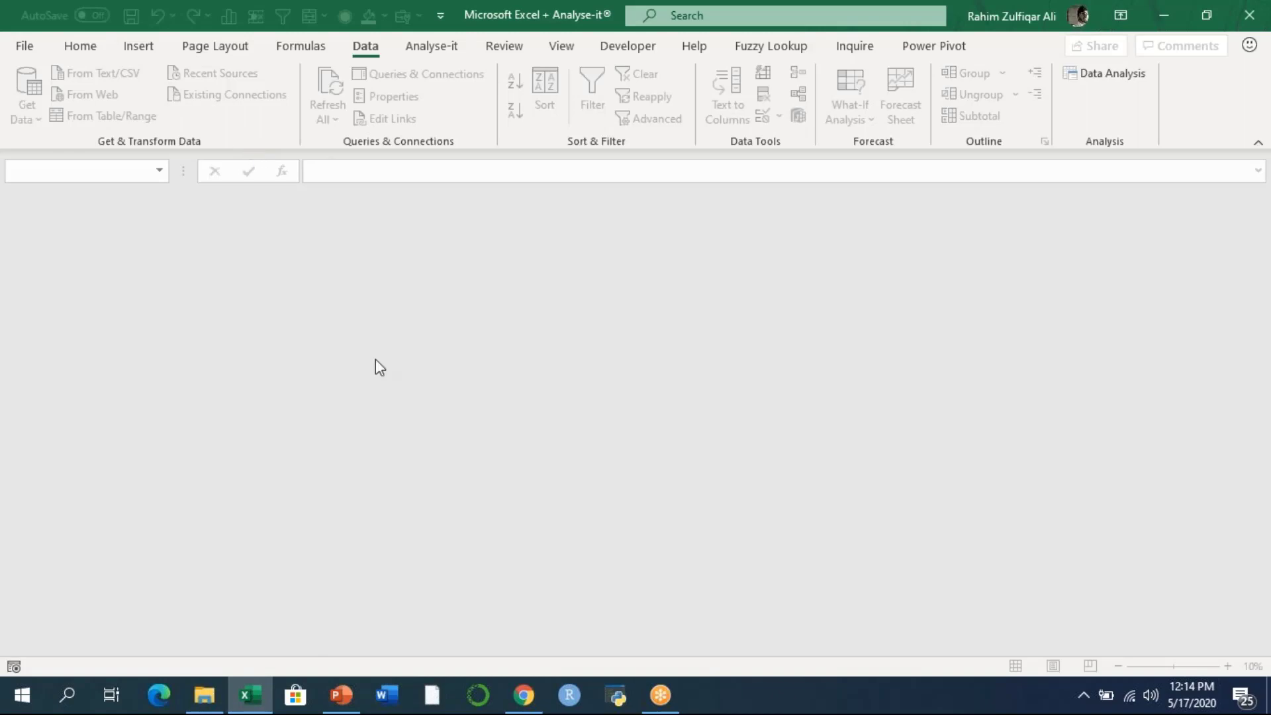
# Step: In a new workbook, start a folder import from "D:\Excel Basement - 16May2020\Workbooks - Different Table Names and Sheet Names"
pyautogui.hotkey('ctrl', 'n')
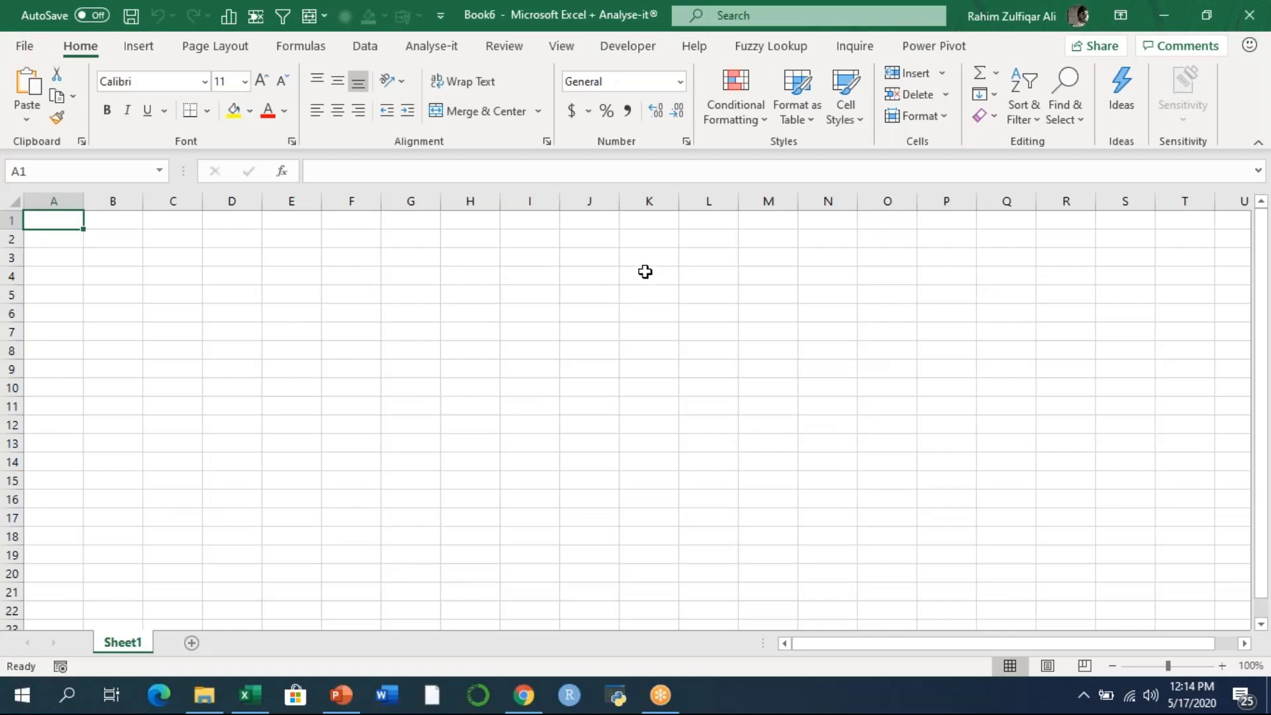
pyautogui.click(604, 275)
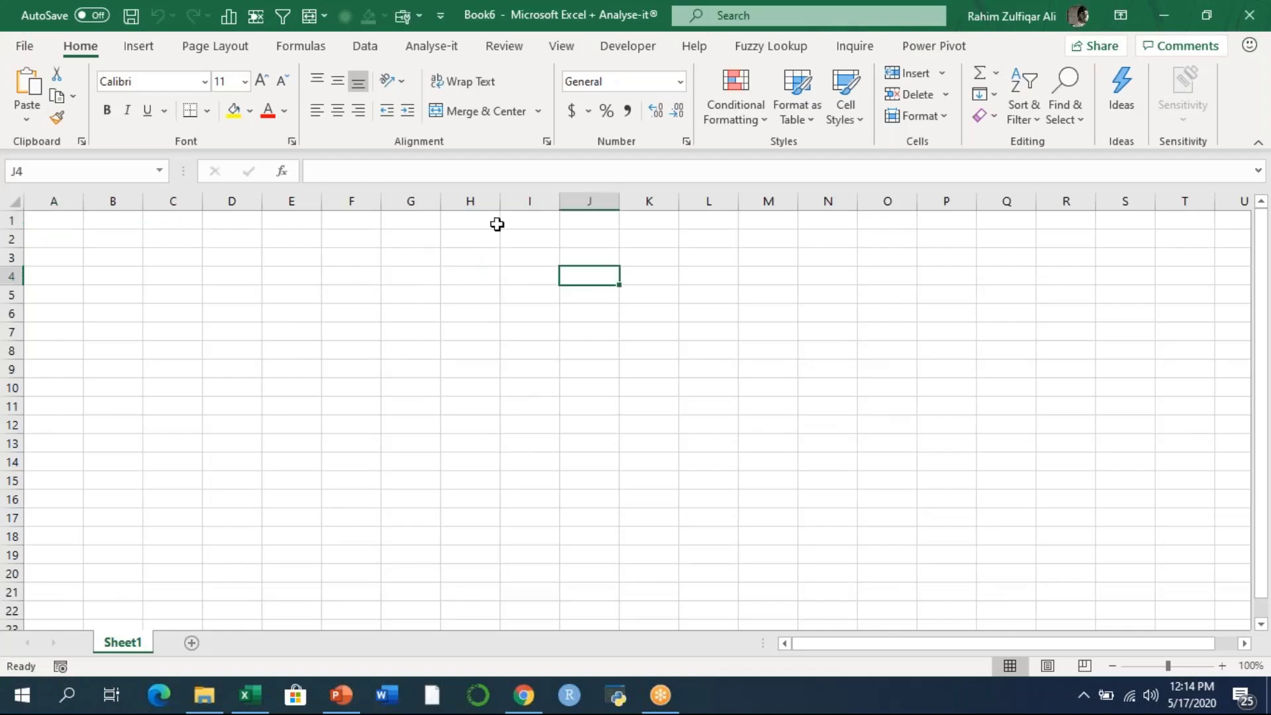
pyautogui.click(360, 47)
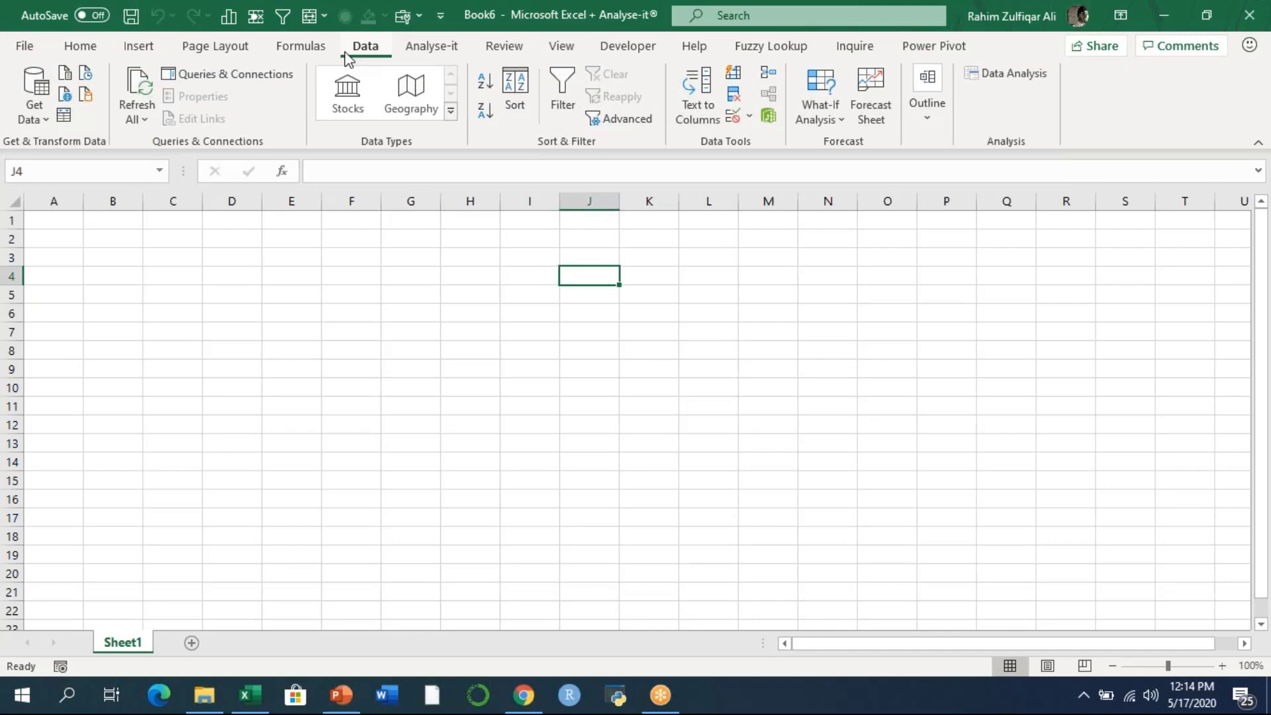
pyautogui.click(35, 93)
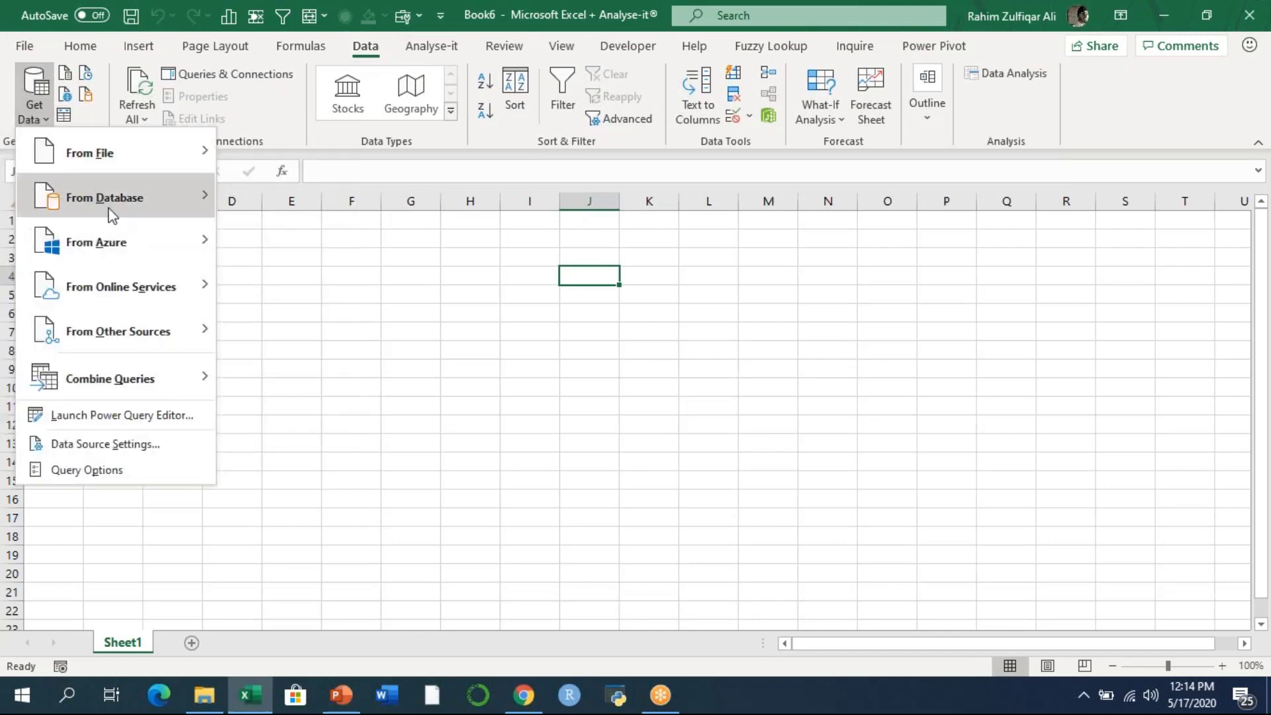
pyautogui.moveTo(113, 162)
pyautogui.click(335, 323)
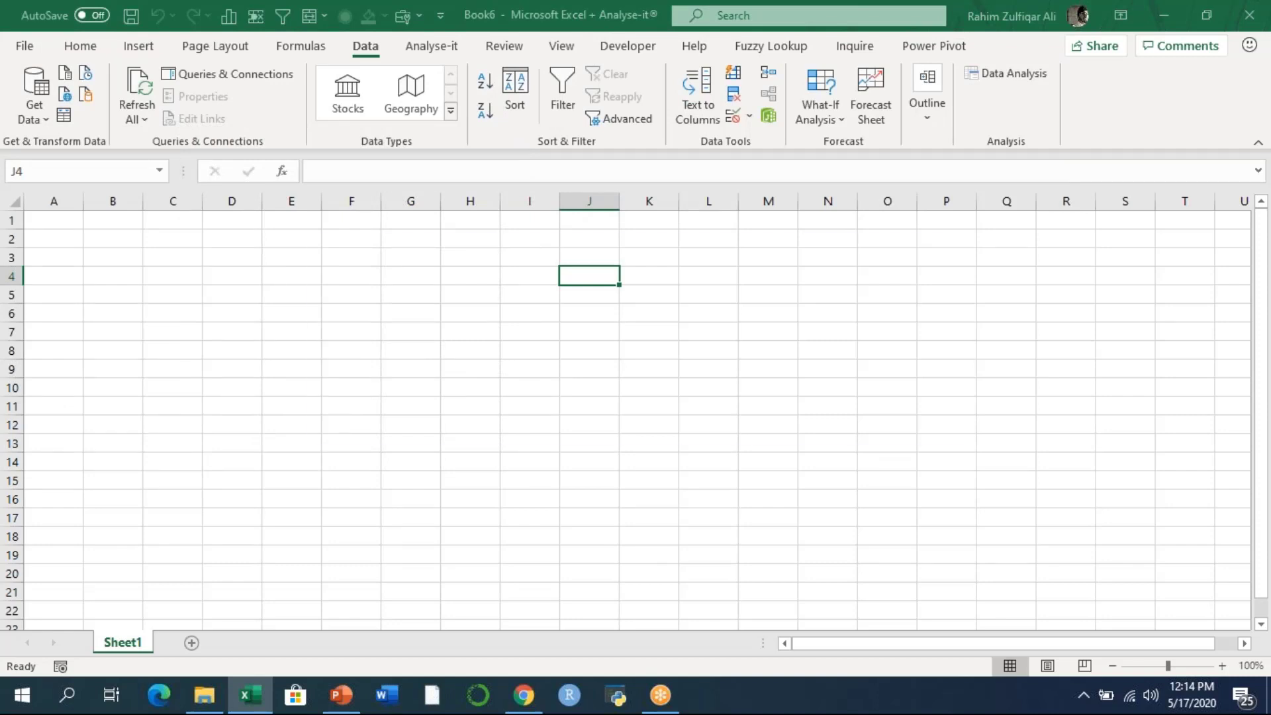
pyautogui.hotkey('ctrl', 'v')
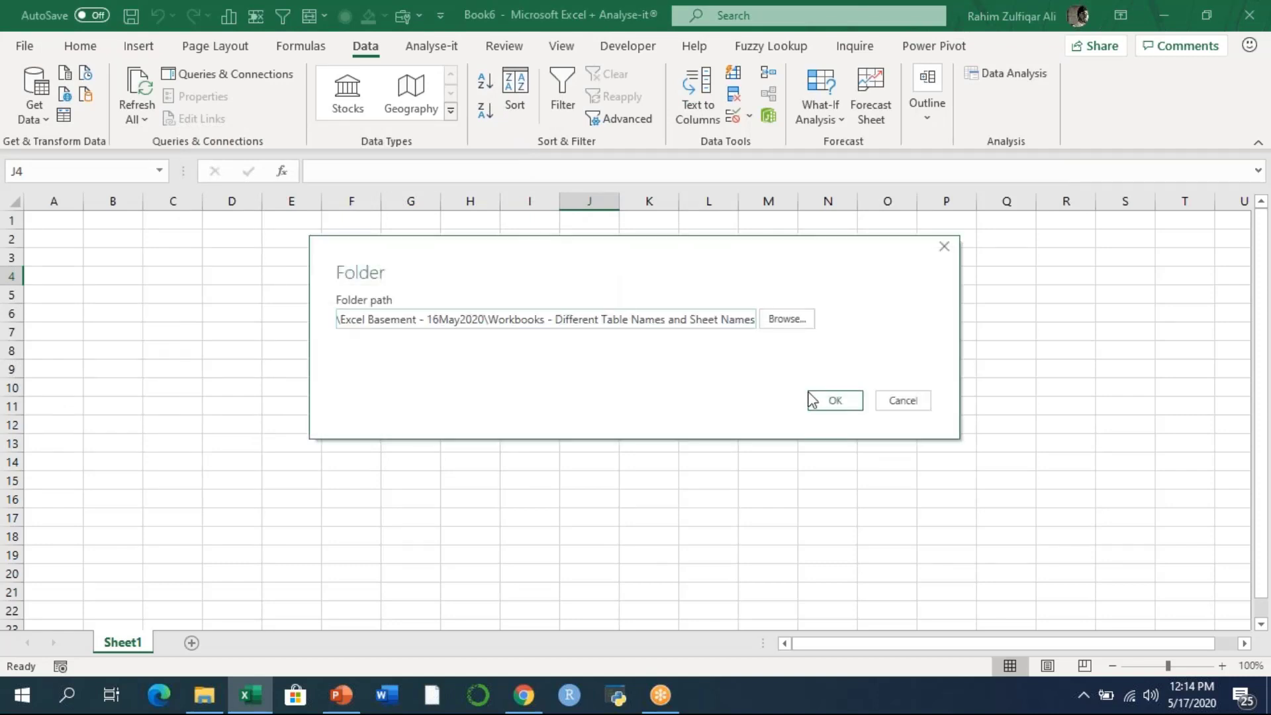
pyautogui.click(832, 404)
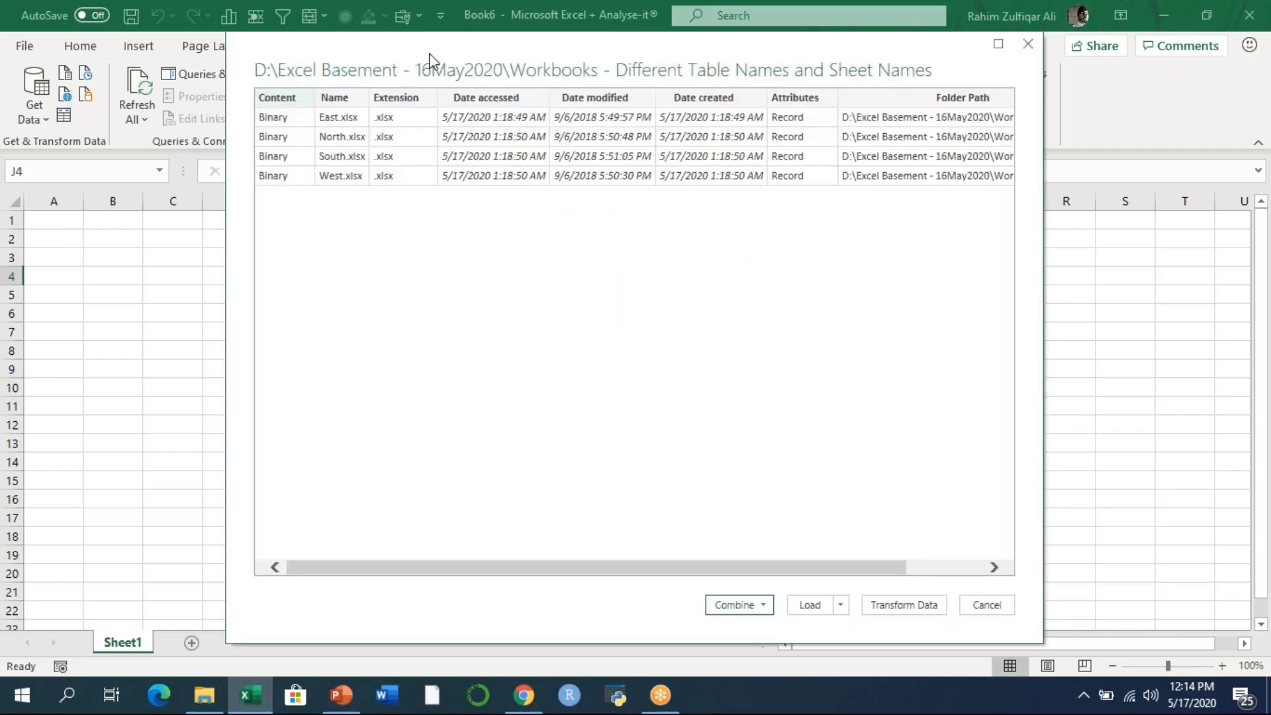
pyautogui.moveTo(422, 63); pyautogui.dragTo(413, 68)
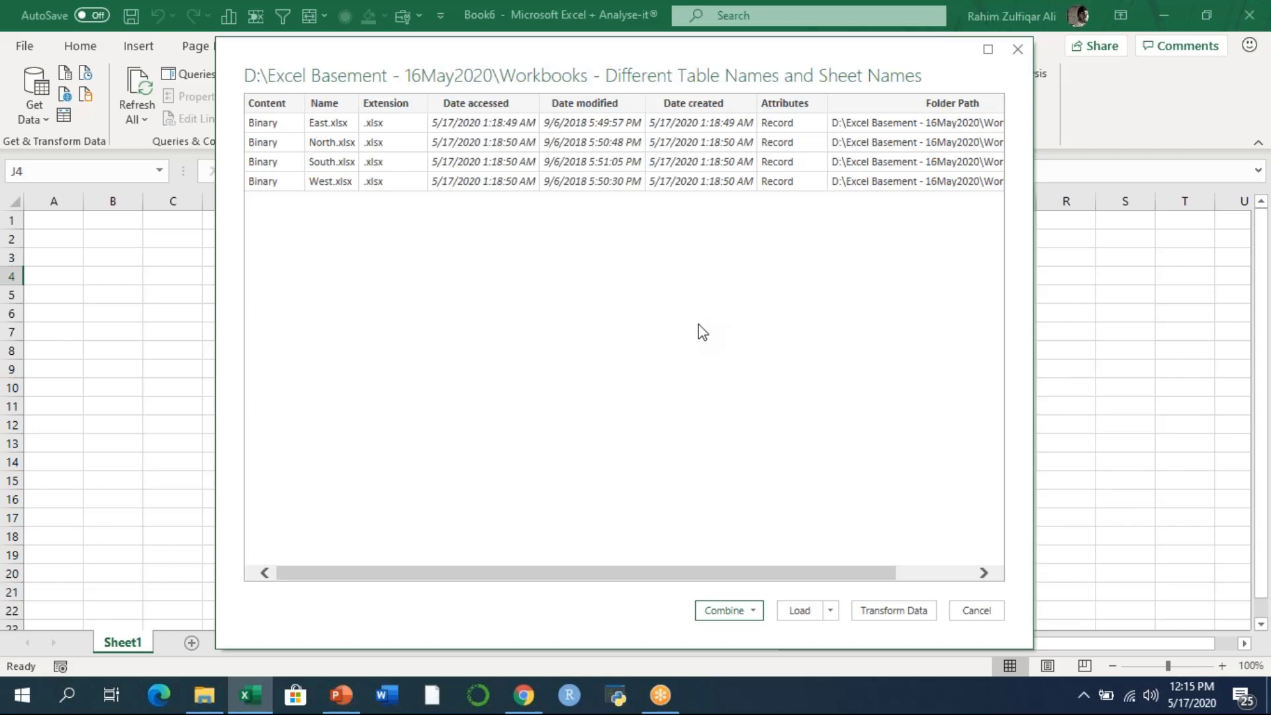
# Step: Start Combine & Load for the folder's files and preview the table and sheet of North.xlsx and South.xlsx as sample files
pyautogui.click(727, 609)
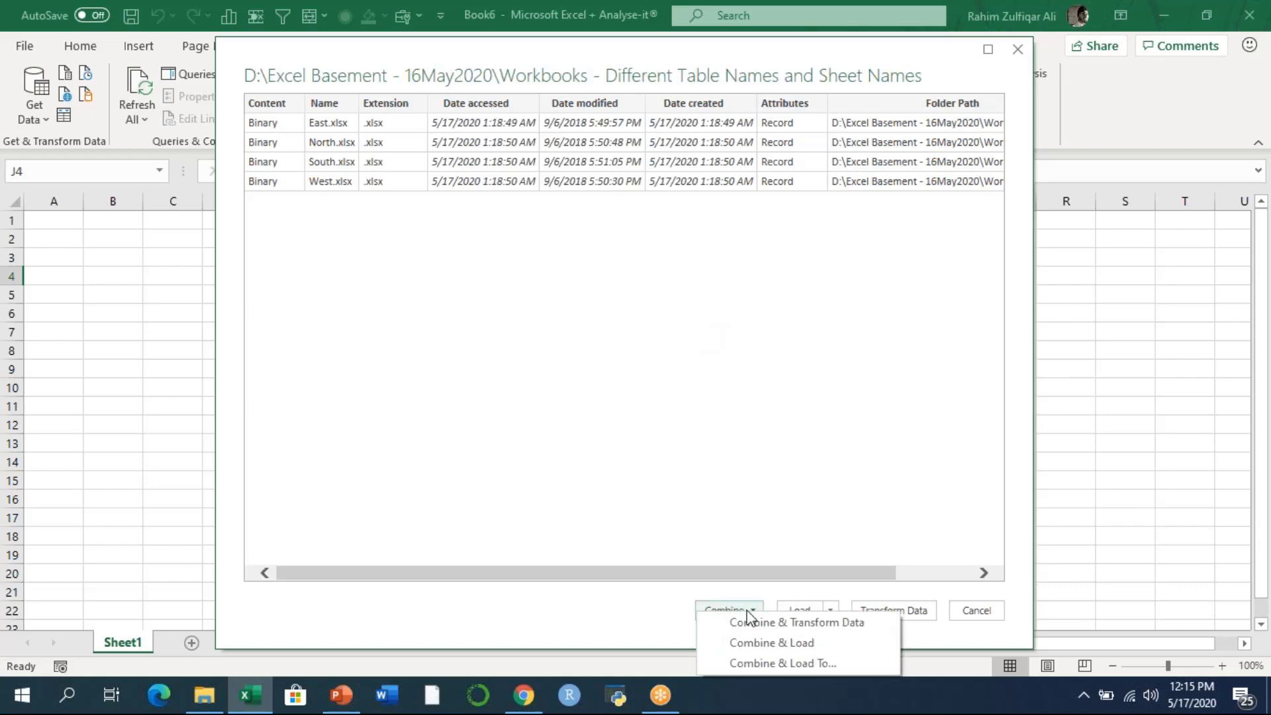
pyautogui.click(752, 643)
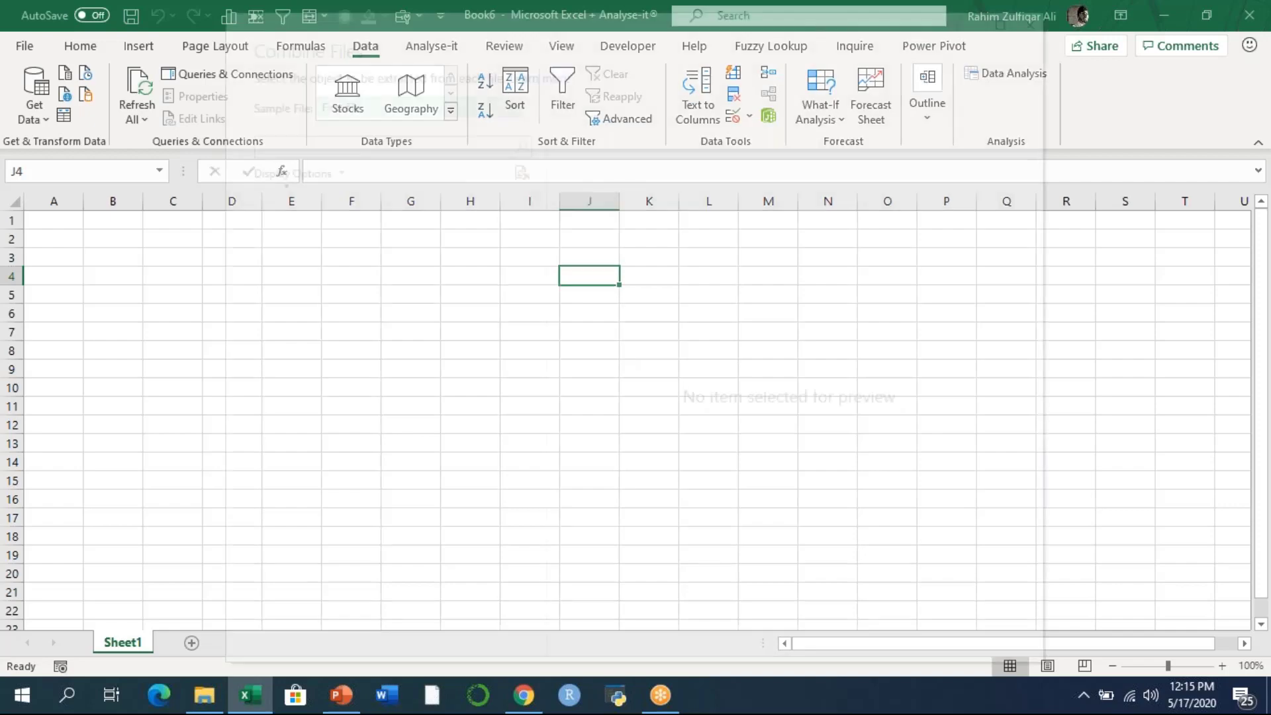
pyautogui.click(391, 101)
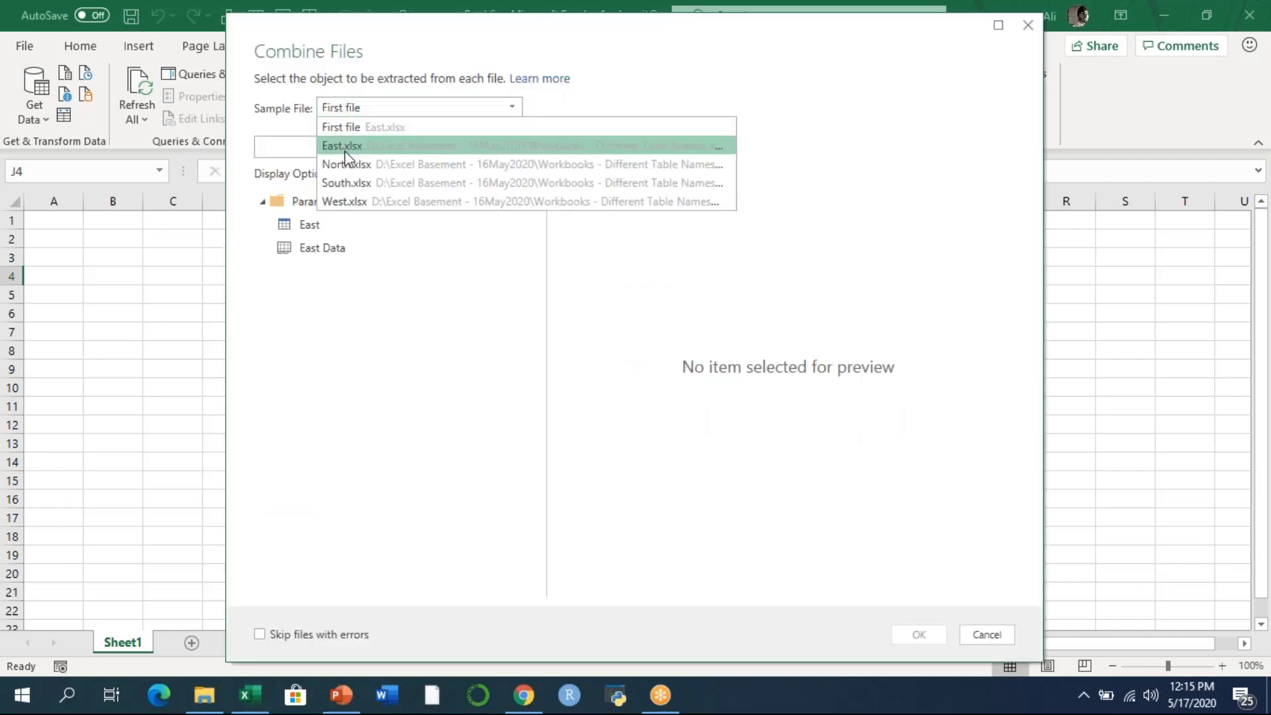
pyautogui.click(340, 166)
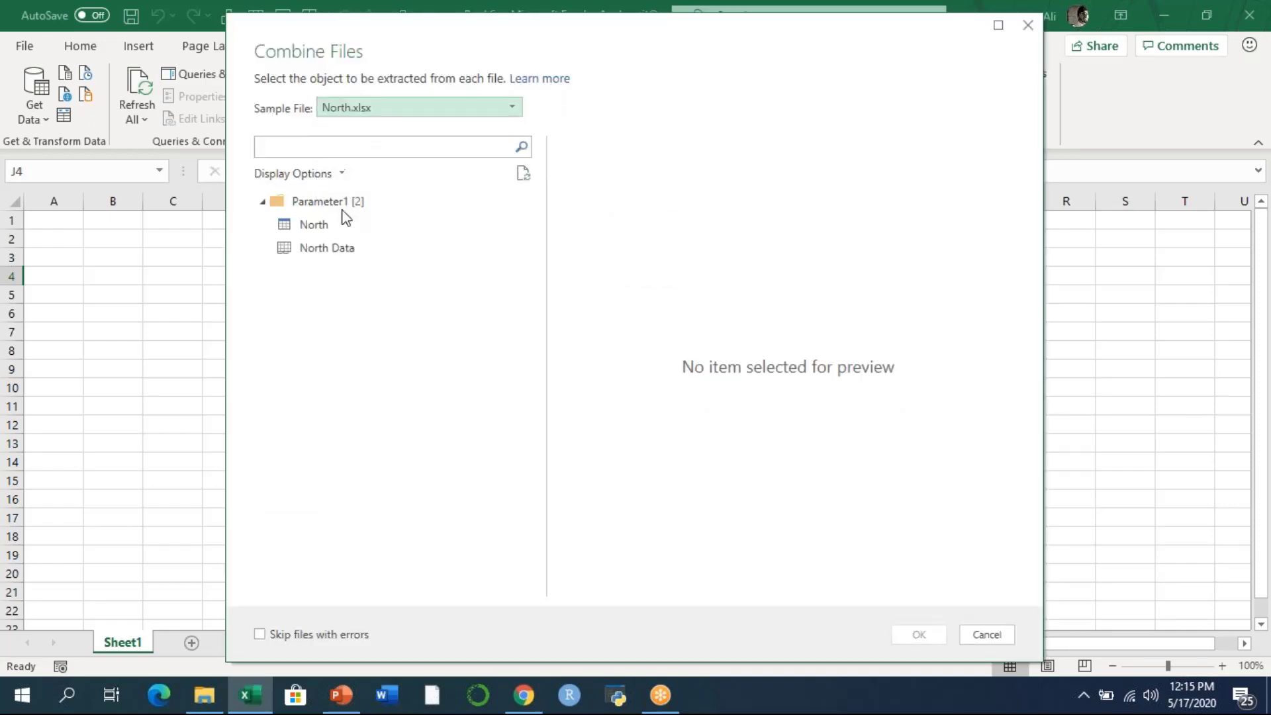
pyautogui.click(332, 228)
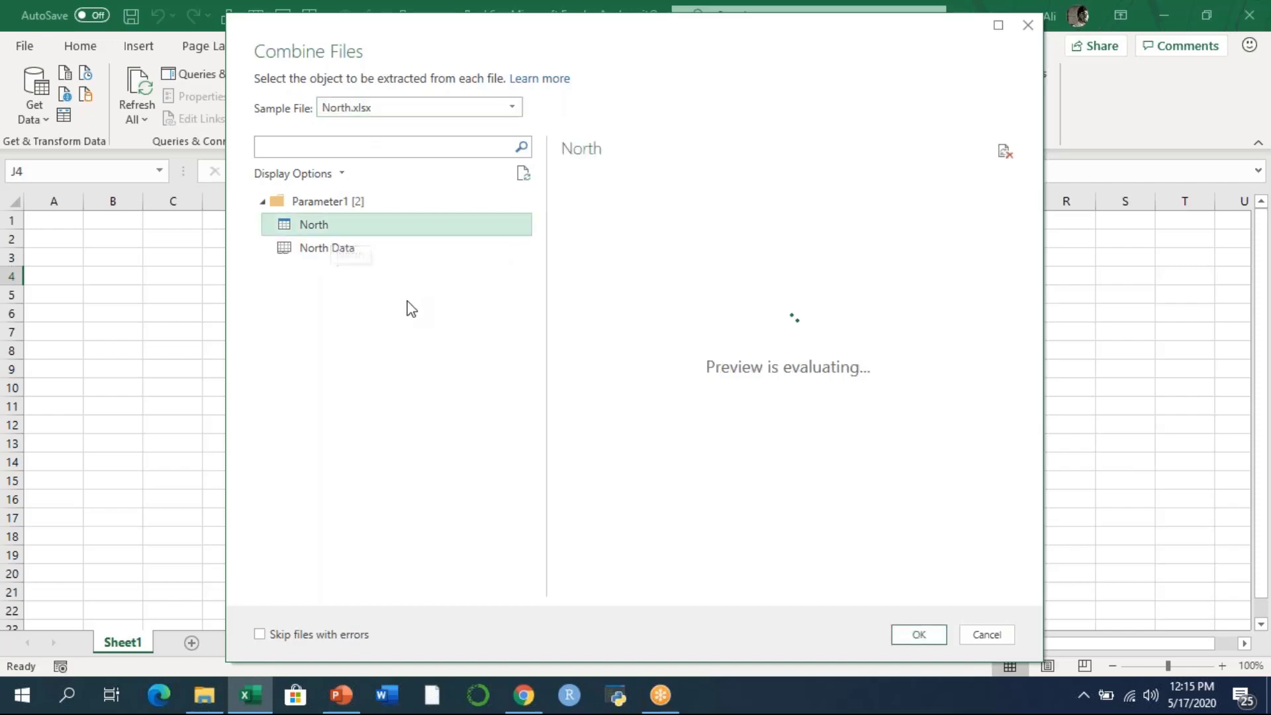
pyautogui.click(440, 257)
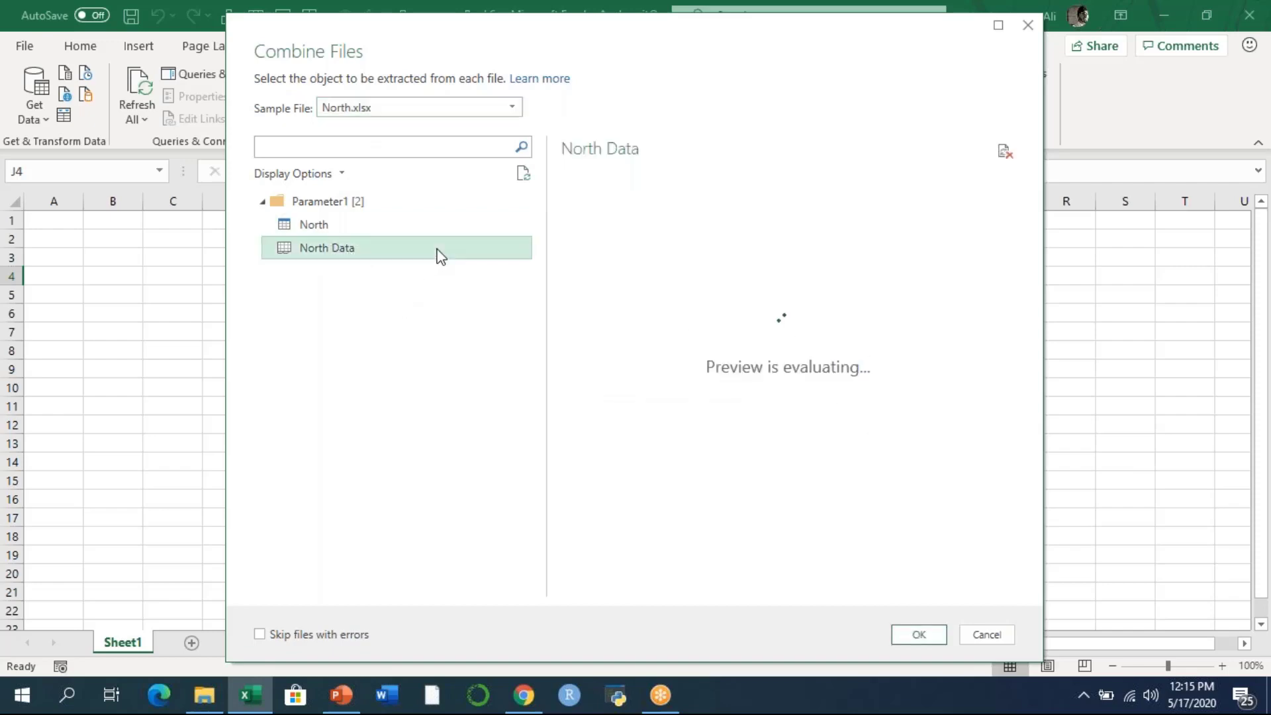
pyautogui.click(411, 108)
pyautogui.click(380, 184)
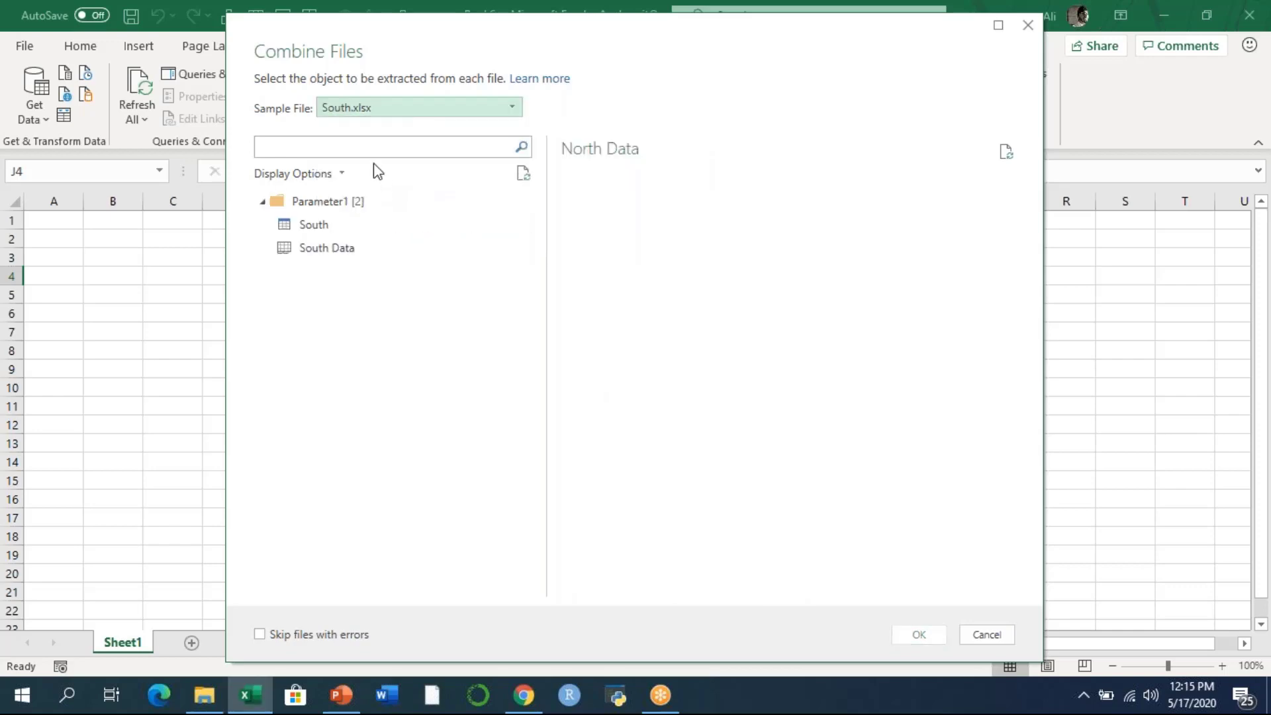
pyautogui.click(321, 225)
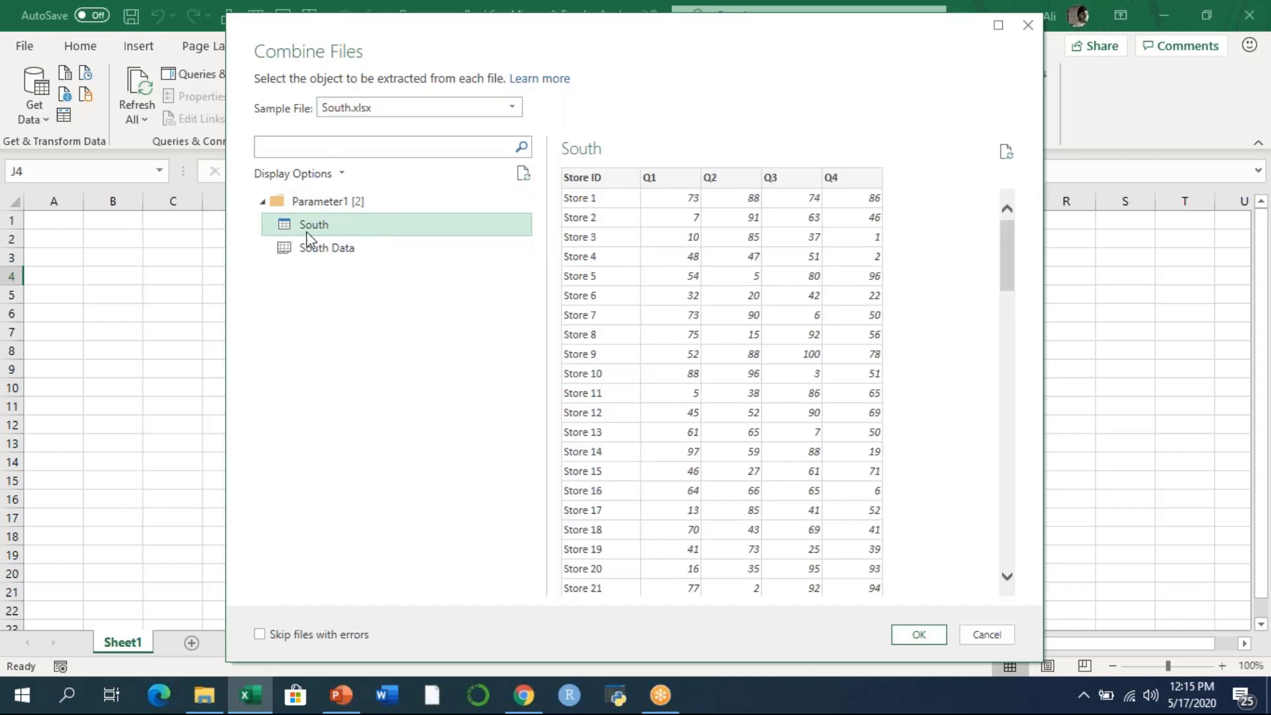
pyautogui.click(318, 248)
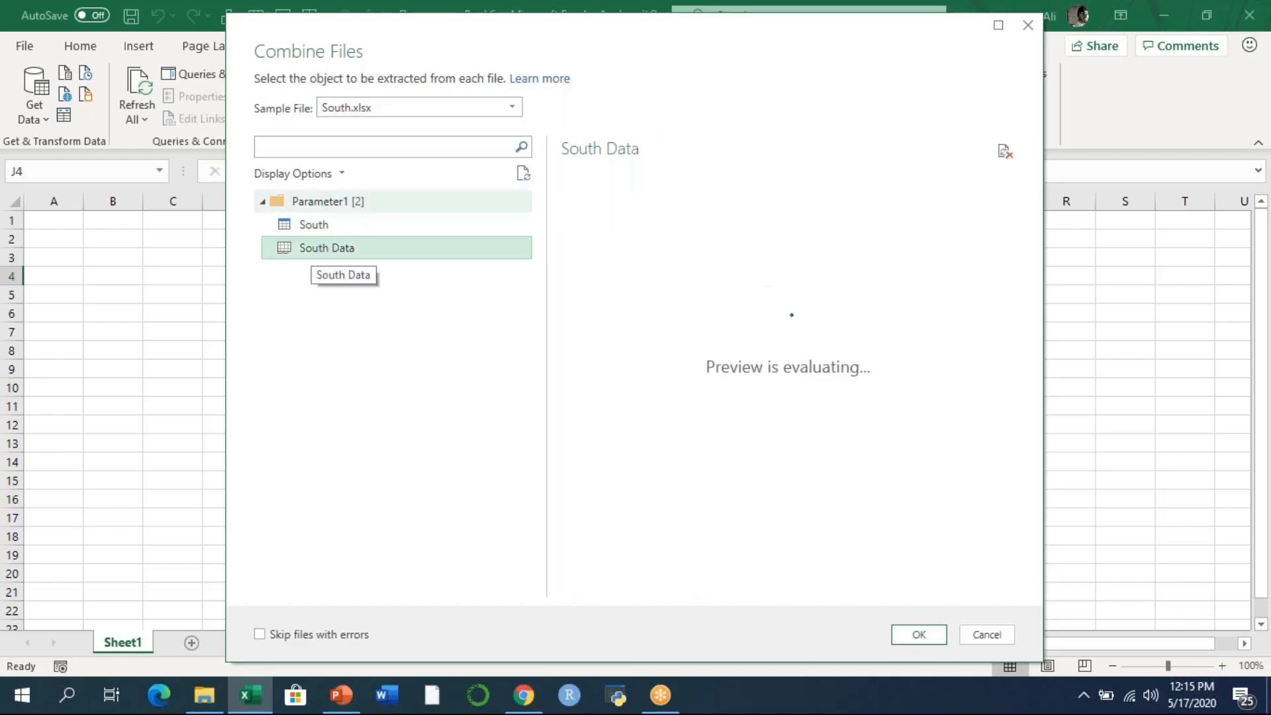
# Step: Try to combine and load the workbooks with First file as the sample and the East table as the extracted object
pyautogui.click(340, 108)
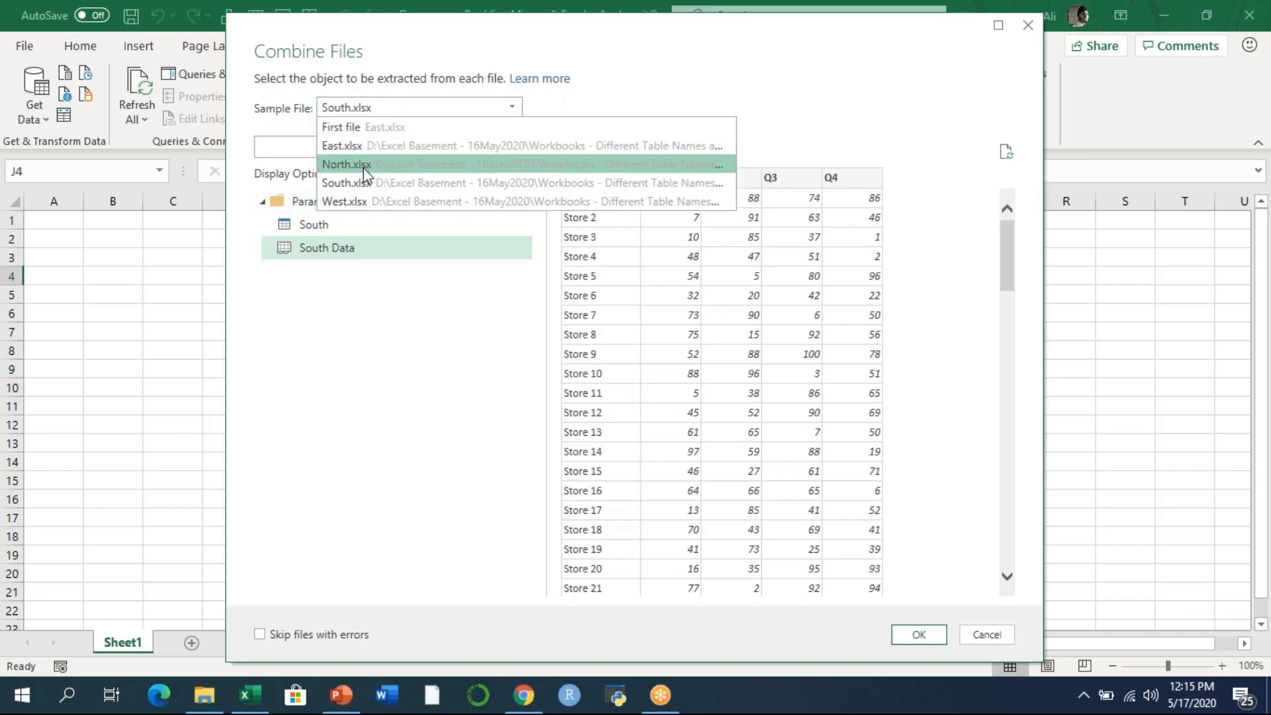
pyautogui.click(361, 127)
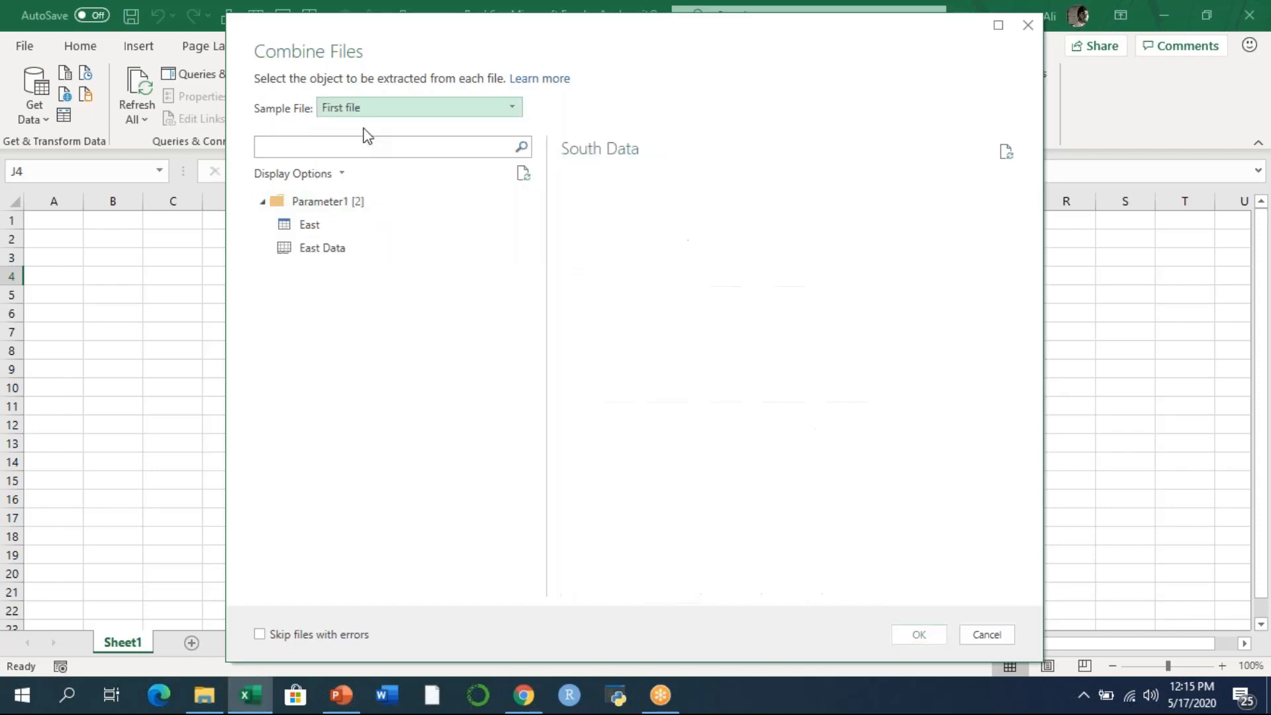
pyautogui.click(324, 226)
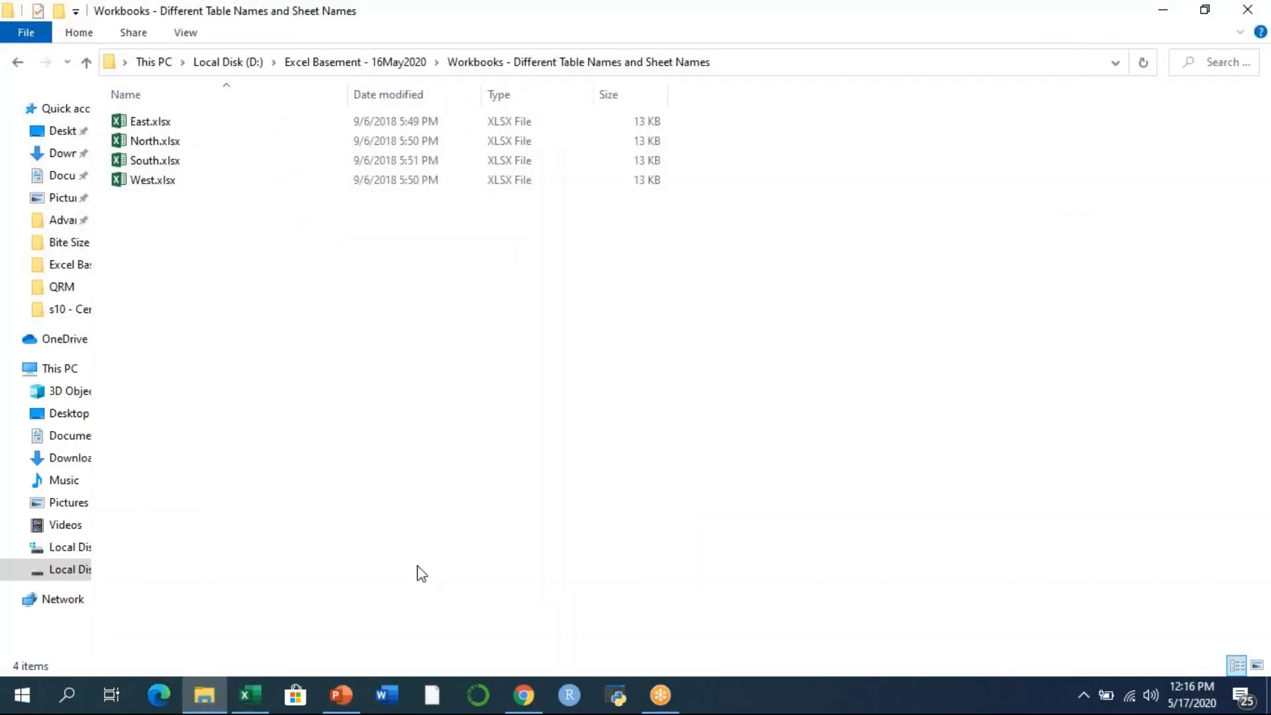
pyautogui.click(264, 688)
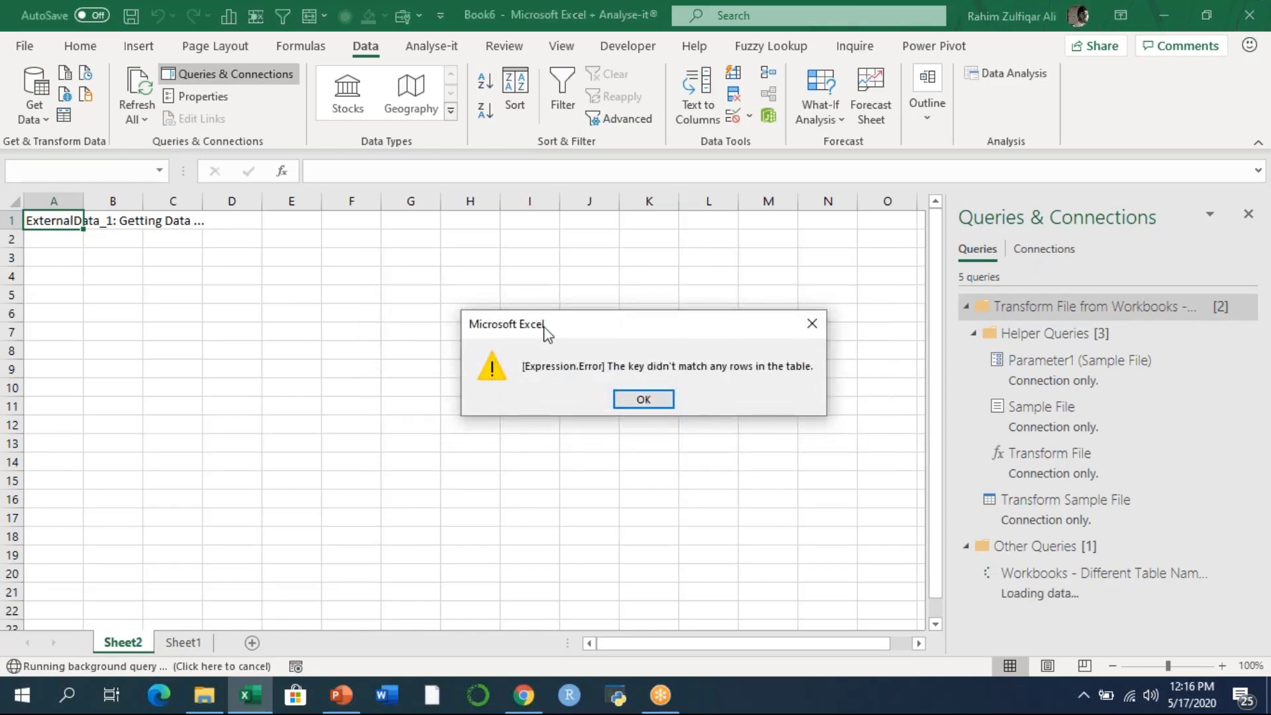
# Step: Dismiss the error message and close the workbook used for the Combine & Load attempt
pyautogui.moveTo(550, 332); pyautogui.dragTo(369, 327)
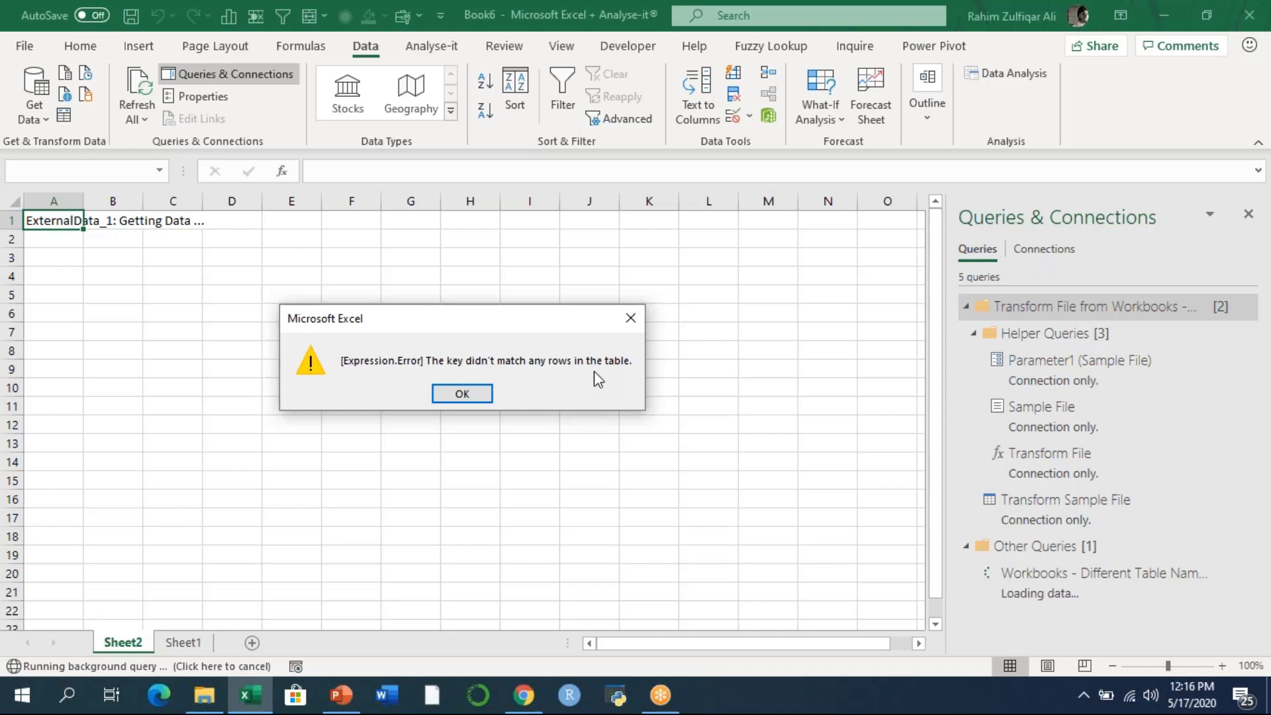
pyautogui.click(630, 319)
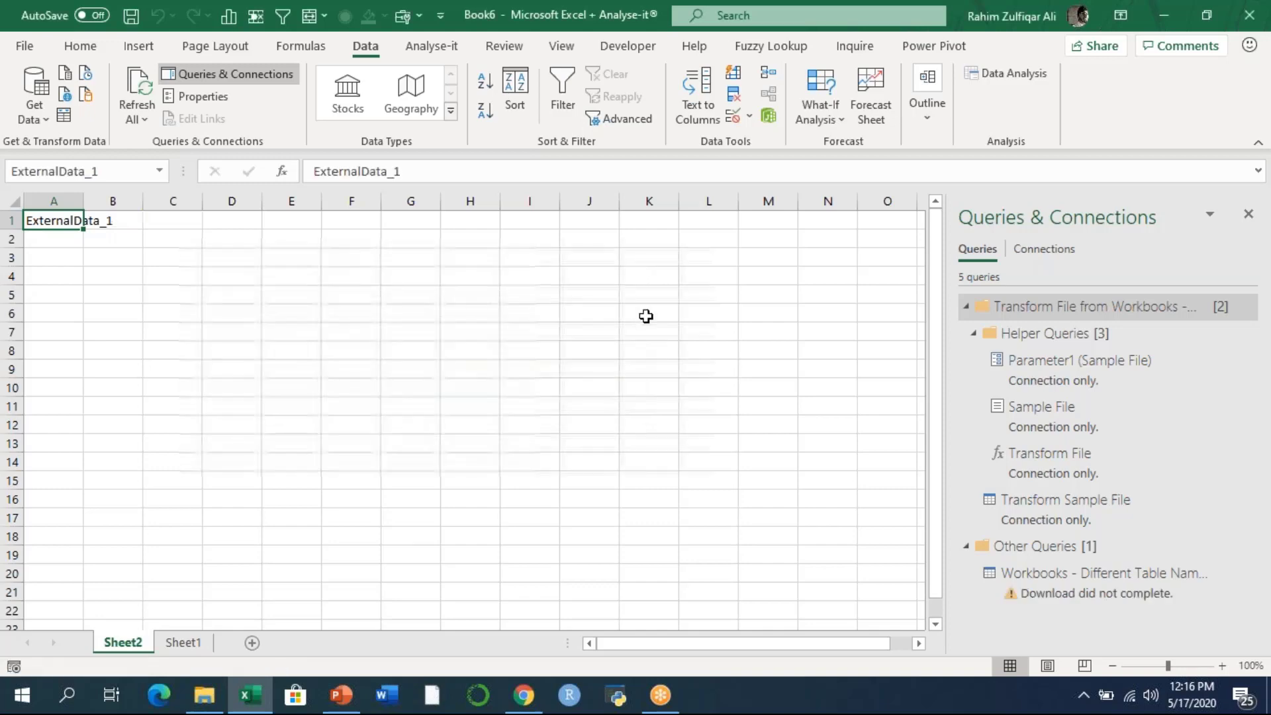
pyautogui.click(656, 314)
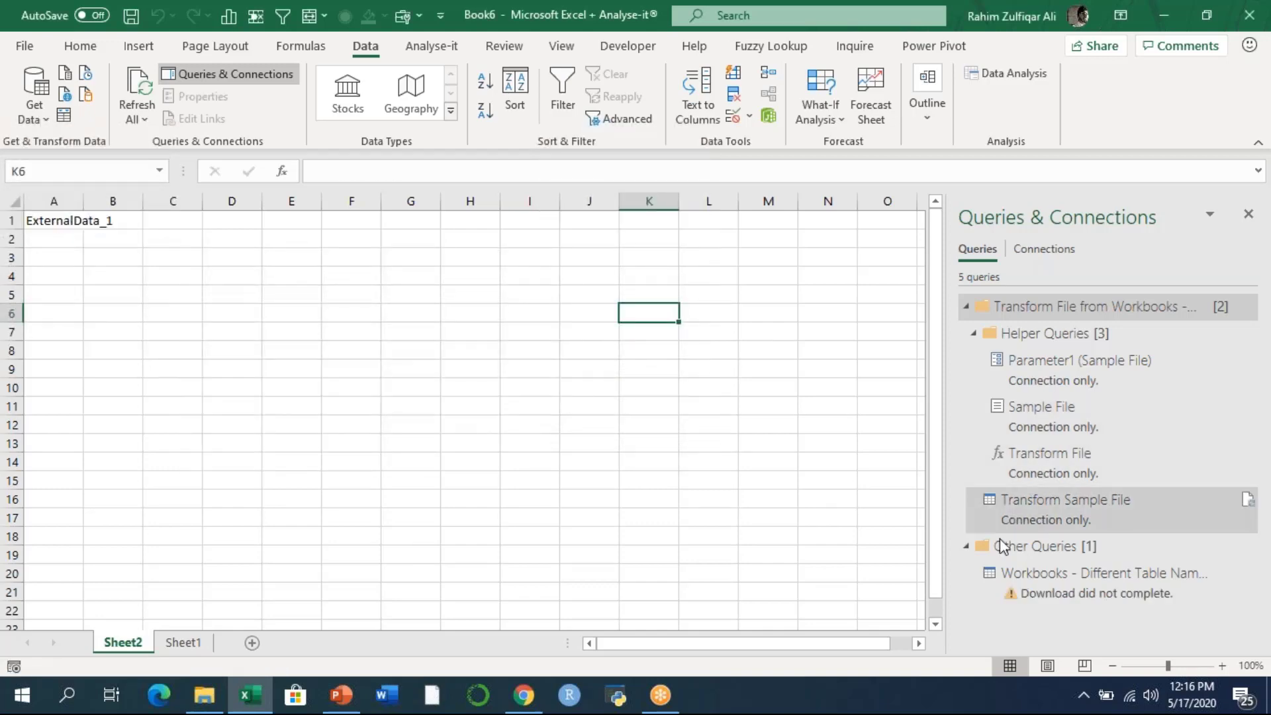
pyautogui.hotkey('alt', 'f')
pyautogui.press('c')
pyautogui.click(711, 457)
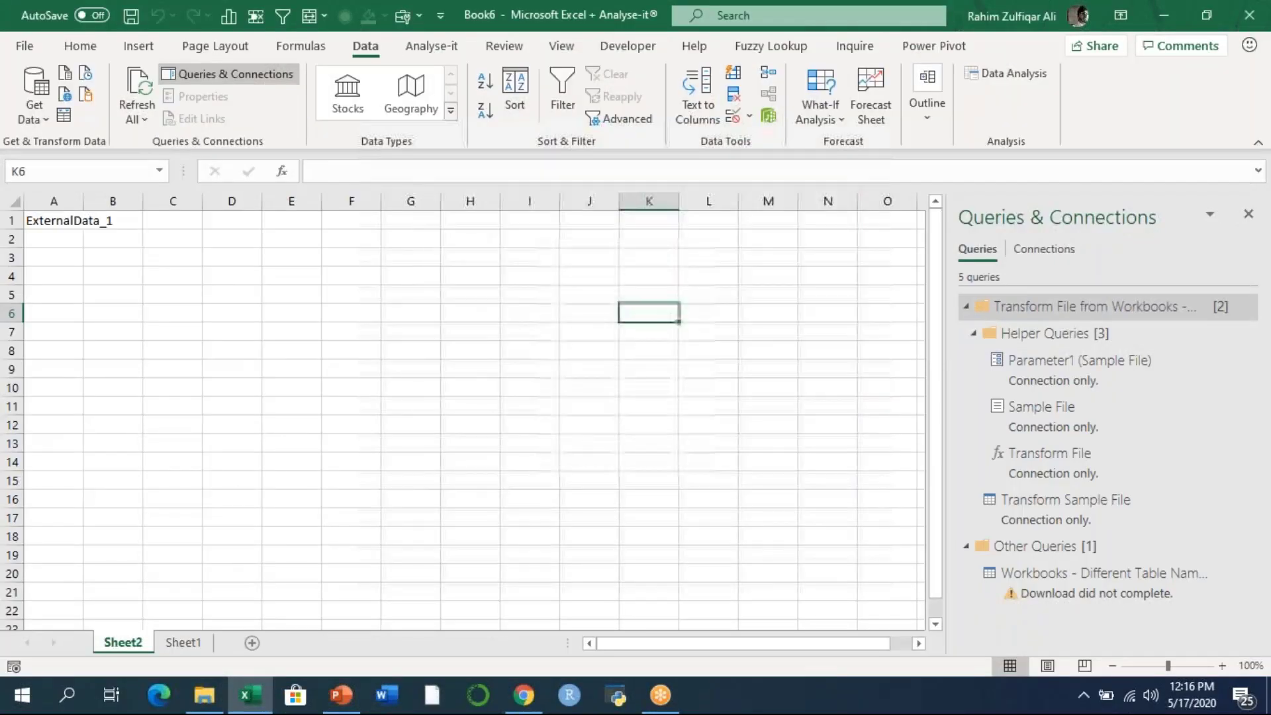
# Step: Create a new workbook, and copy the path of the "Workbooks - Different Table Names and Sheet Names" folder from File Explorer
pyautogui.hotkey('ctrl', 'n')
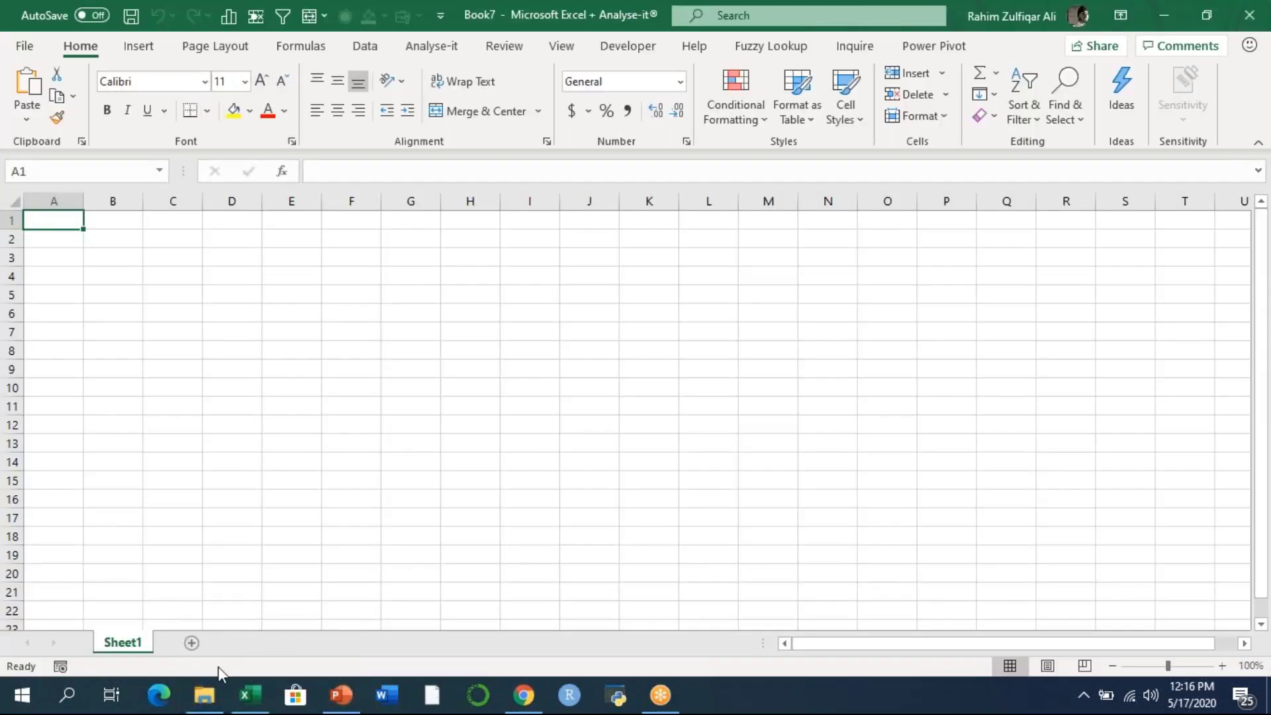
pyautogui.click(204, 694)
pyautogui.click(726, 68)
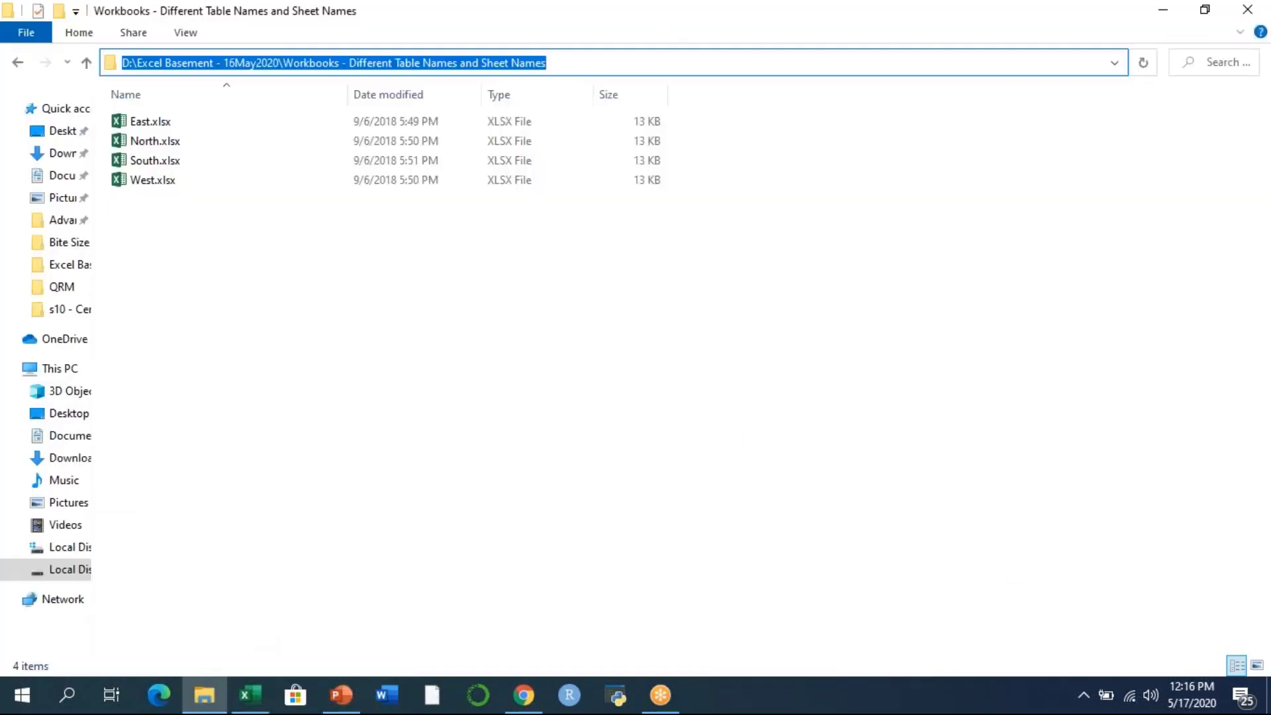
pyautogui.click(586, 305)
pyautogui.hotkey('alt', 'Tab')
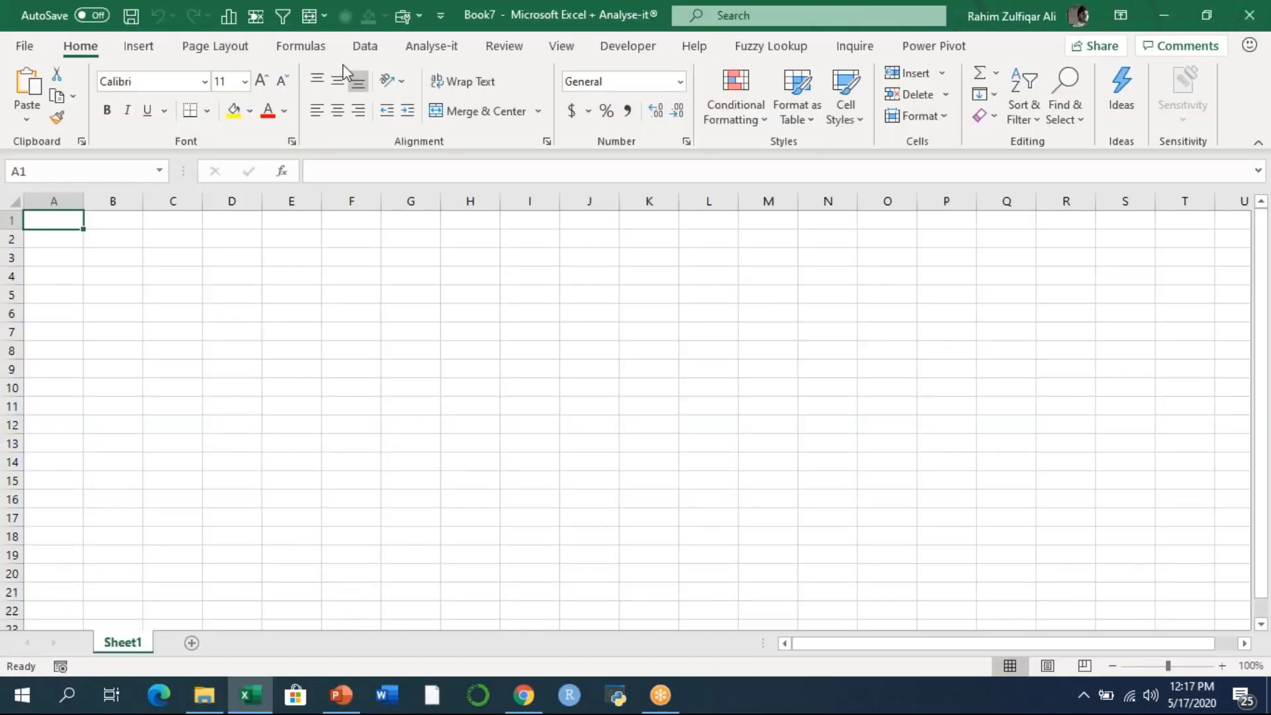
# Step: Start a From Folder import with the copied path in the new workbook, and look at the Combine options for the listed files
pyautogui.click(357, 48)
pyautogui.click(39, 110)
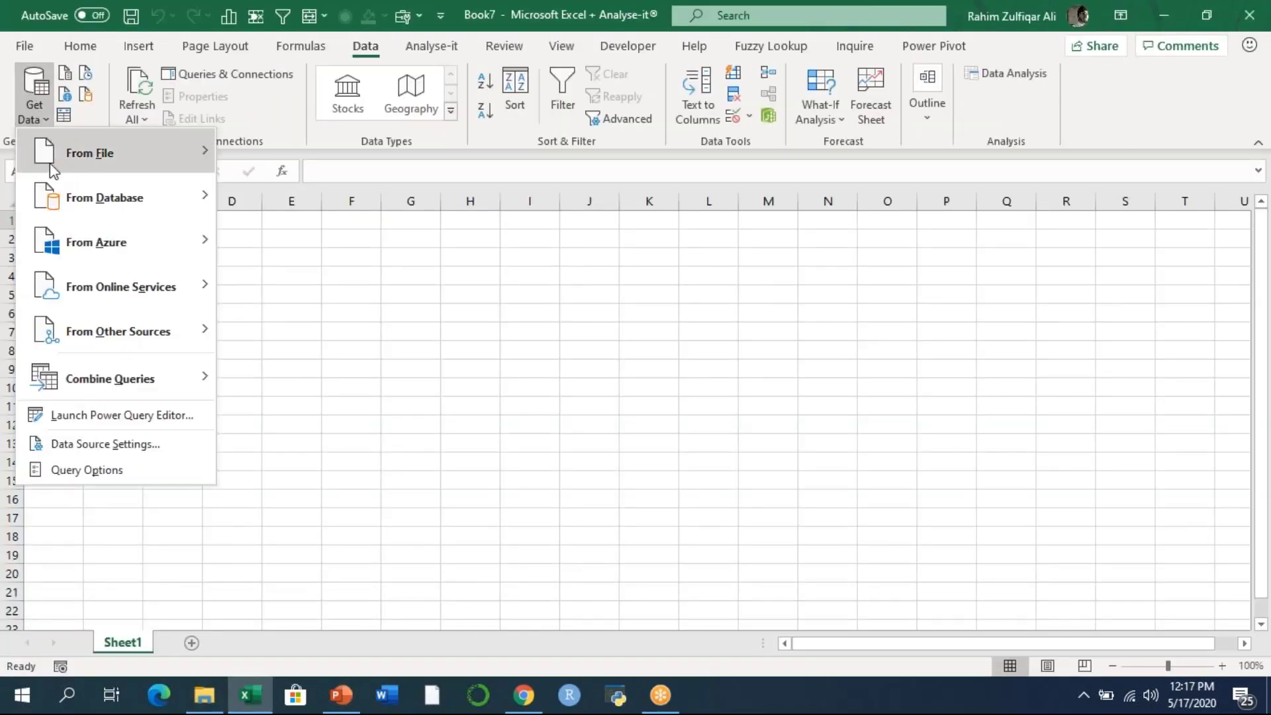
pyautogui.click(80, 169)
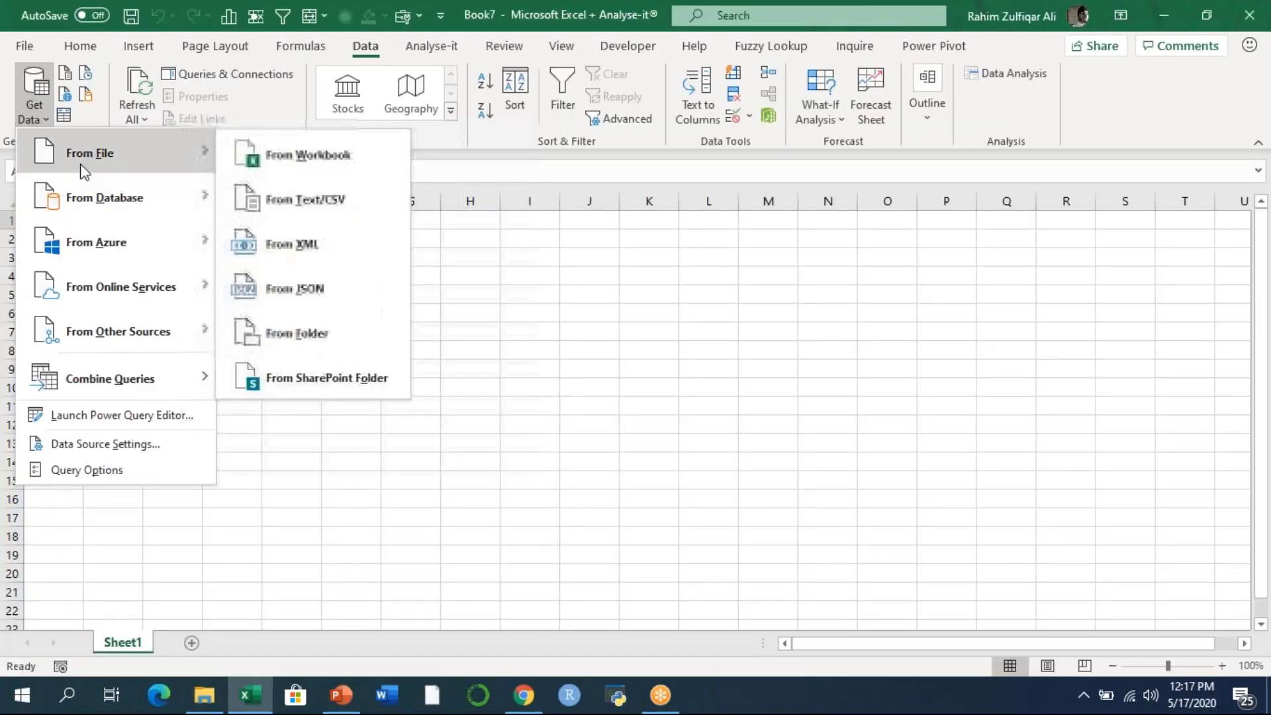
pyautogui.click(326, 333)
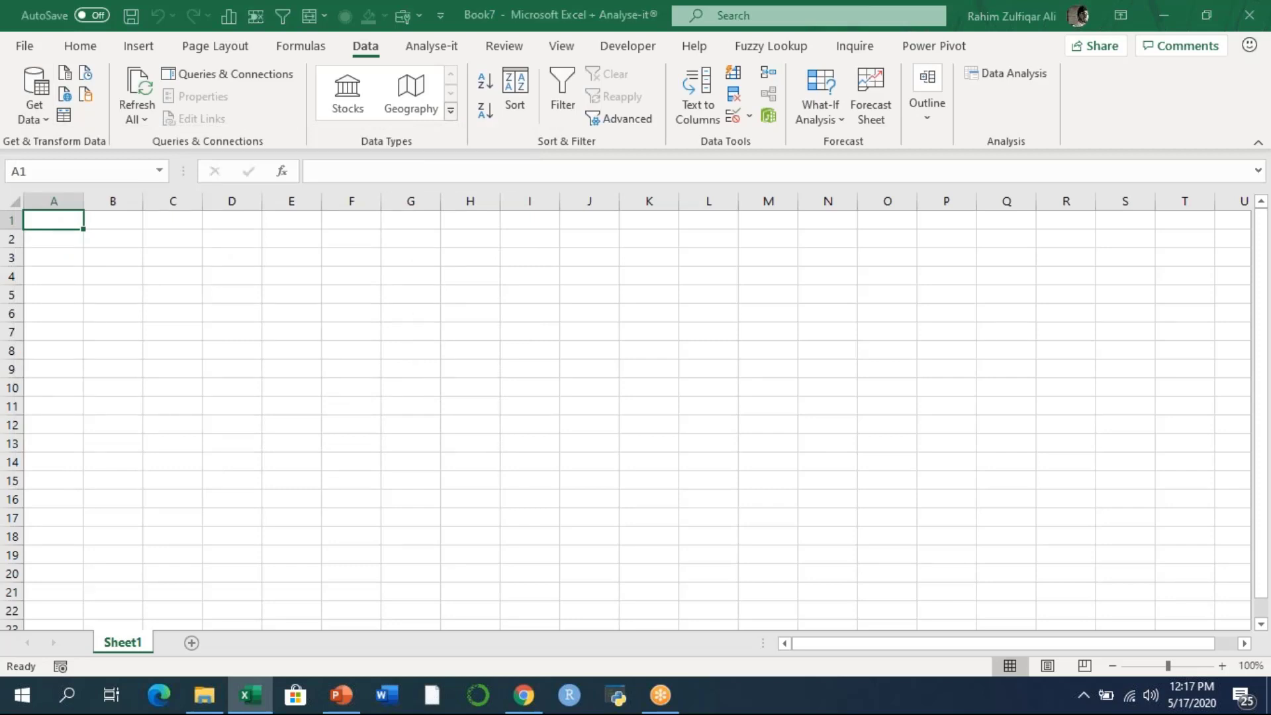
pyautogui.hotkey('ctrl', 'v')
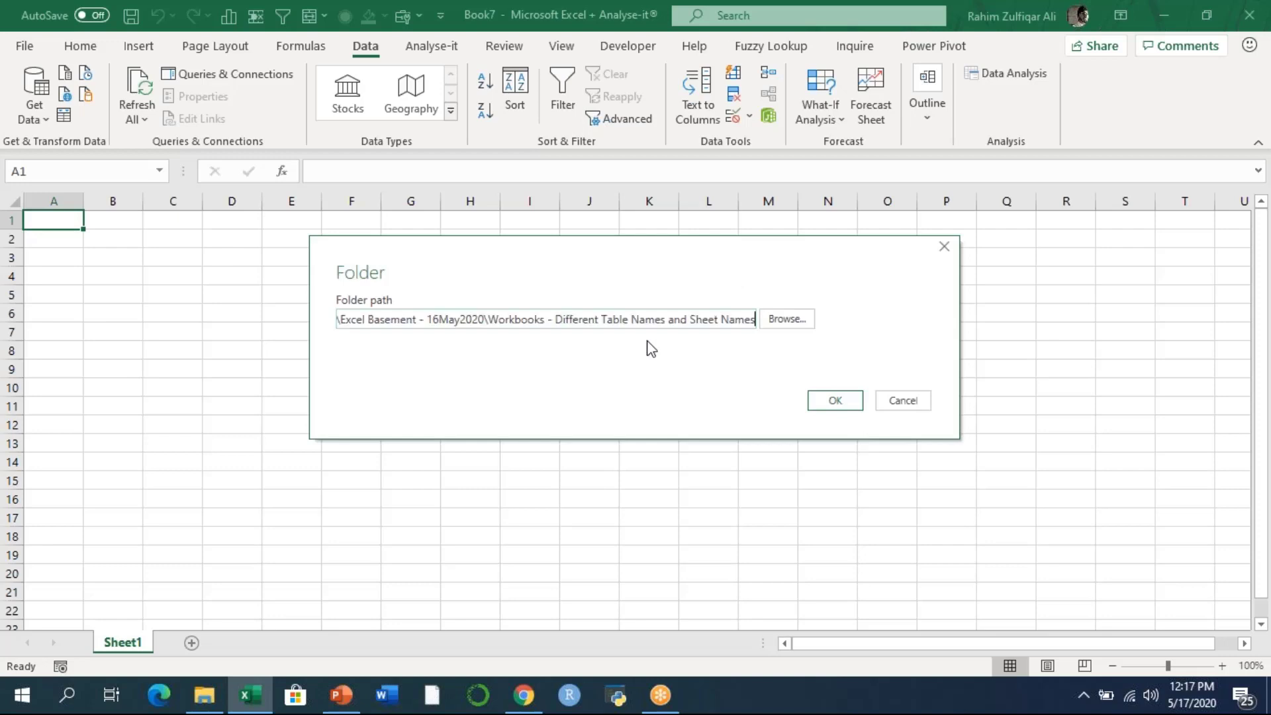
pyautogui.click(824, 405)
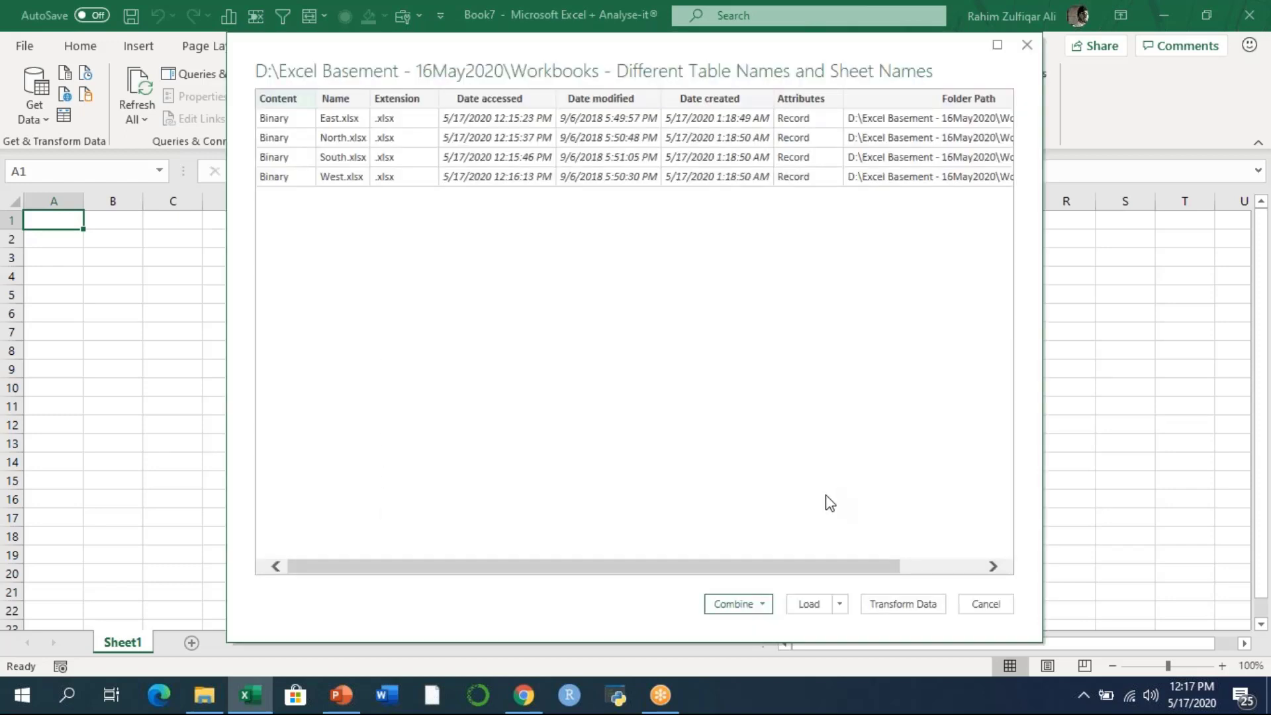
pyautogui.click(733, 604)
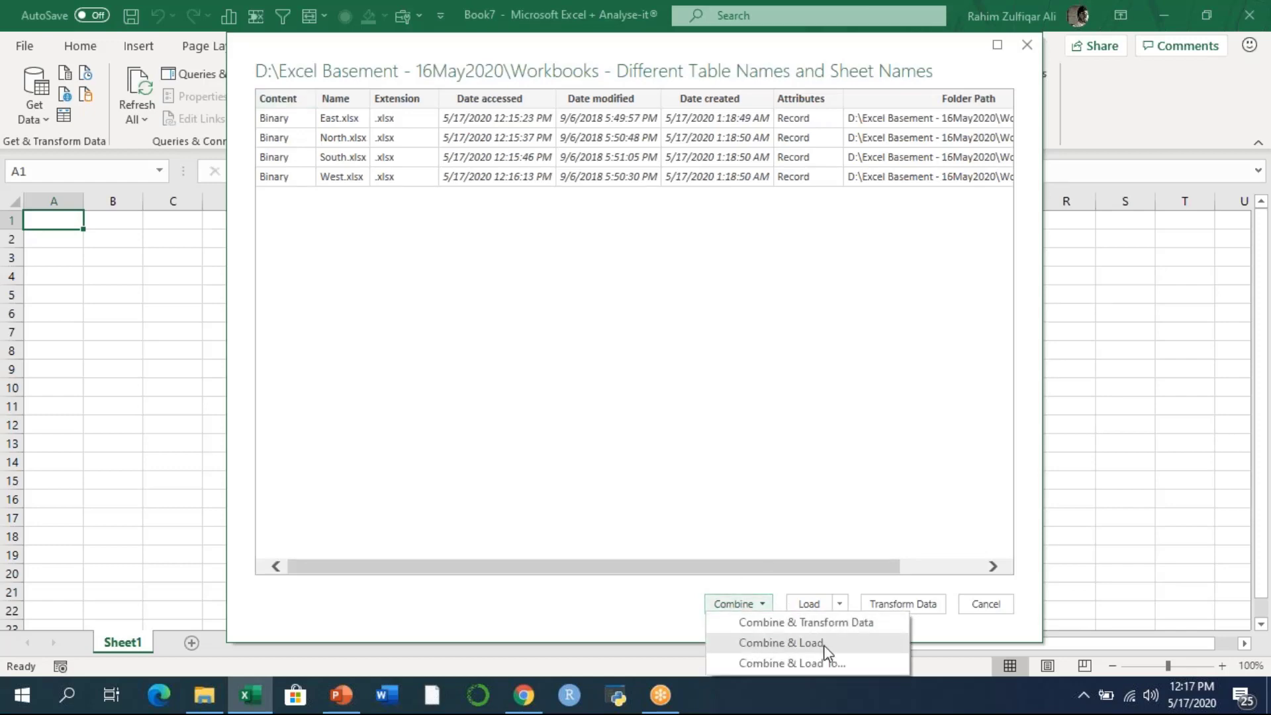
pyautogui.click(605, 595)
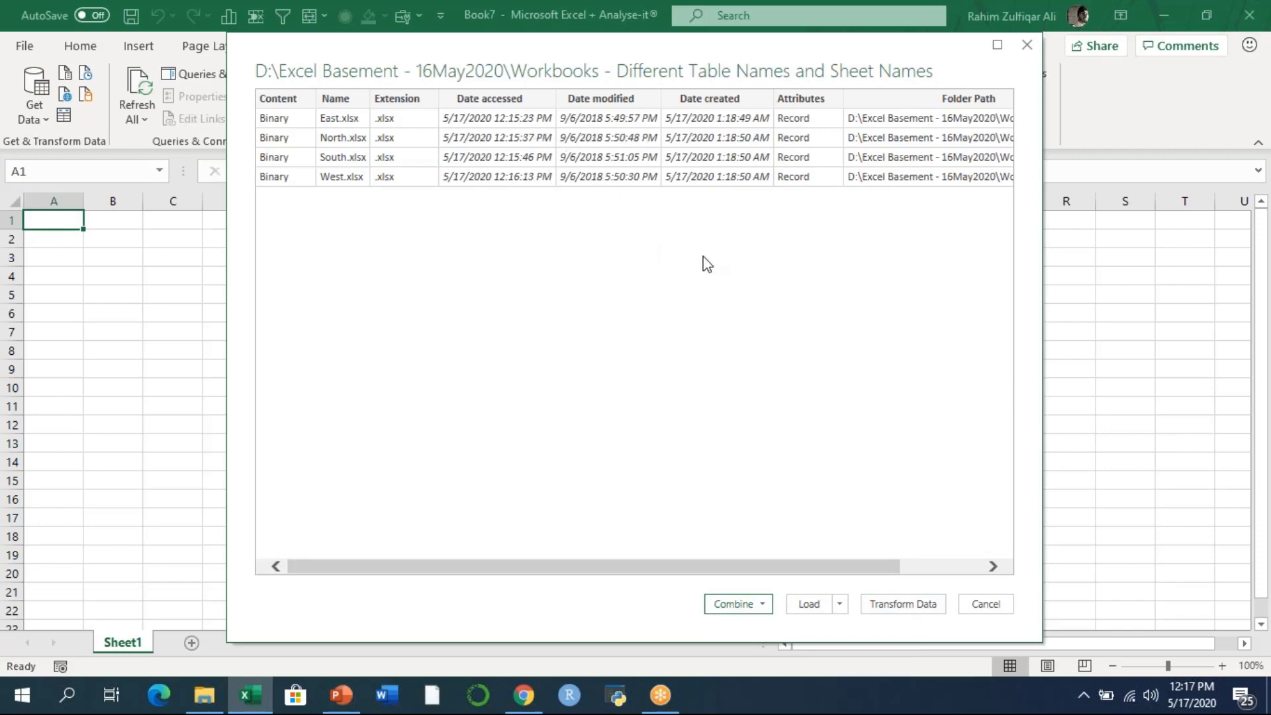
# Step: Open the folder's file list for transformation in Power Query Editor and look over its Content, Name and Extension columns
pyautogui.click(900, 605)
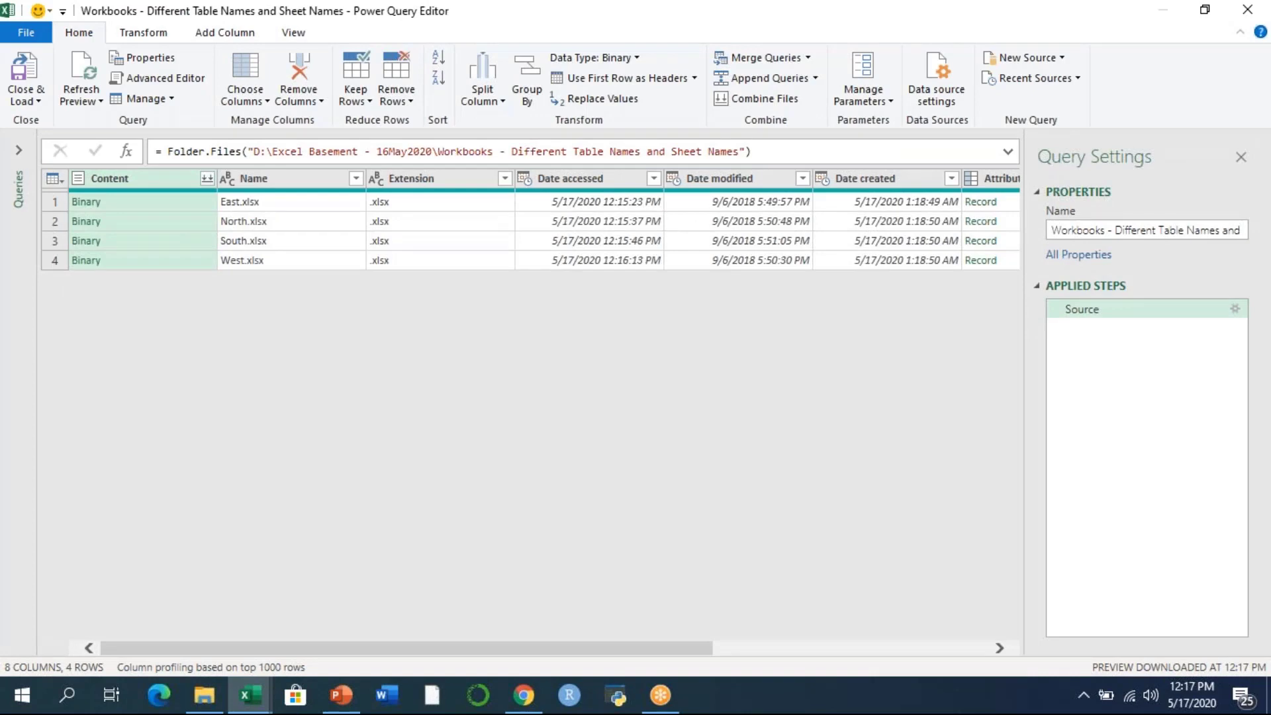
pyautogui.click(270, 186)
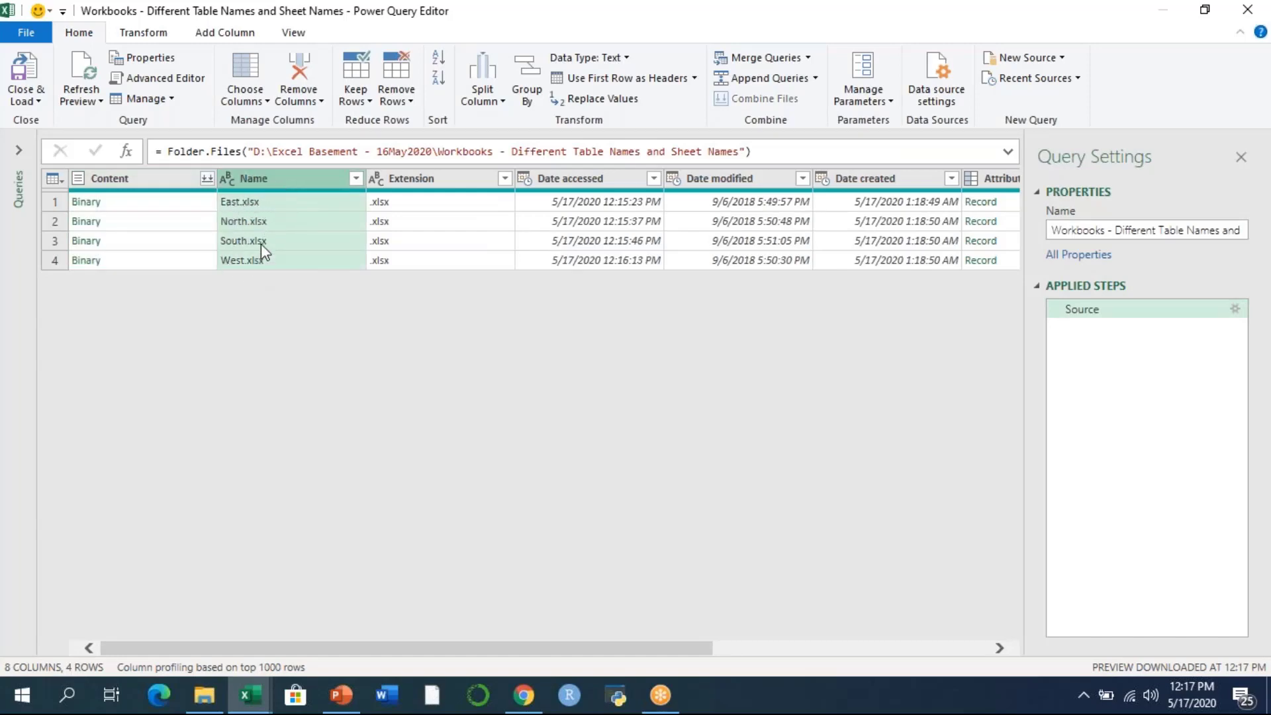
pyautogui.click(178, 186)
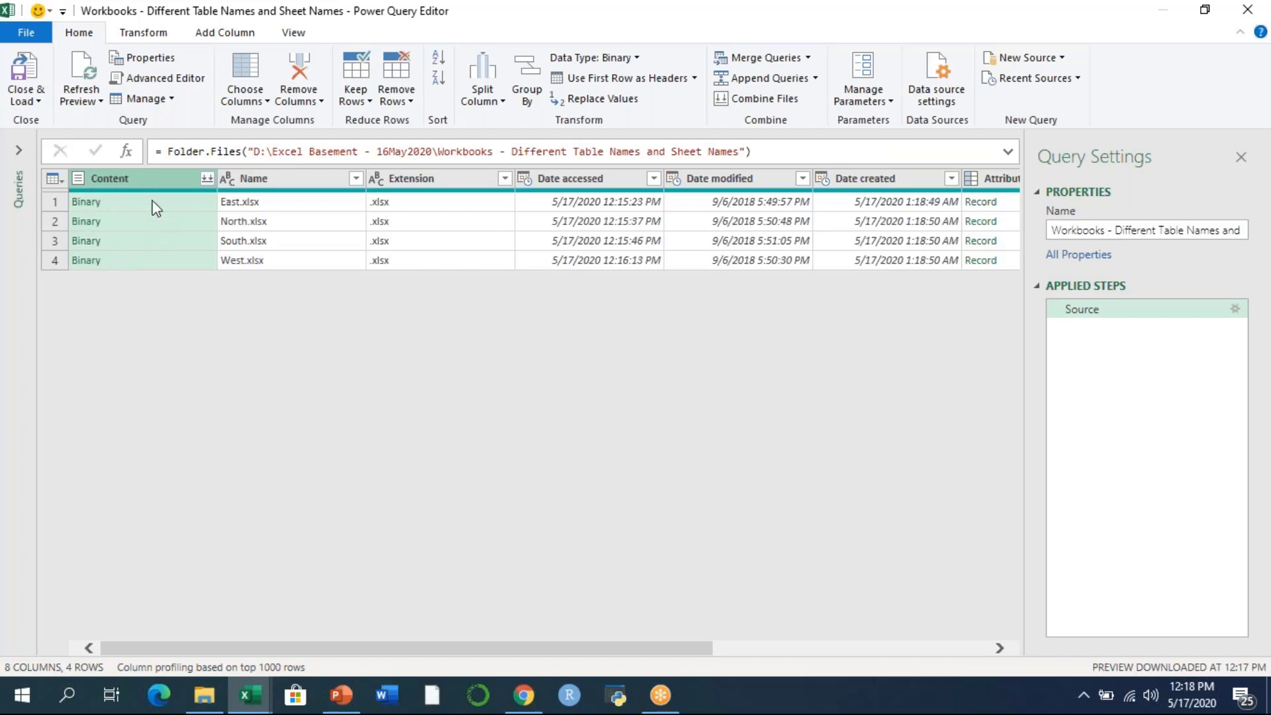
pyautogui.click(285, 185)
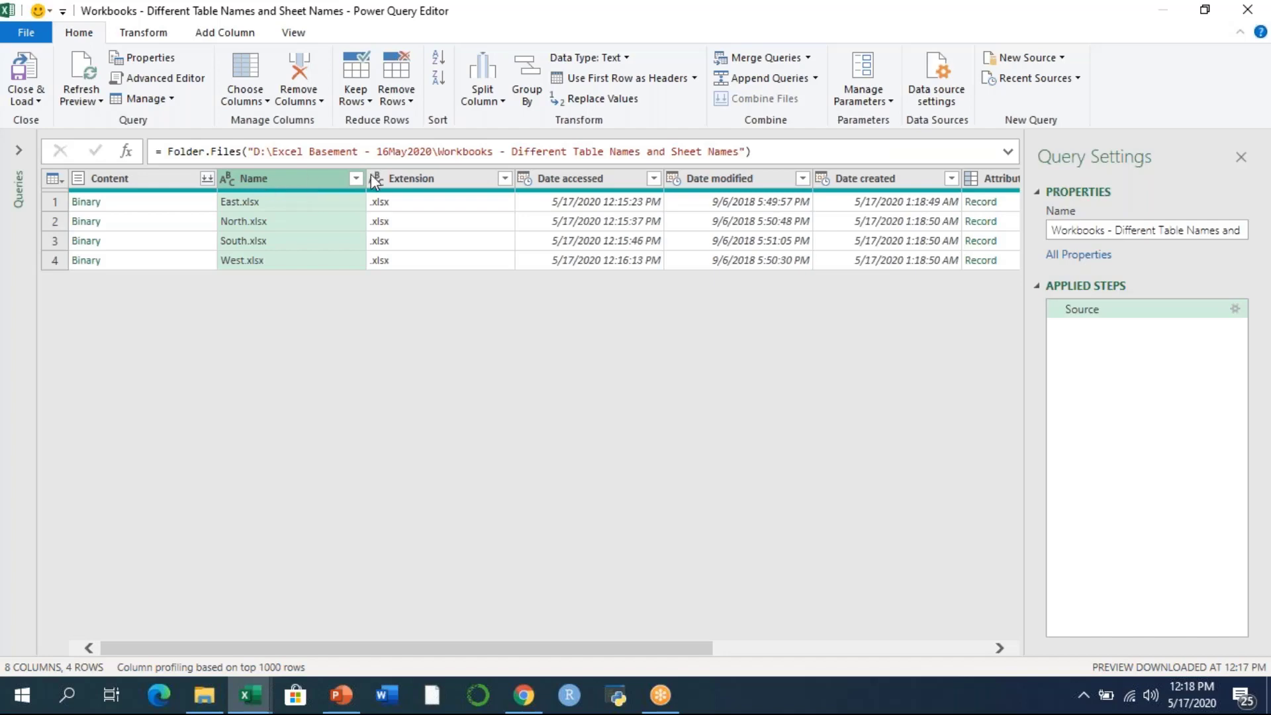
pyautogui.click(432, 173)
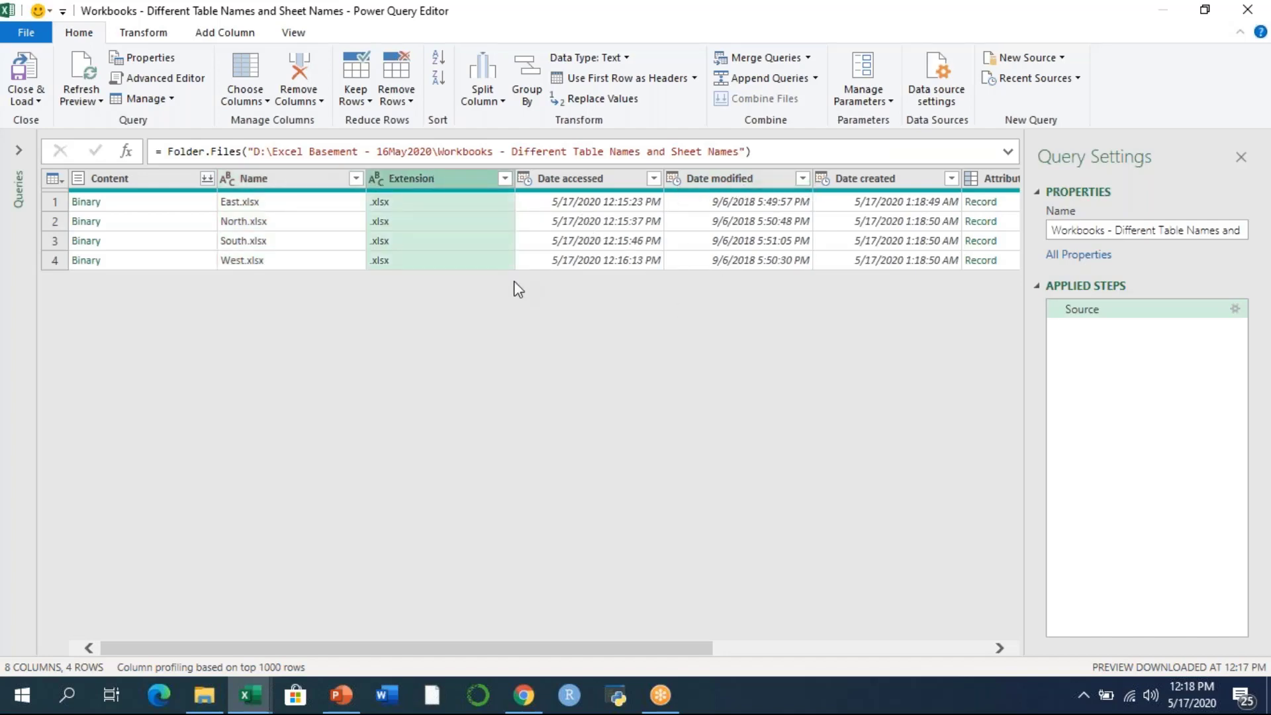
# Step: Remove all columns of the file list except Content and Name
pyautogui.click(156, 180)
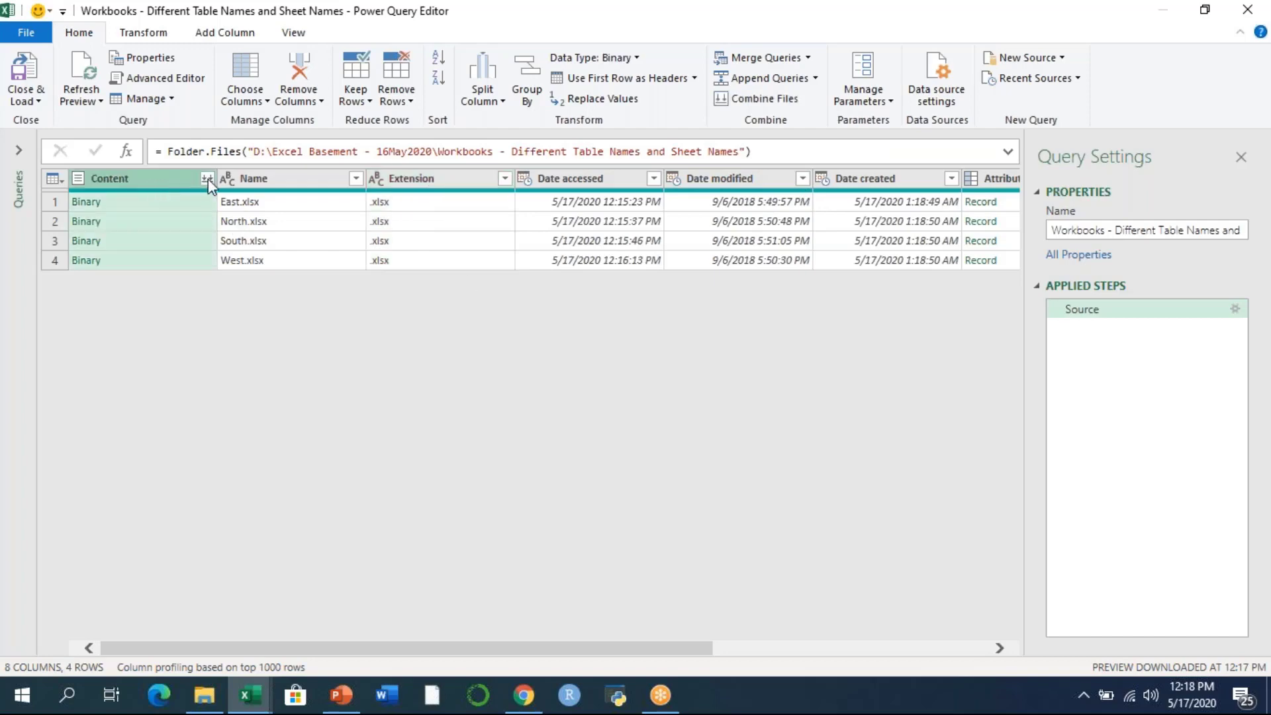
pyautogui.keyDown('ctrl'); pyautogui.click(280, 182); pyautogui.keyUp('ctrl')
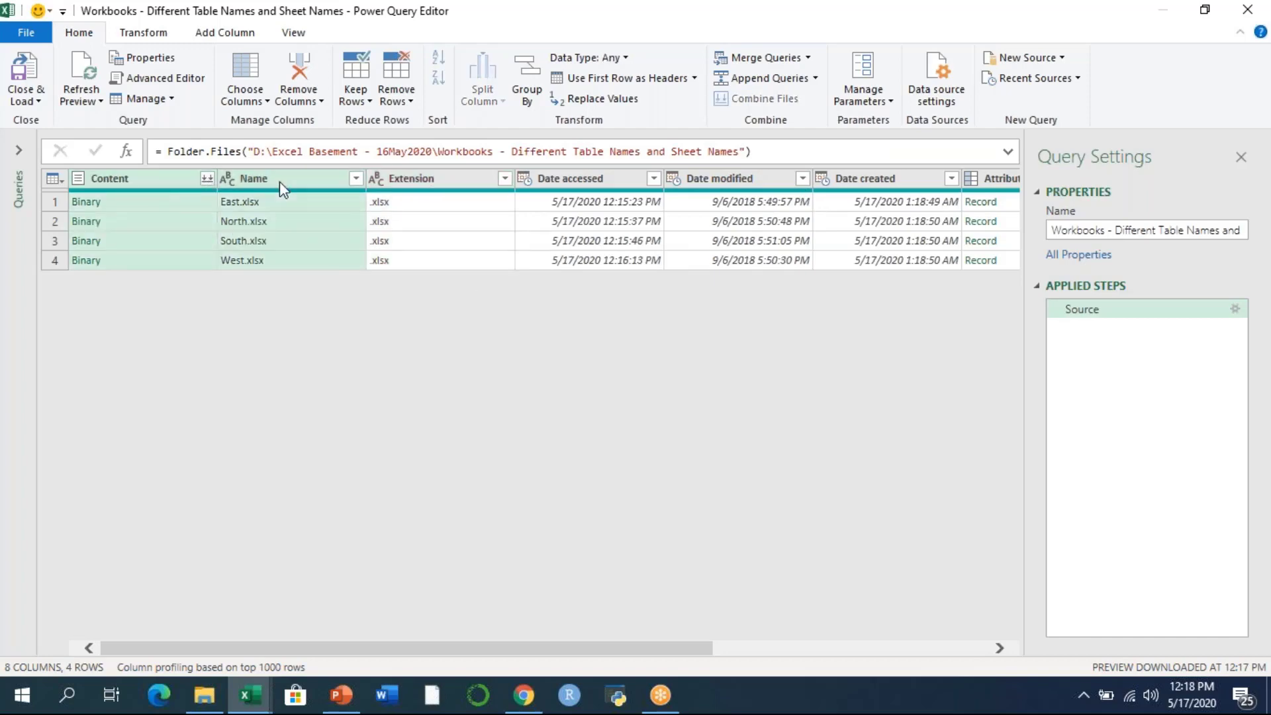
pyautogui.rightClick(279, 181)
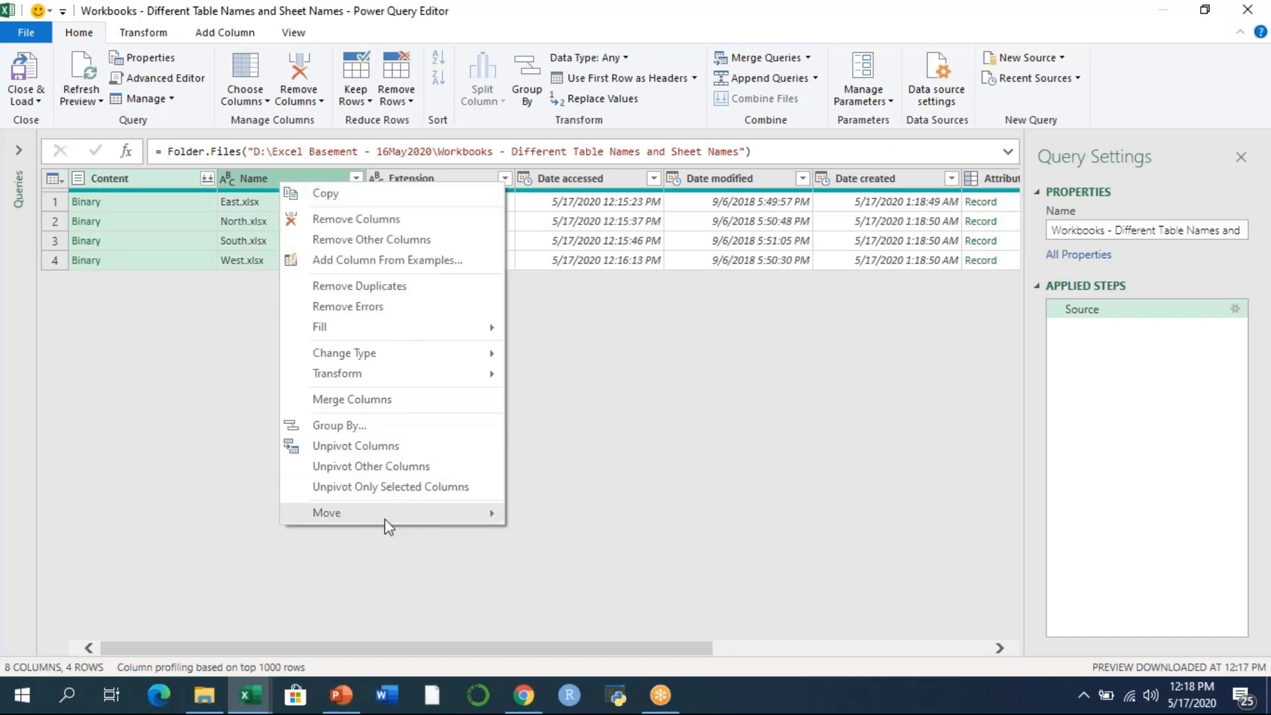
pyautogui.click(350, 242)
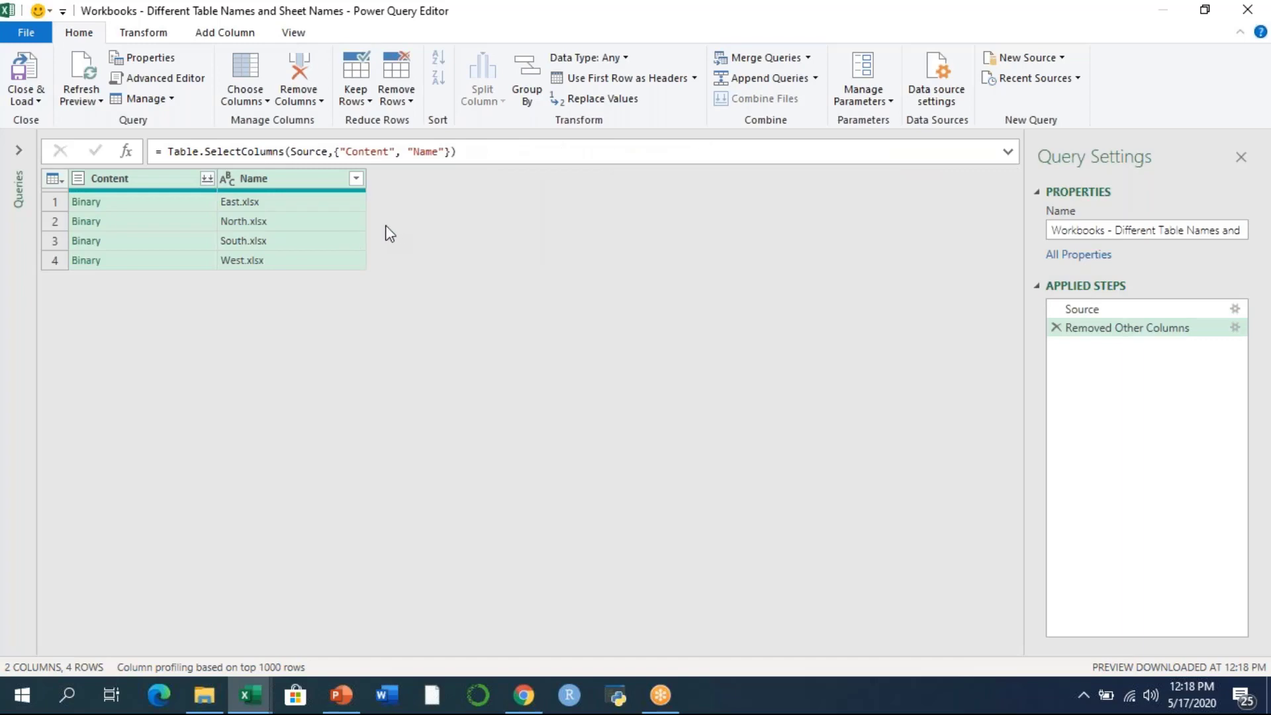
# Step: Look over the two remaining columns and view the query's M code in the Advanced Editor without changing it
pyautogui.click(132, 180)
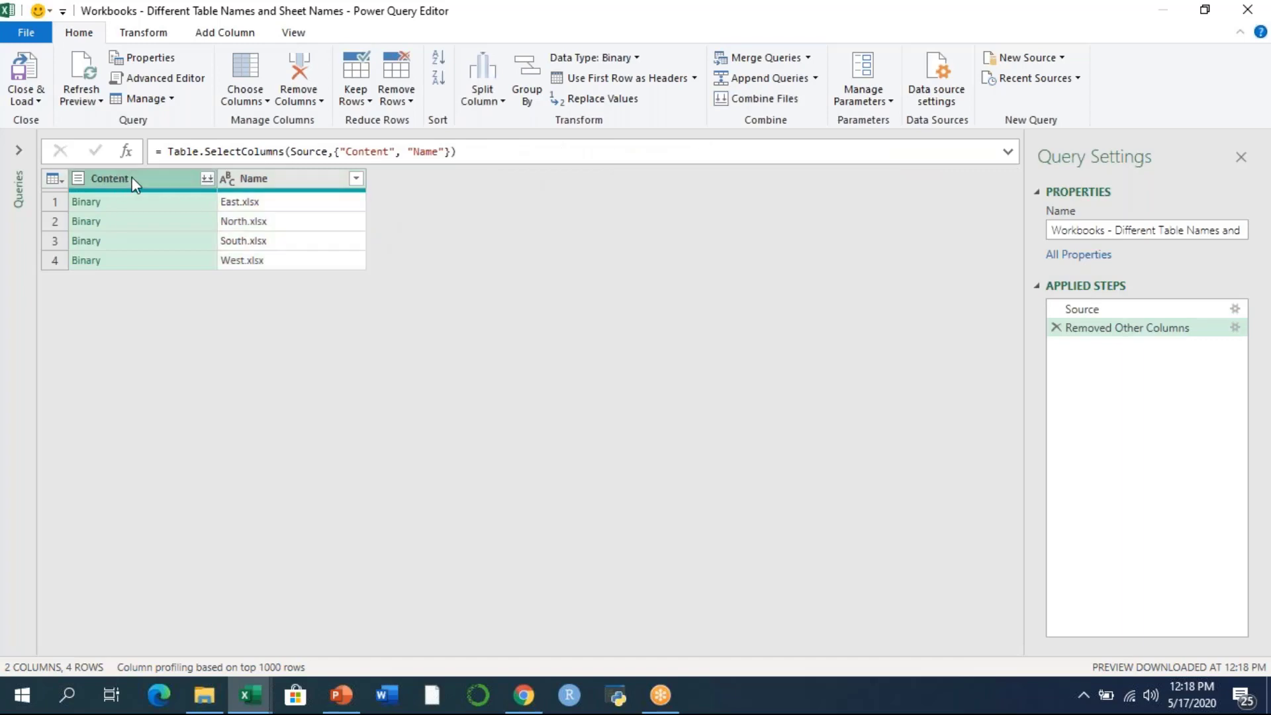
pyautogui.click(276, 182)
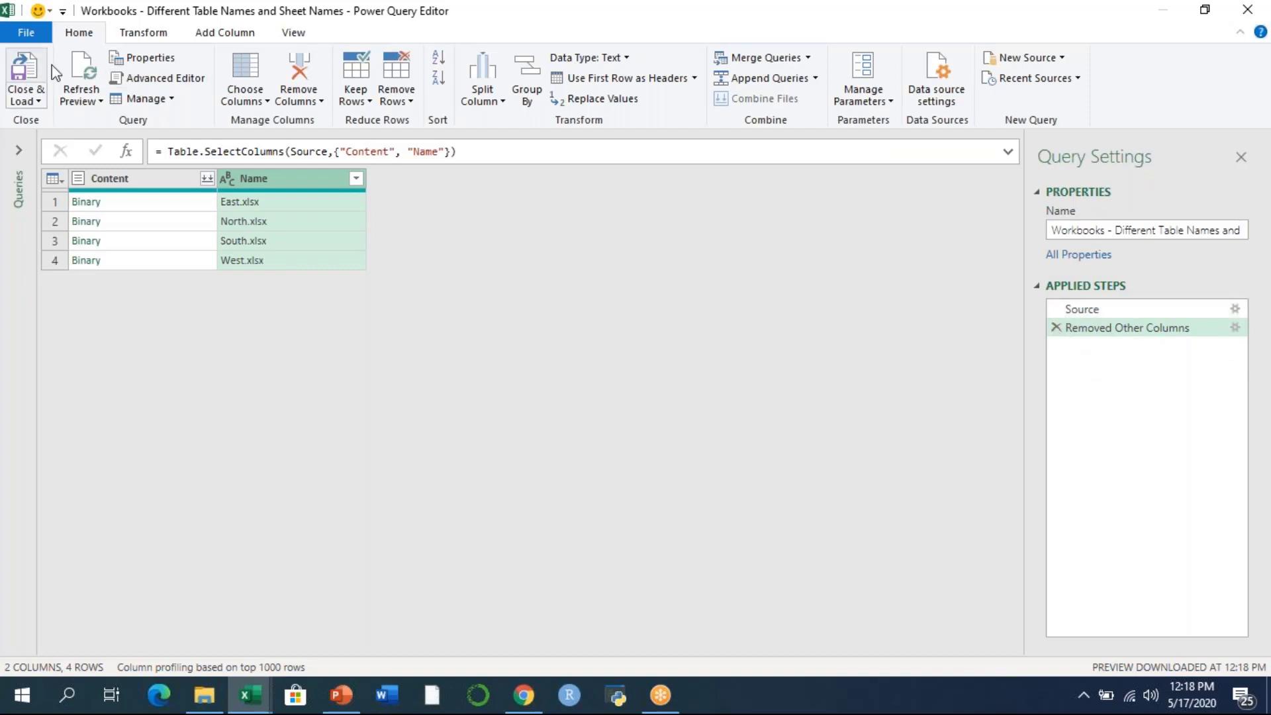
pyautogui.click(154, 78)
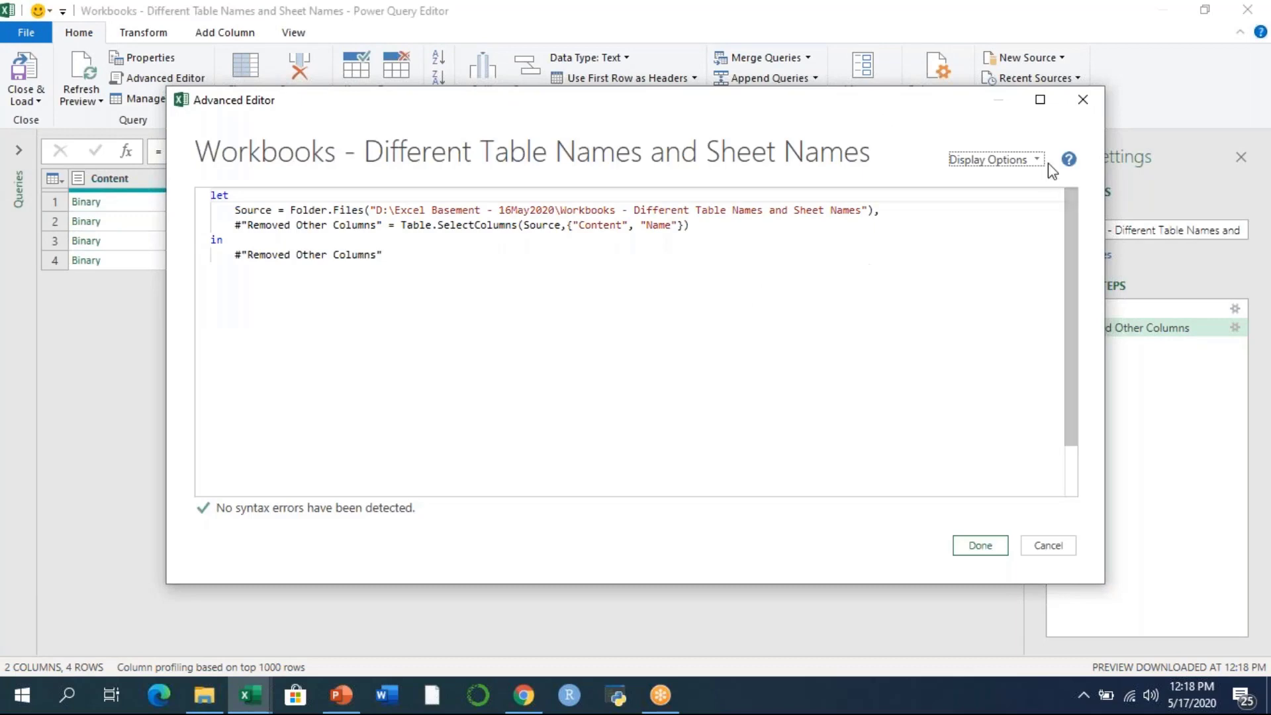
pyautogui.click(1082, 100)
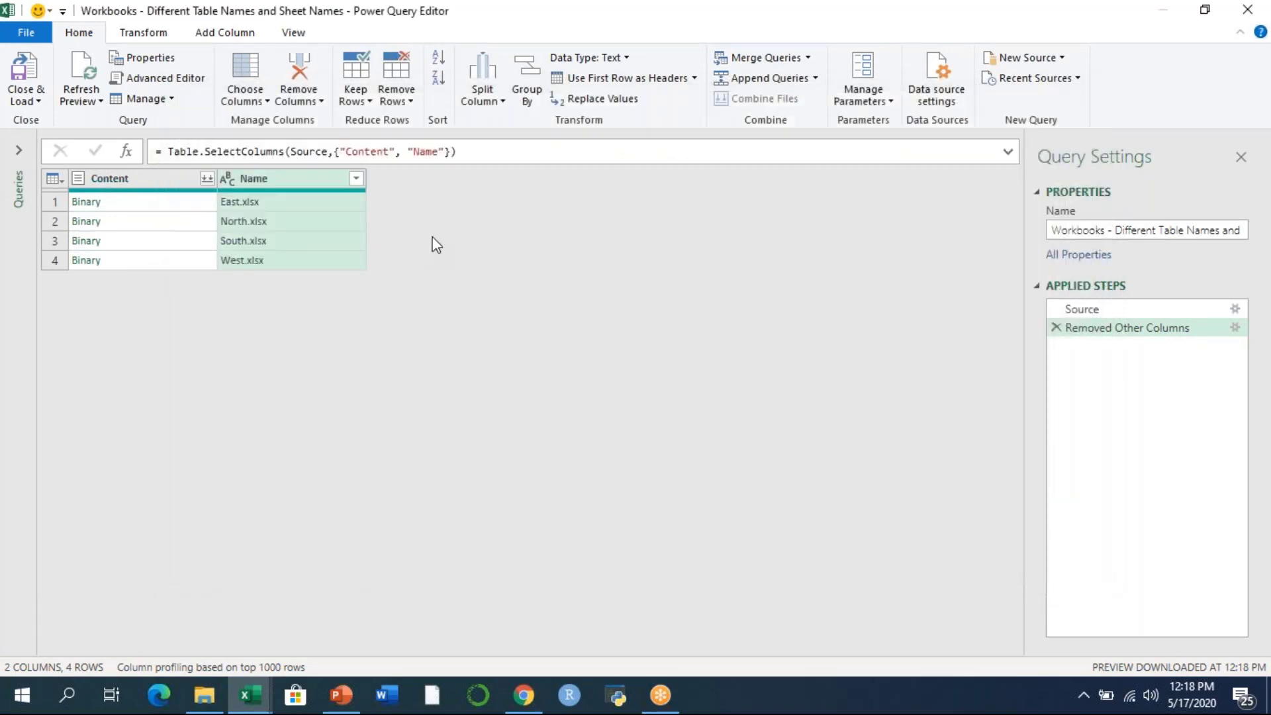
# Step: Start a custom column and name it database
pyautogui.click(212, 41)
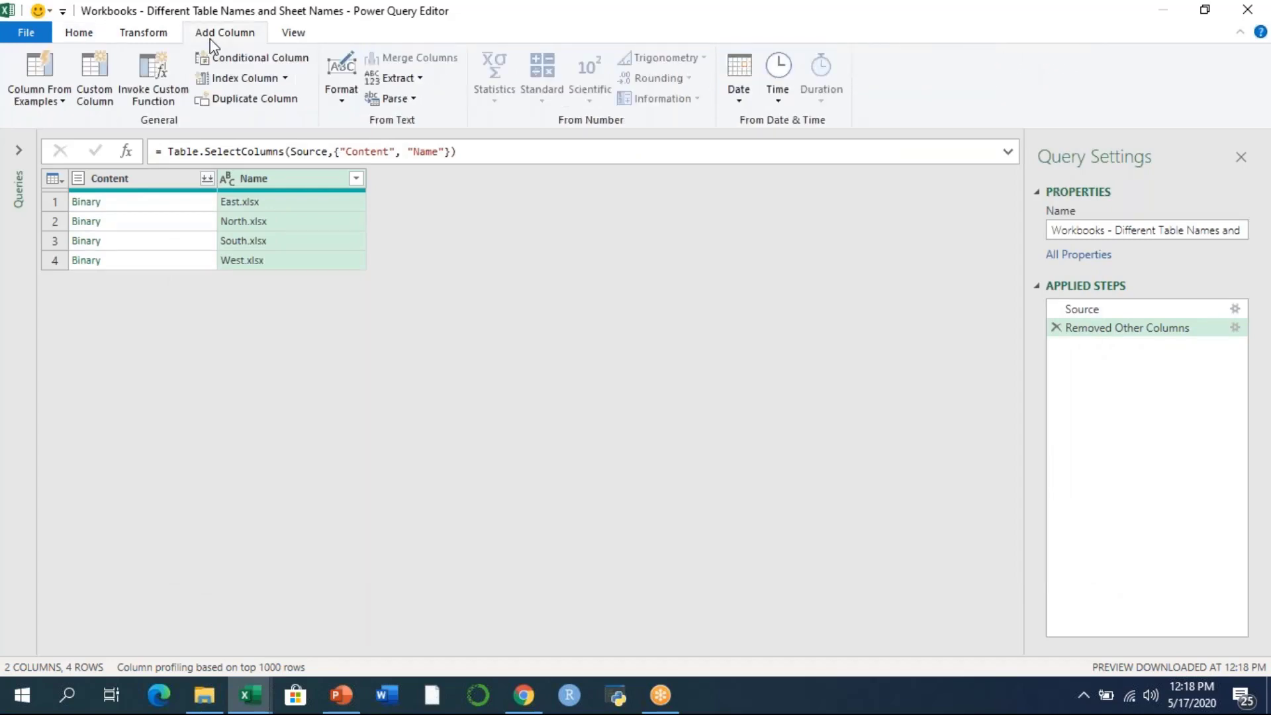
pyautogui.click(95, 94)
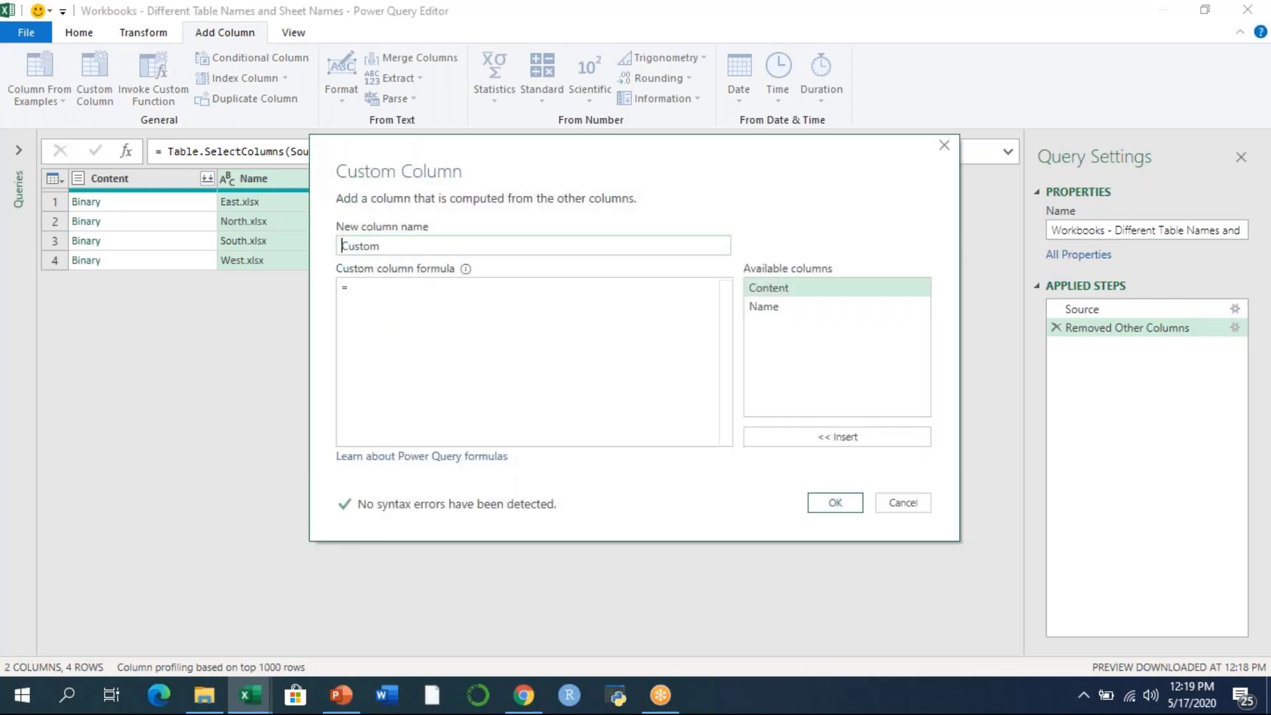
pyautogui.doubleClick(397, 245)
pyautogui.write('database')
# Step: Set the custom column's formula to =Excel.Workbook([Content]) and add the column to the query
pyautogui.click(390, 288)
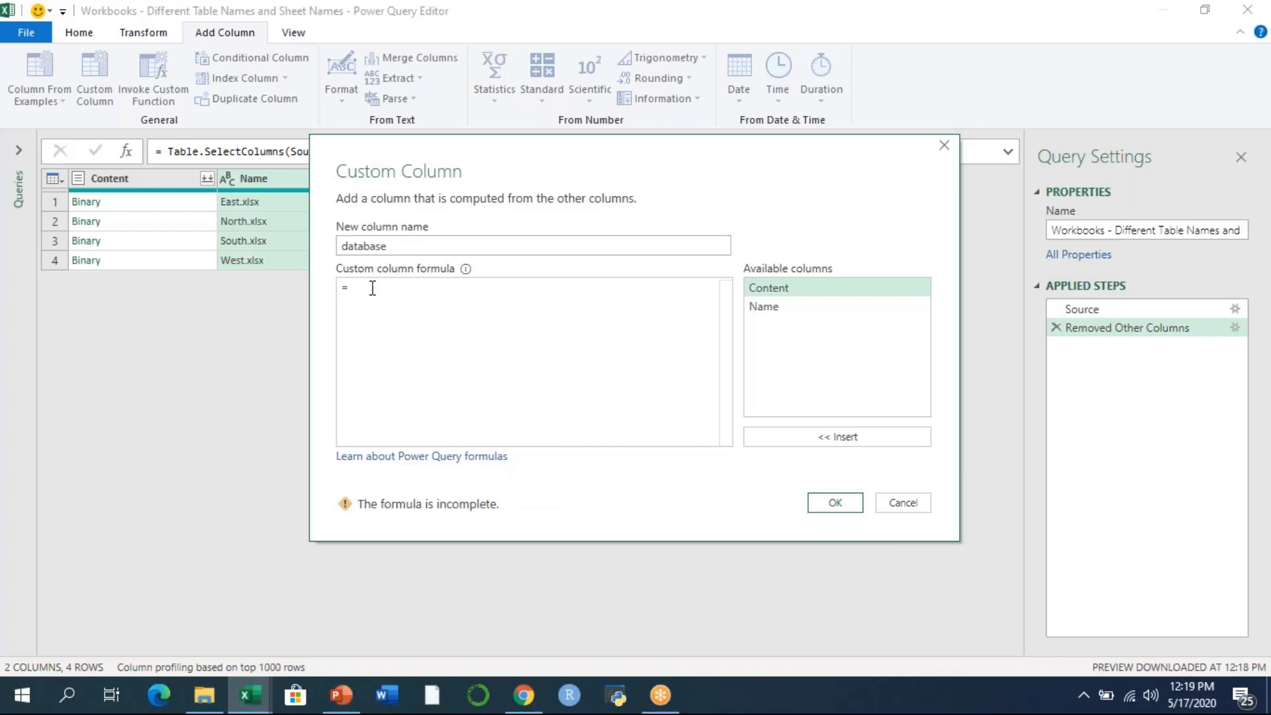
pyautogui.write('Excel')
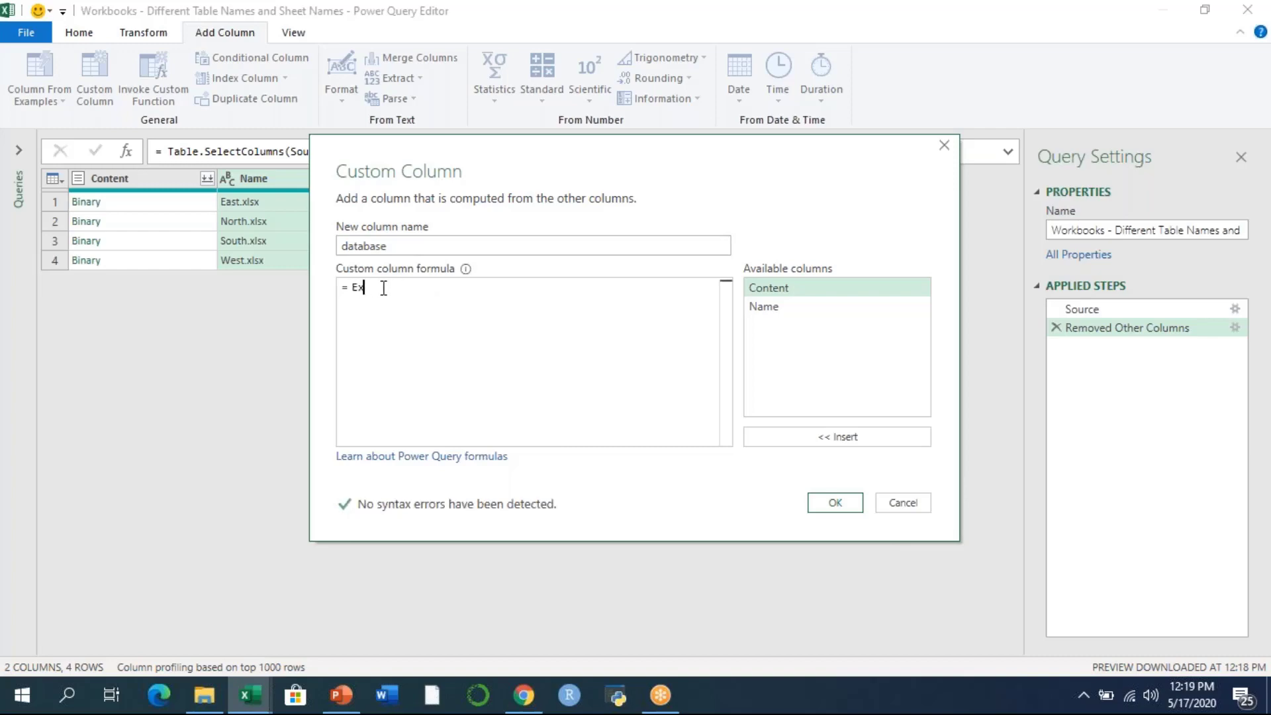
pyautogui.press('Down')
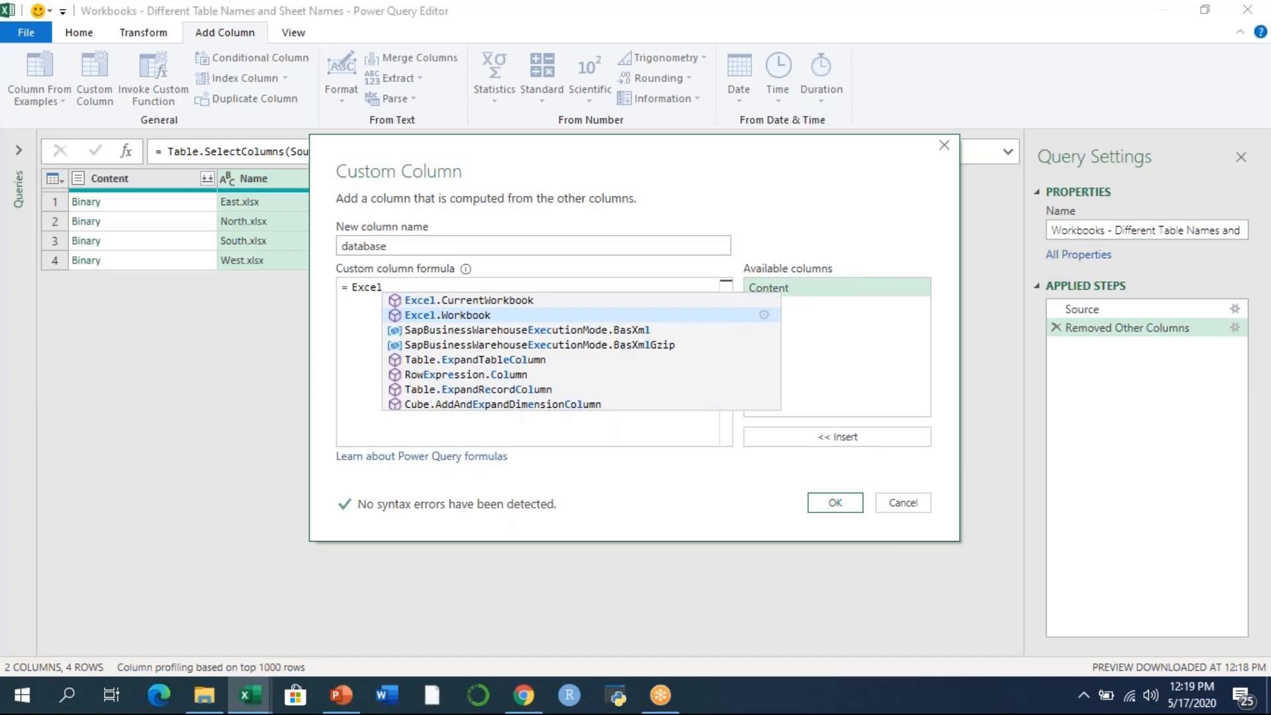
pyautogui.press('Tab')
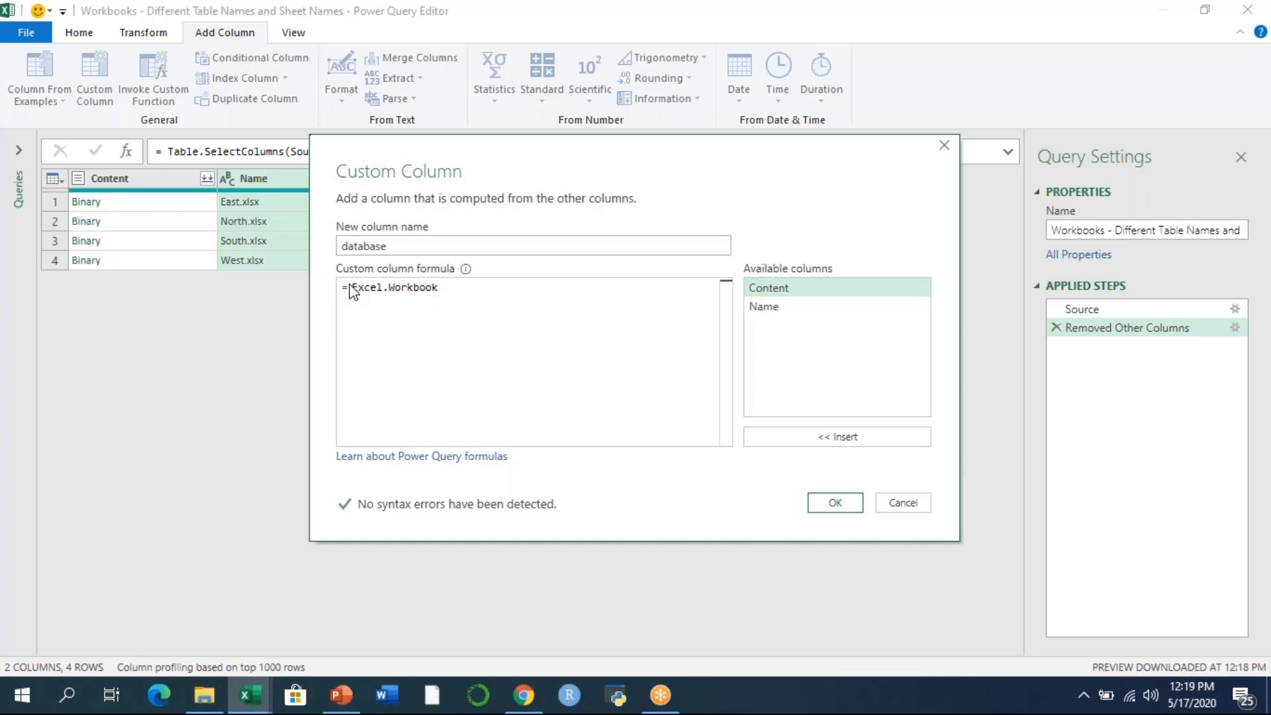
pyautogui.moveTo(352, 286); pyautogui.dragTo(451, 286)
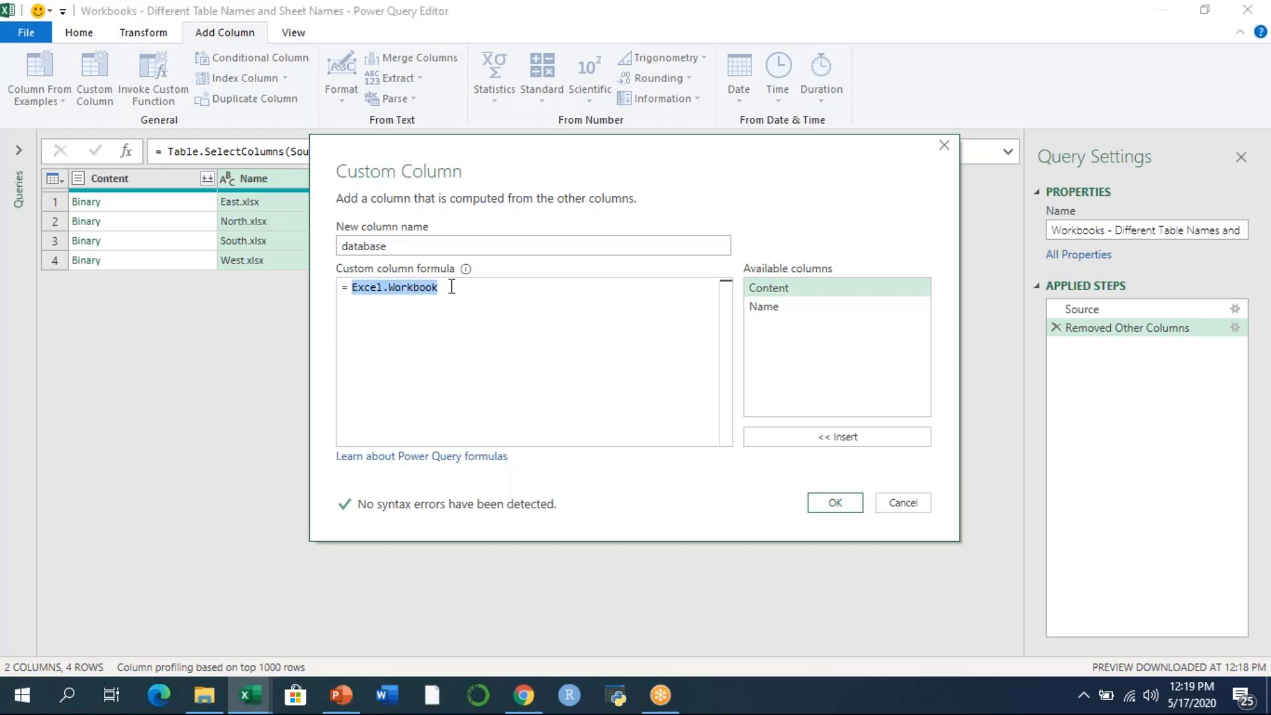
pyautogui.click(482, 292)
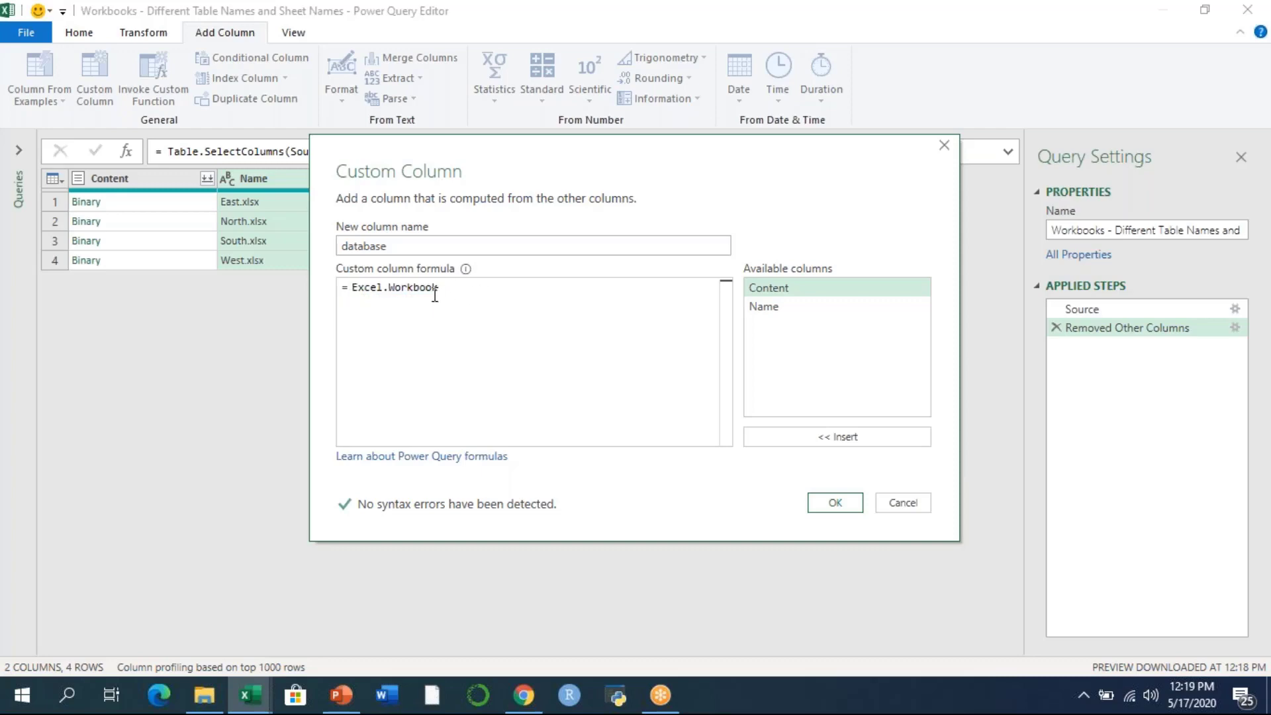
pyautogui.moveTo(350, 287); pyautogui.dragTo(453, 287)
pyautogui.click(453, 287)
pyautogui.write('(')
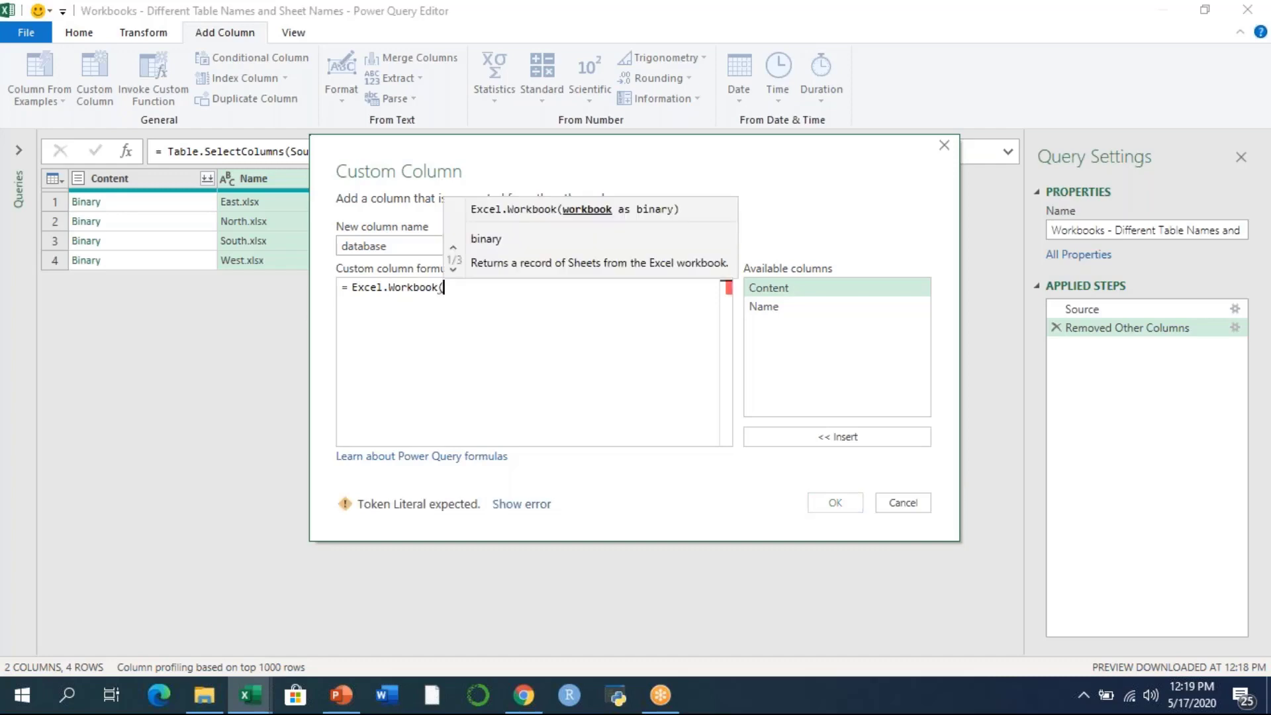
pyautogui.doubleClick(786, 291)
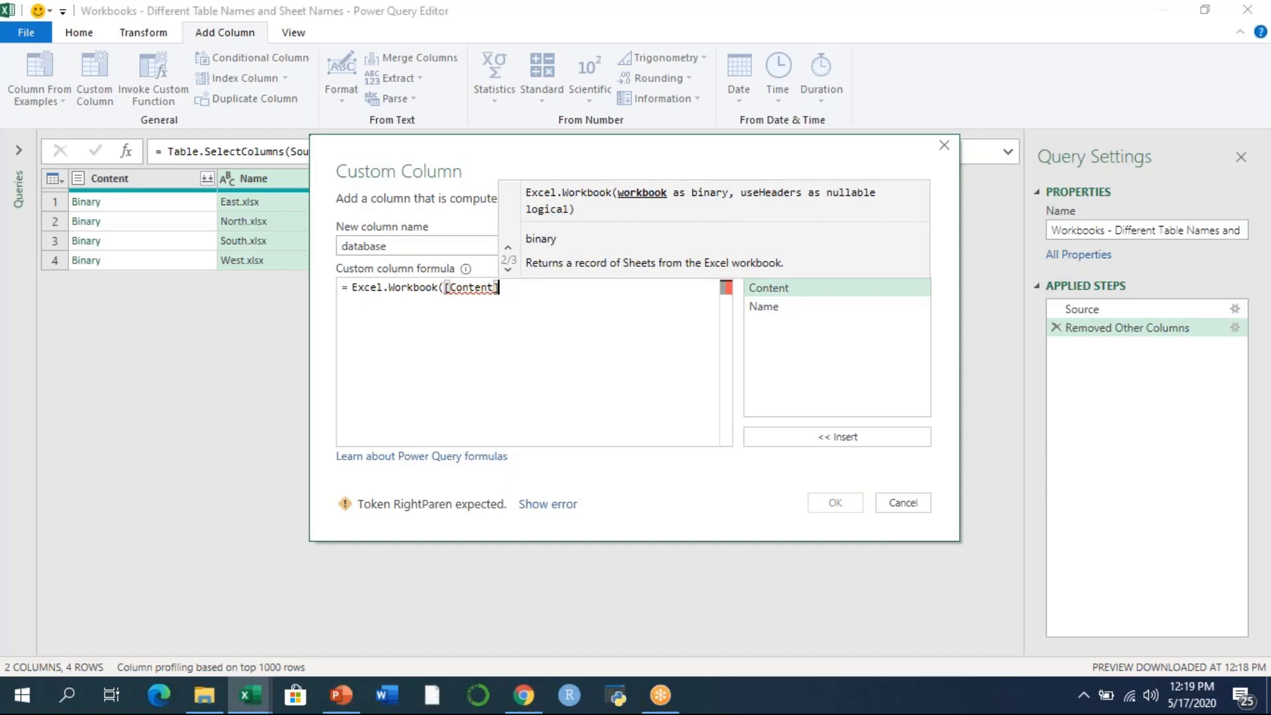
pyautogui.write(')')
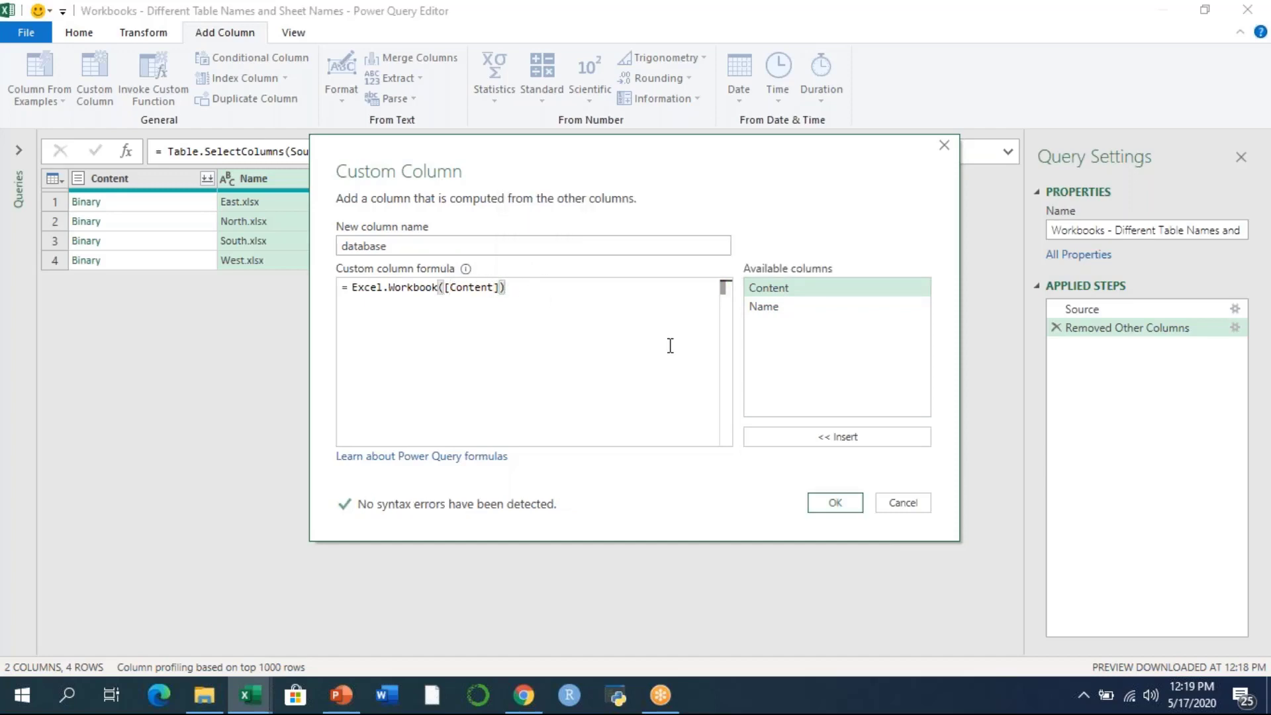
pyautogui.click(834, 502)
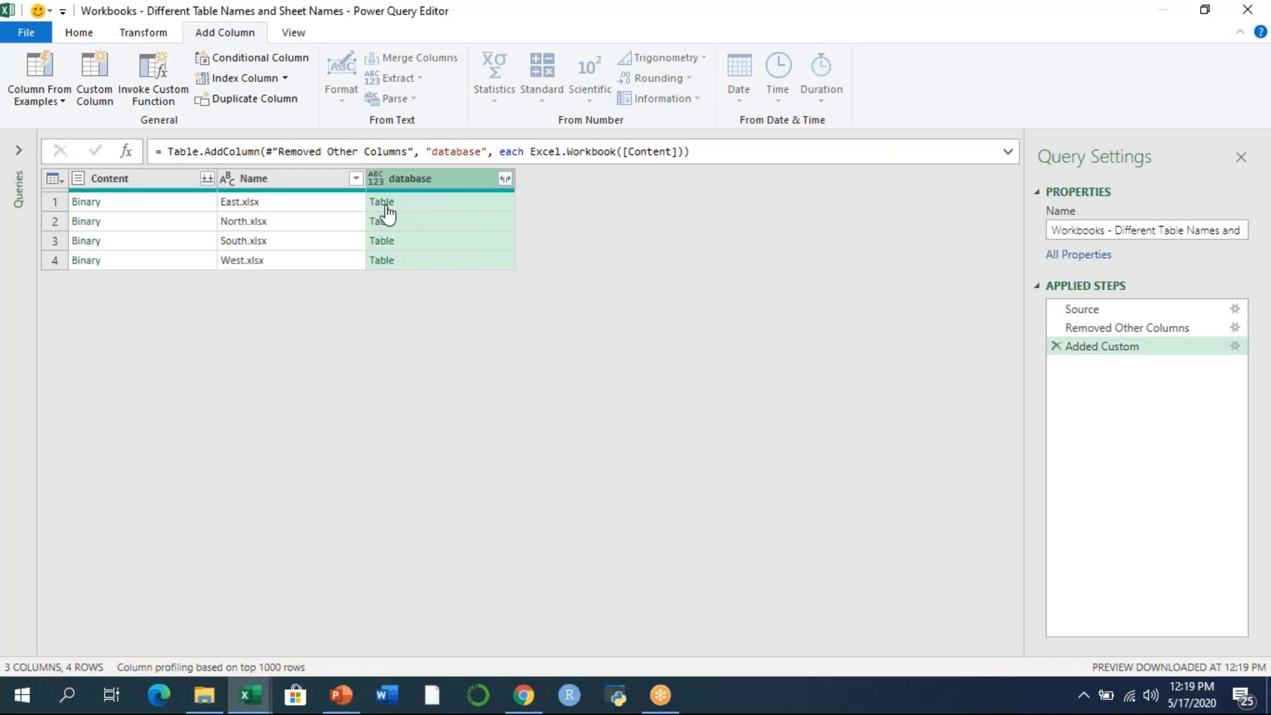
# Step: Expand the database column into Name, Data, Item, Kind and Hidden without using the original column name as prefix
pyautogui.click(233, 222)
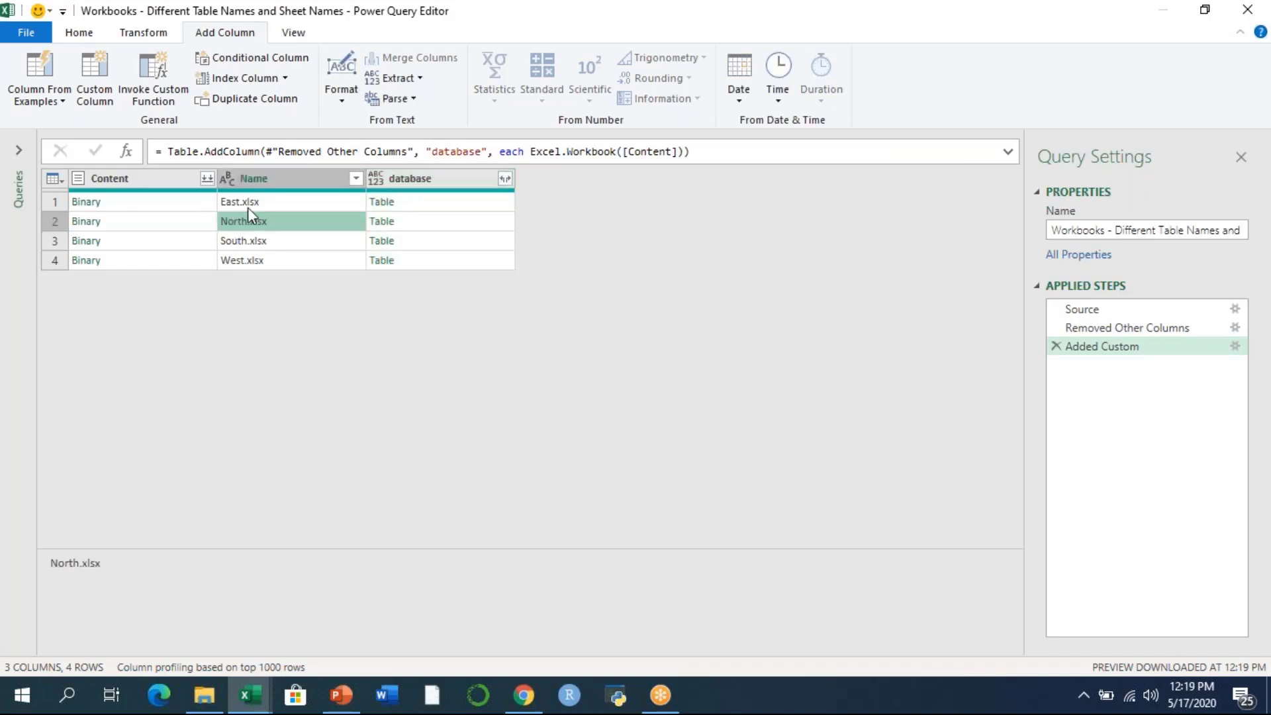
pyautogui.click(249, 205)
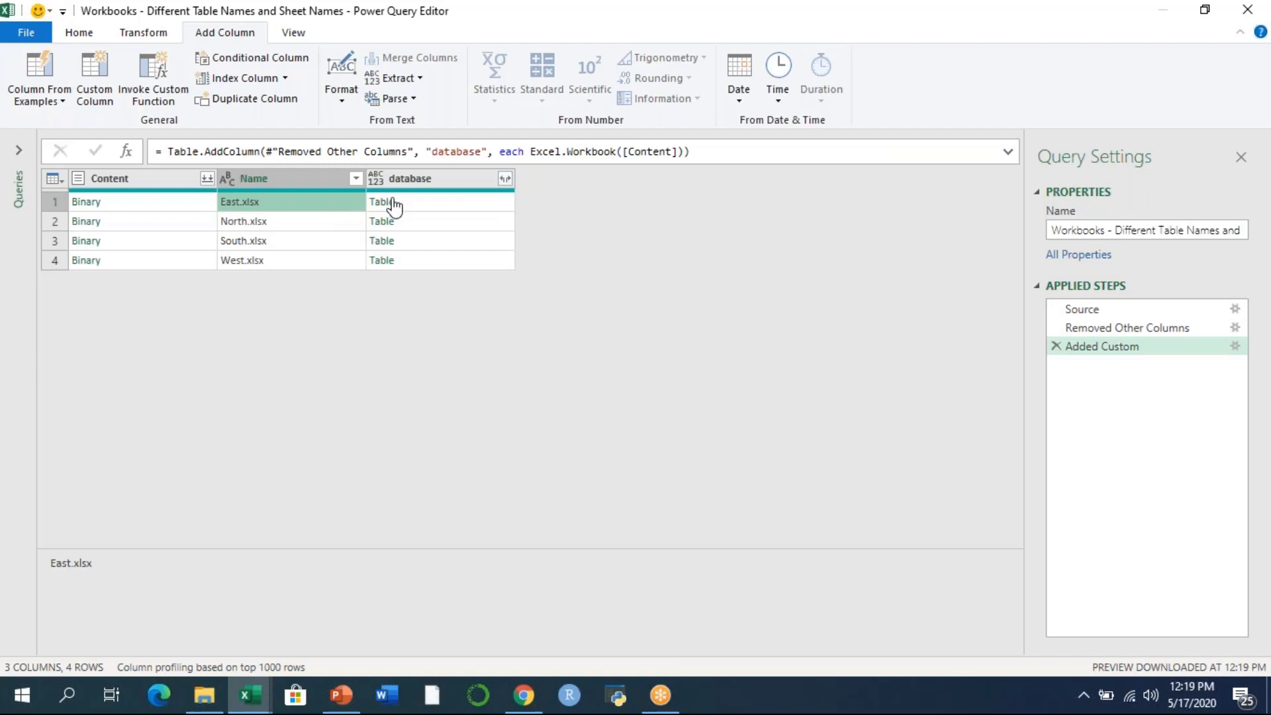
pyautogui.click(505, 178)
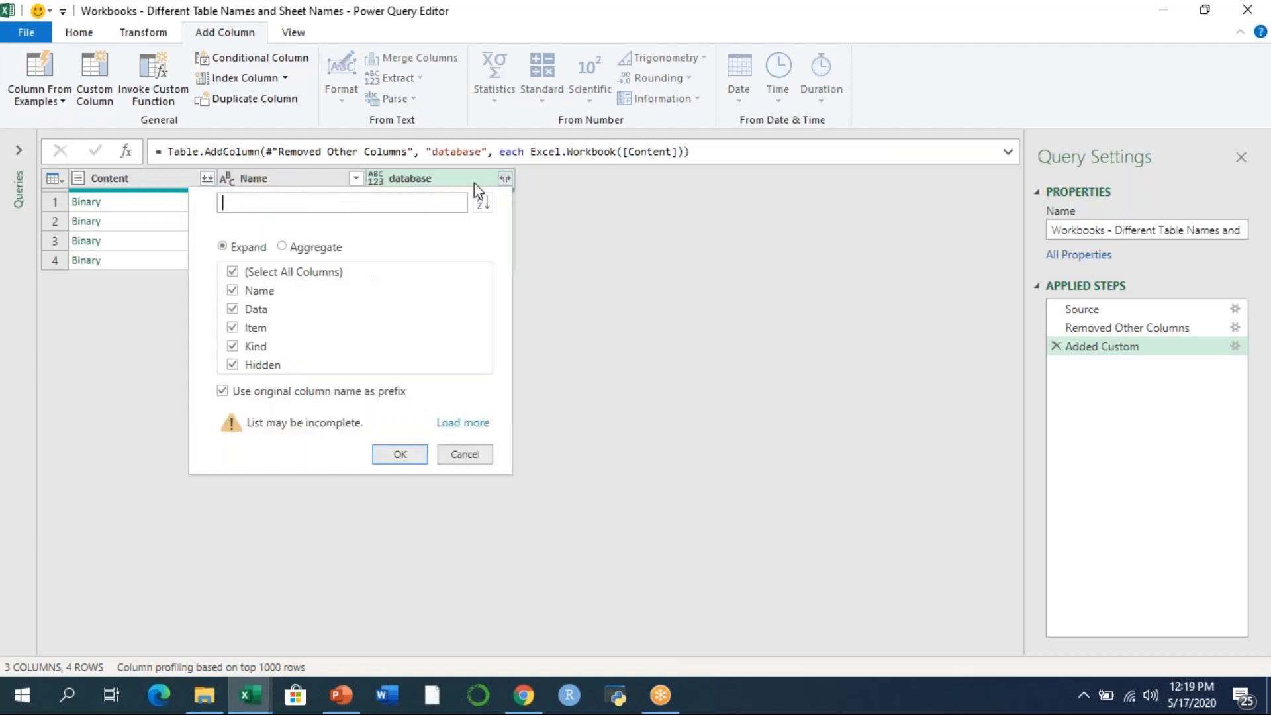
pyautogui.click(222, 390)
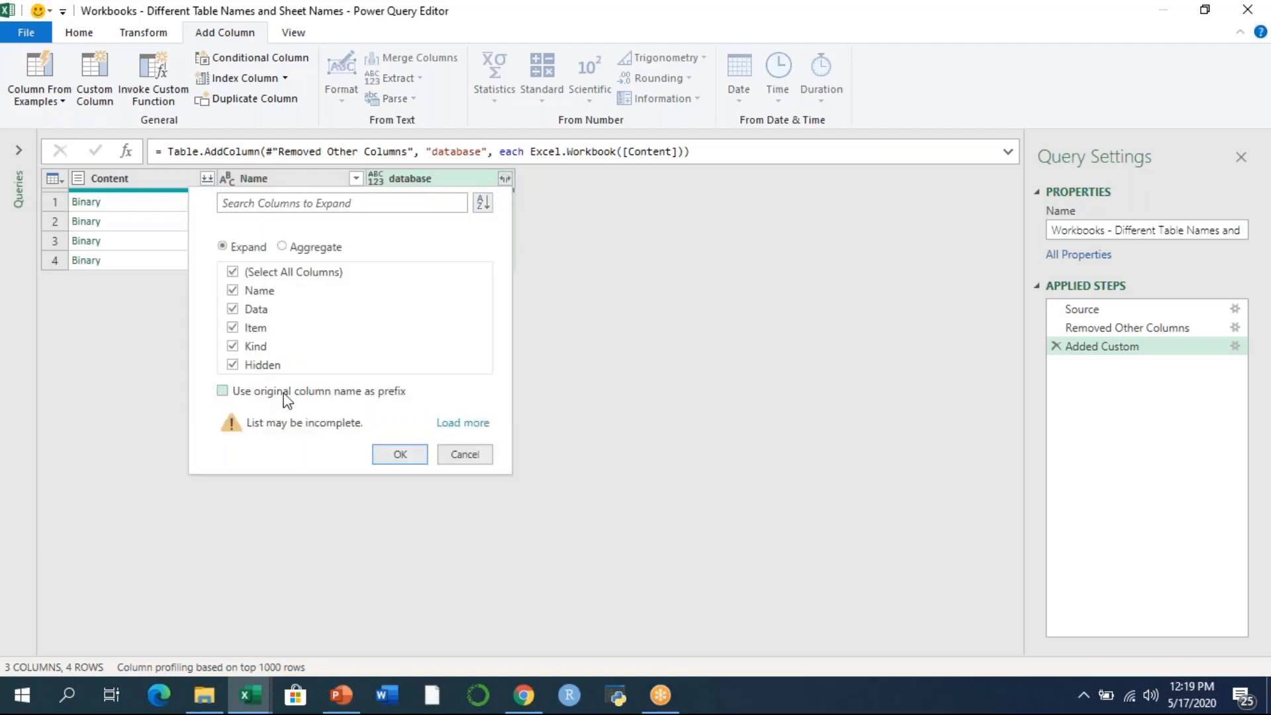
pyautogui.click(398, 455)
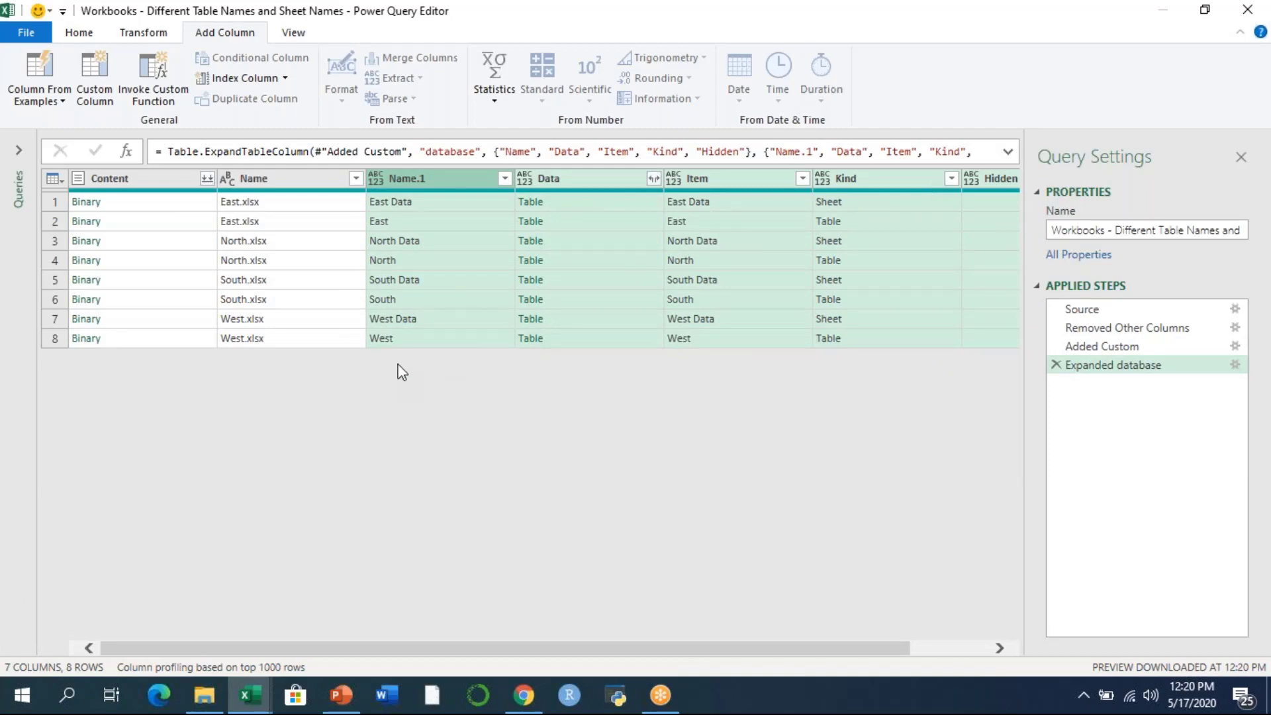
# Step: Filter the Kind column to exclude Sheet rows and keep only Table rows, and check the file names
pyautogui.click(266, 203)
pyautogui.click(262, 219)
pyautogui.click(258, 265)
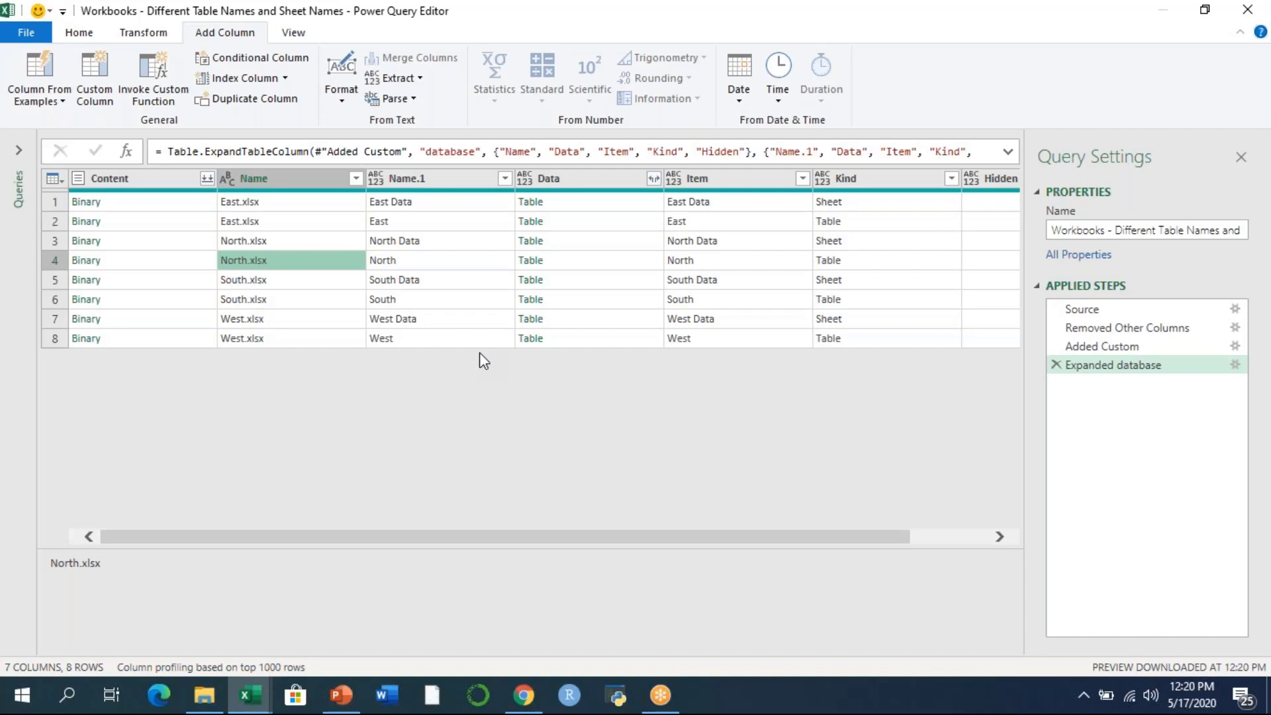
pyautogui.click(919, 183)
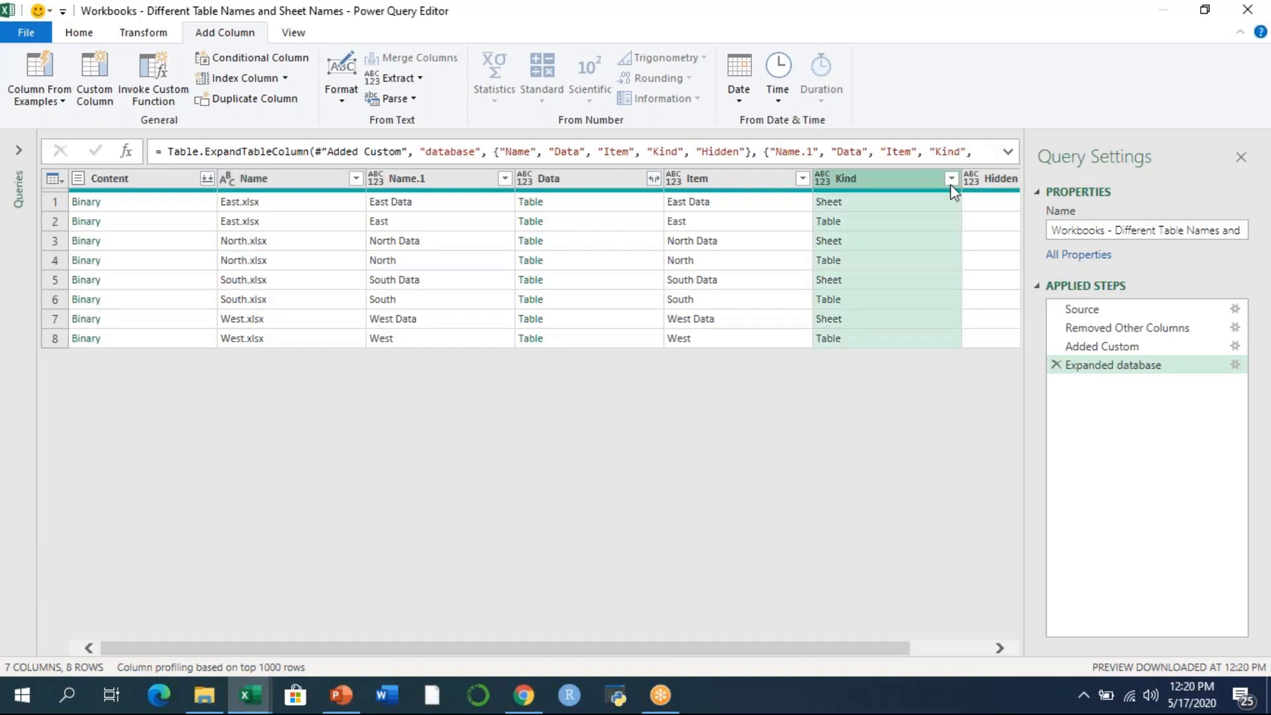
pyautogui.click(951, 178)
pyautogui.click(689, 391)
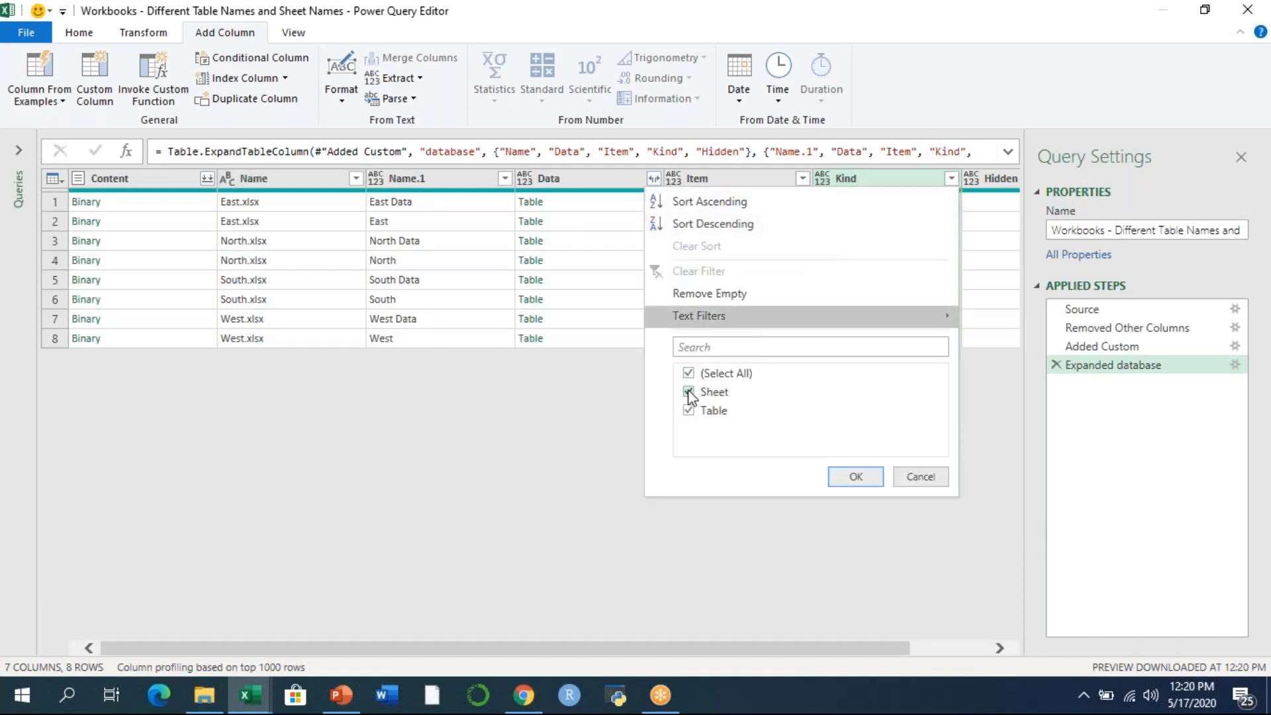
pyautogui.click(845, 477)
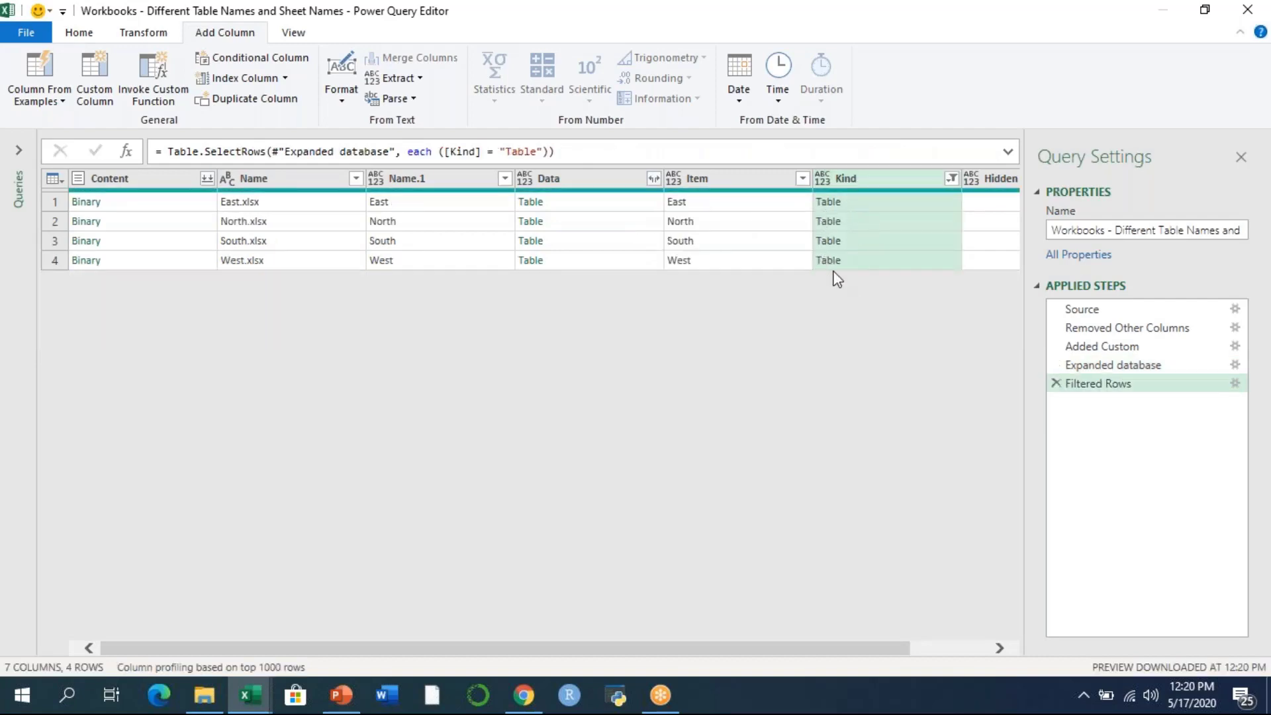
pyautogui.click(241, 205)
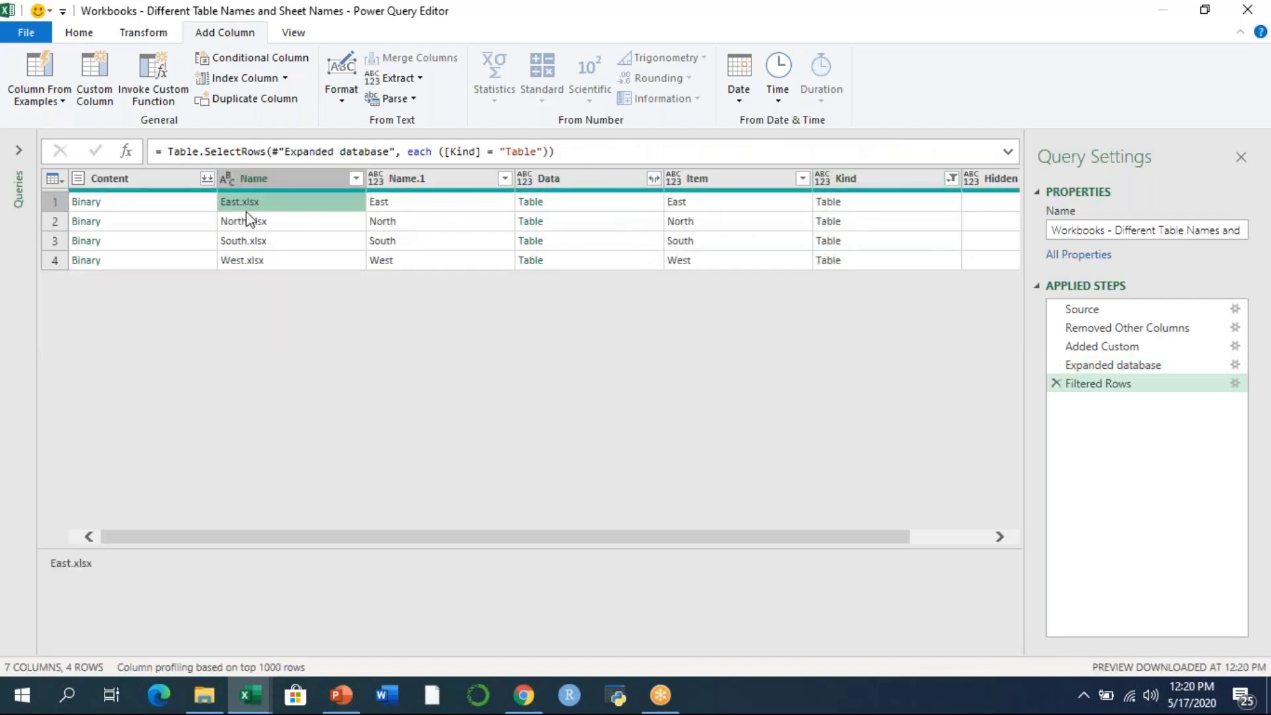
# Step: Review the workbook file names and the Kind values of the filtered rows
pyautogui.click(249, 220)
pyautogui.click(263, 247)
pyautogui.click(265, 260)
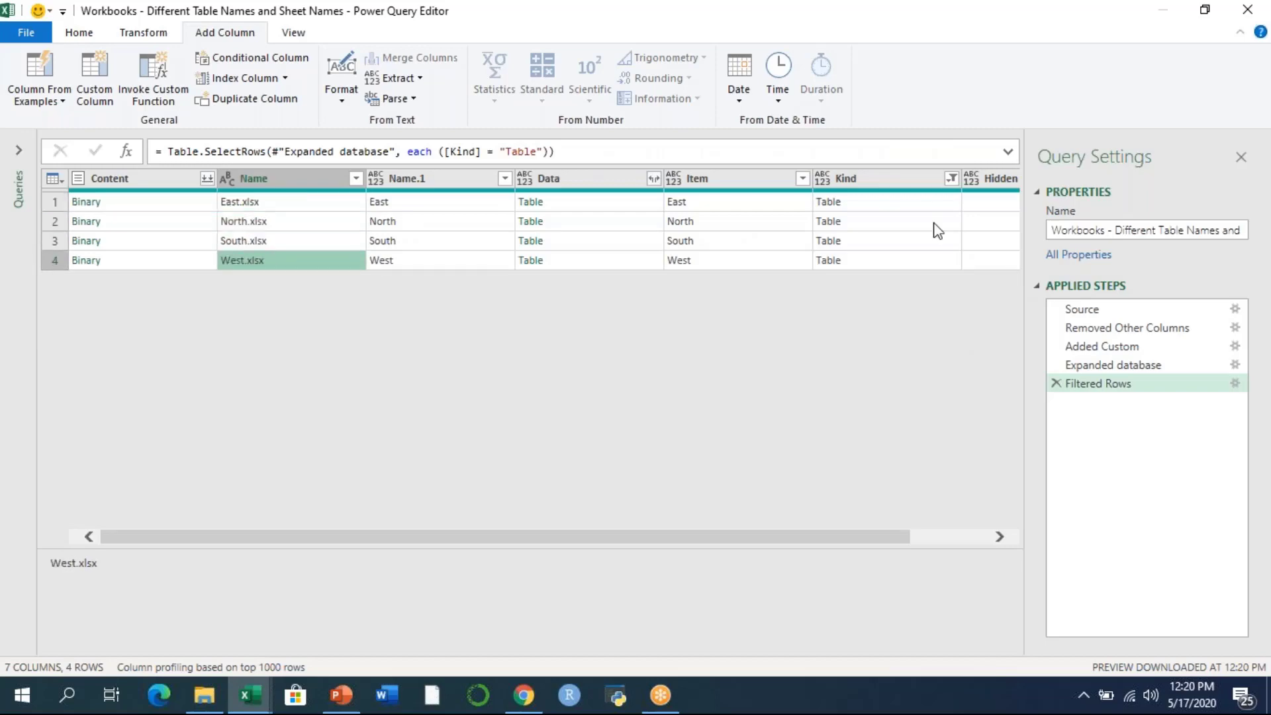
pyautogui.click(885, 204)
pyautogui.click(878, 219)
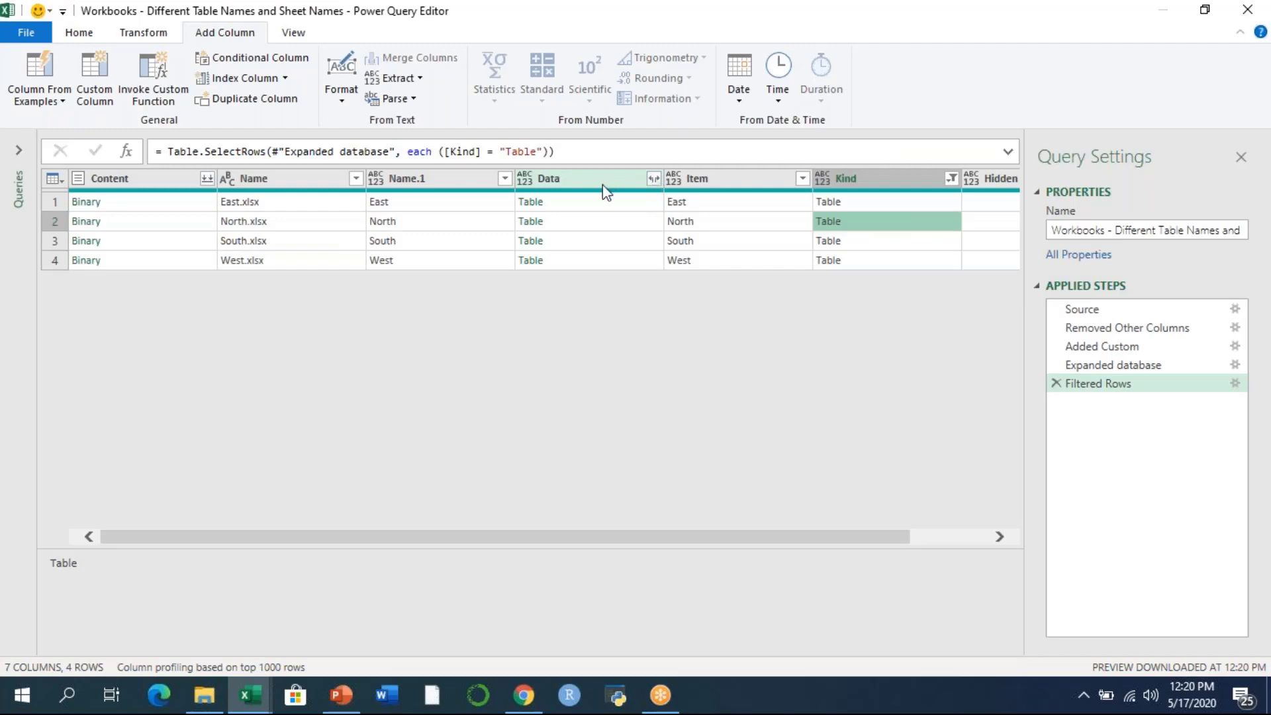
# Step: Expand the Data column into Store ID, Q1, Q2, Q3 and Q4 without the original column name as prefix, and look through the rows
pyautogui.click(569, 179)
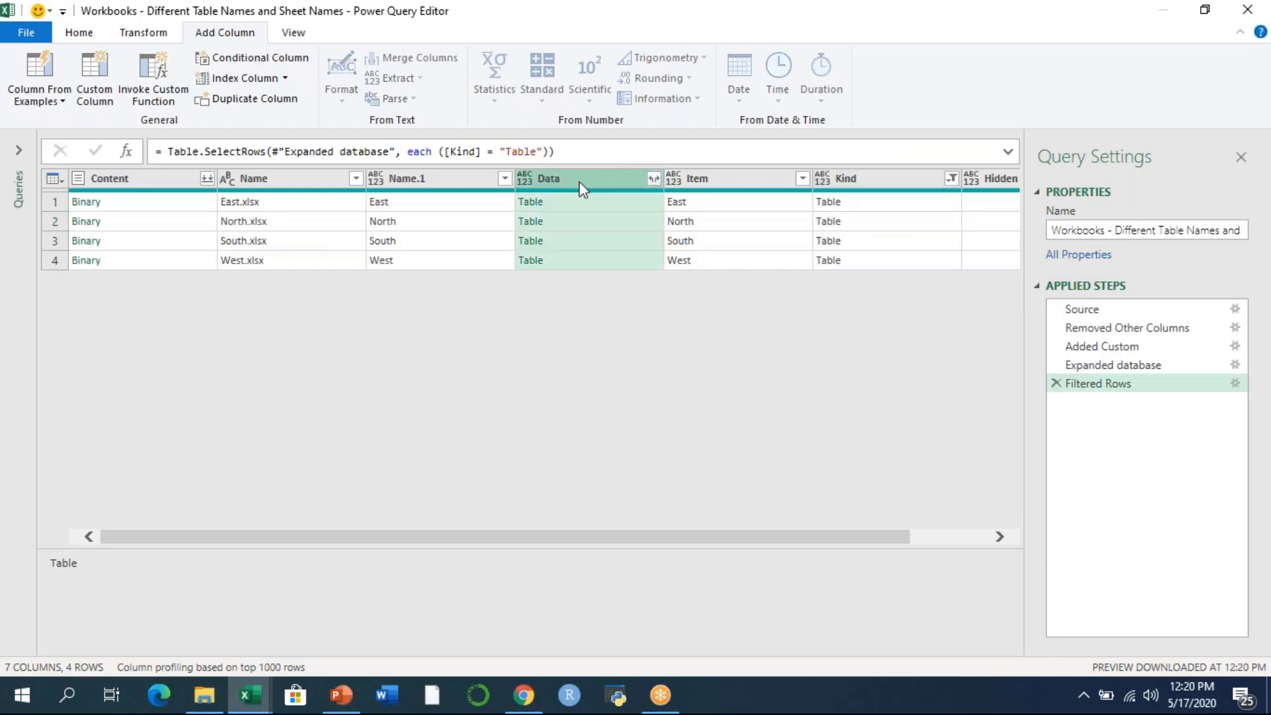
pyautogui.click(653, 179)
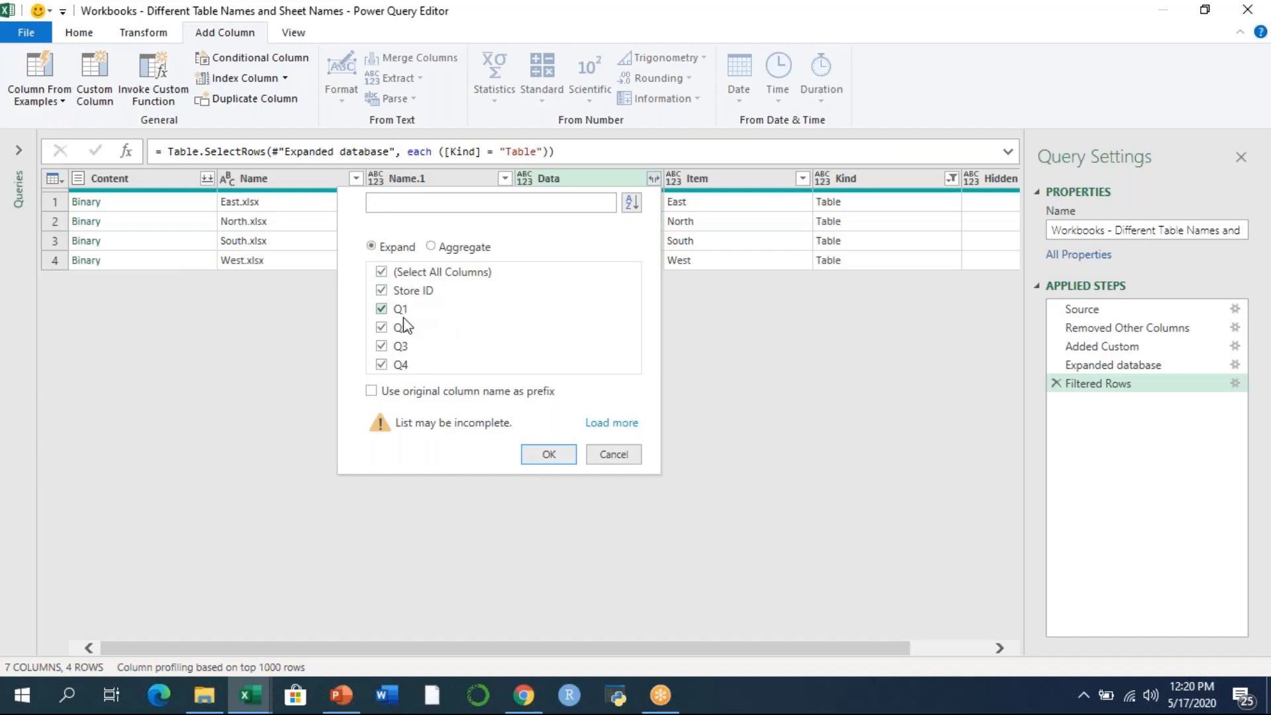
pyautogui.click(539, 454)
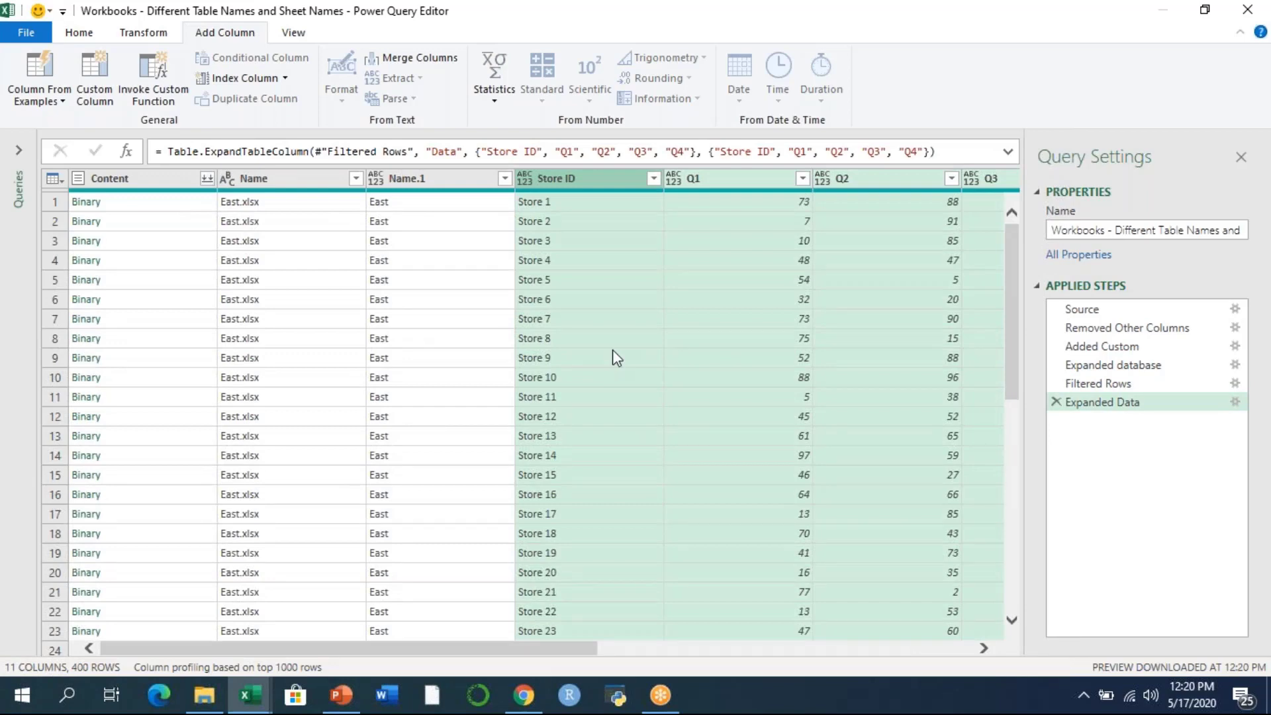
pyautogui.moveTo(1007, 232)
pyautogui.mouseDown()
pyautogui.moveTo(1041, 515)
pyautogui.moveTo(1002, 225)
pyautogui.mouseUp()
# Step: Remove the Content, Kind and Hidden columns from the query
pyautogui.rightClick(144, 185)
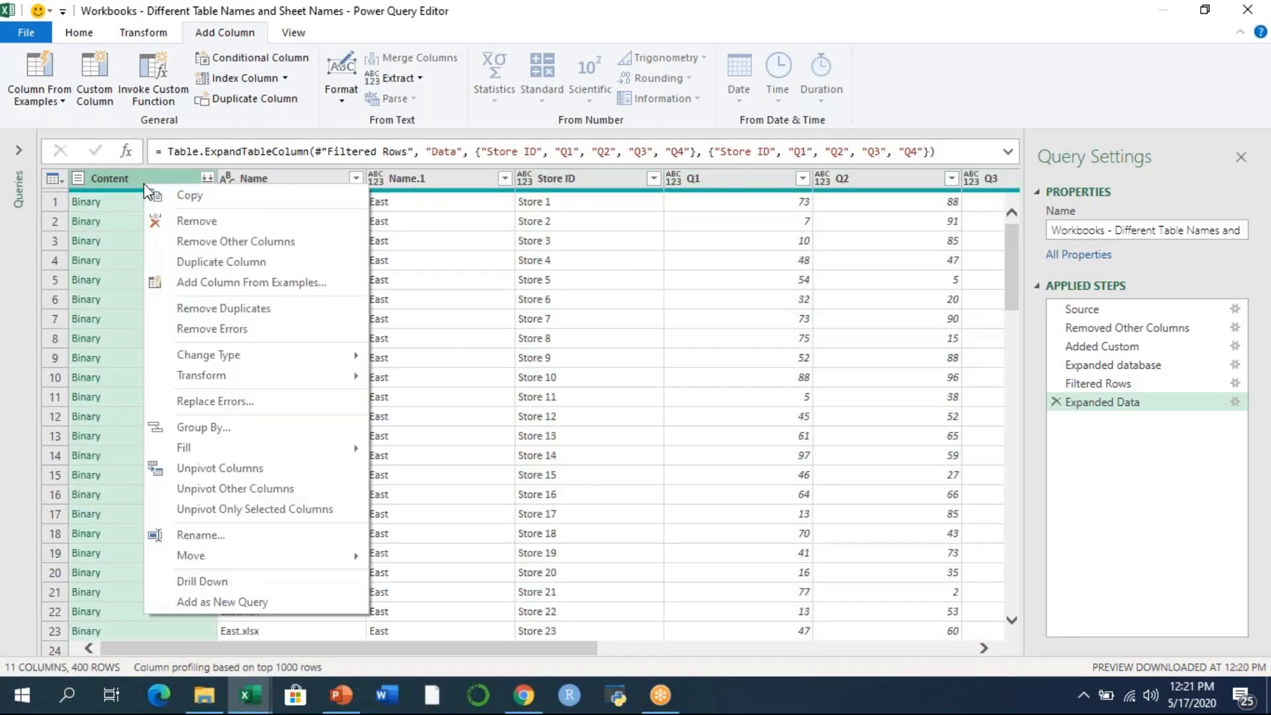
pyautogui.click(192, 221)
pyautogui.moveTo(577, 653); pyautogui.dragTo(903, 649)
pyautogui.click(804, 185)
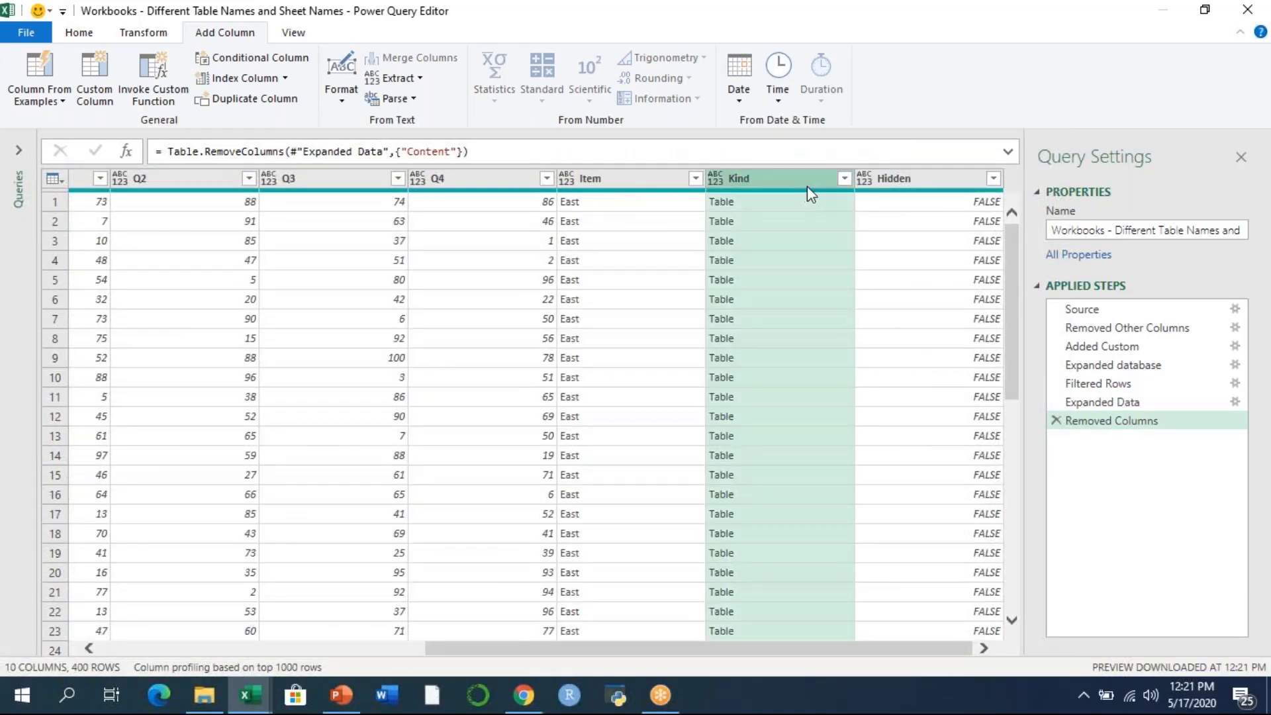
pyautogui.keyDown('shift'); pyautogui.click(933, 185); pyautogui.keyUp('shift')
pyautogui.rightClick(932, 184)
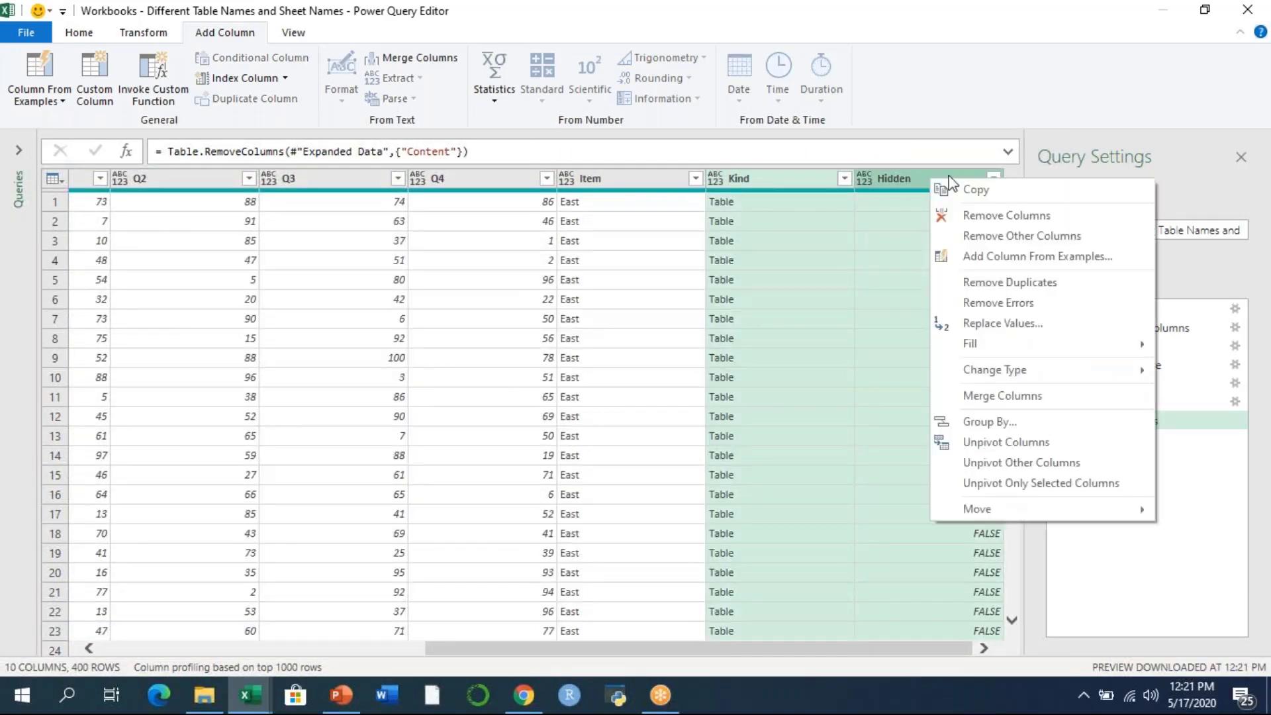
pyautogui.click(996, 210)
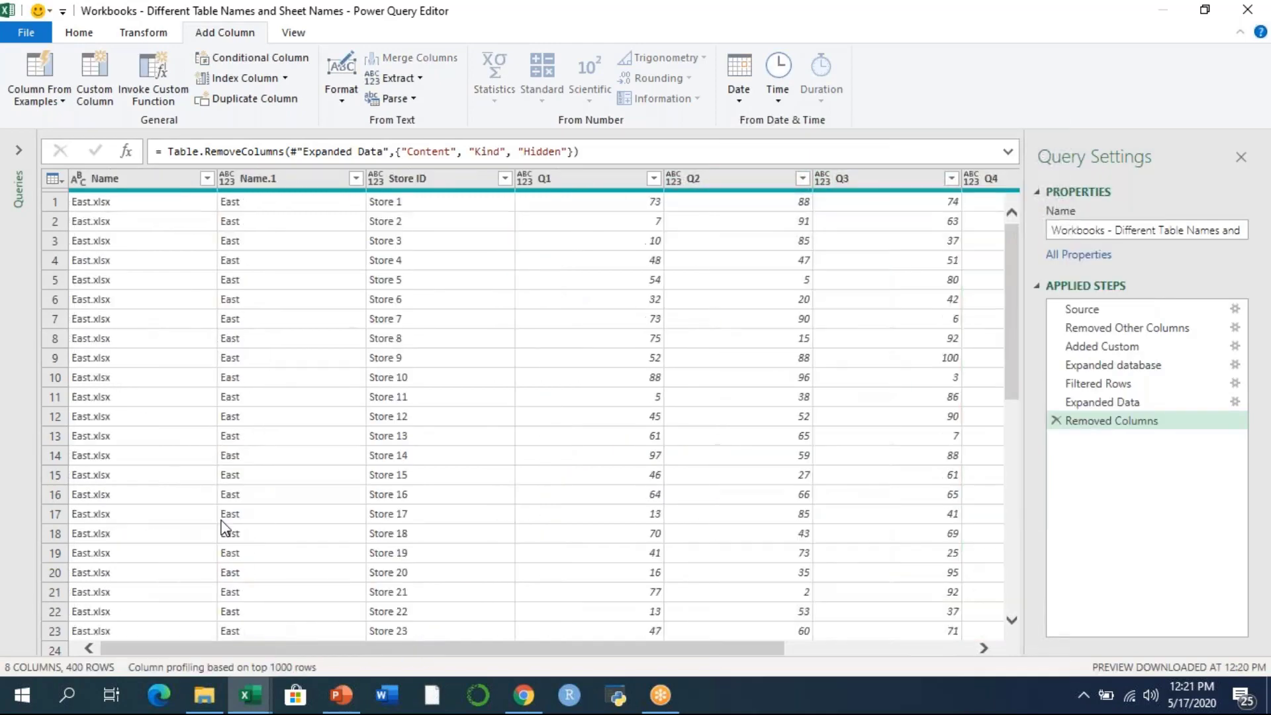
# Step: Close the query editor, load the combined data into the workbook as a table, and look through the loaded rows
pyautogui.click(78, 34)
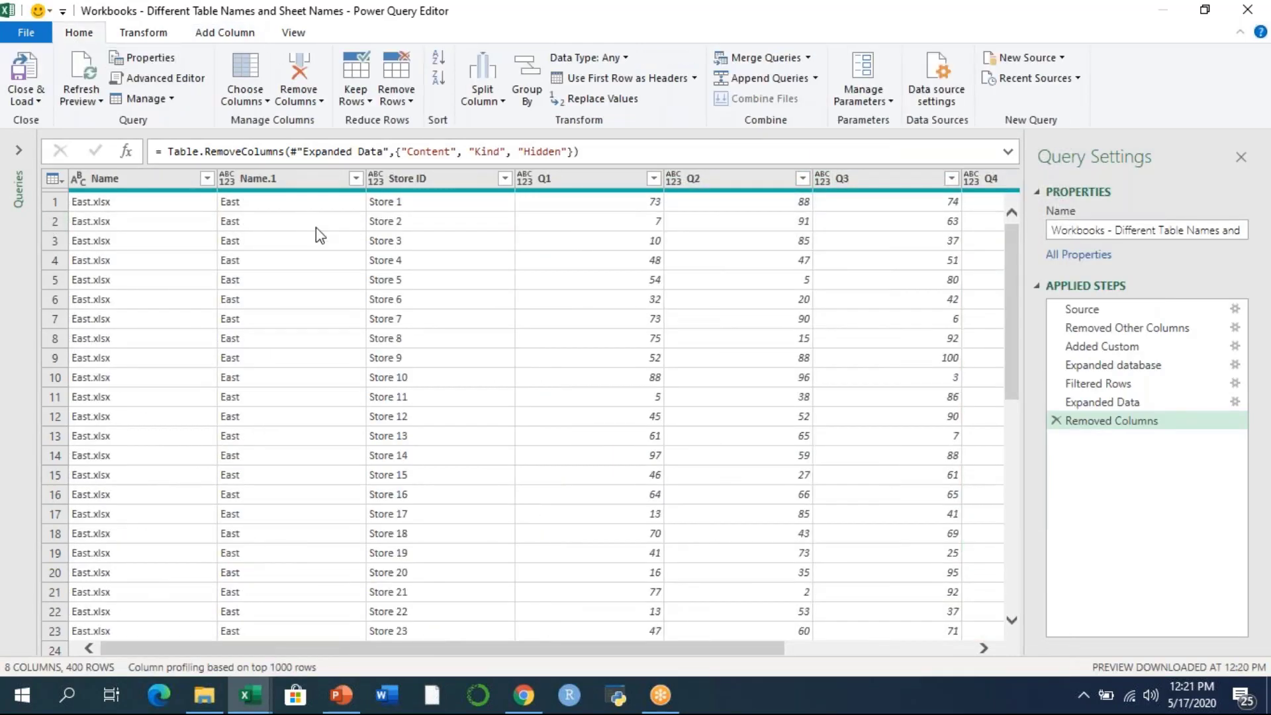
pyautogui.click(37, 104)
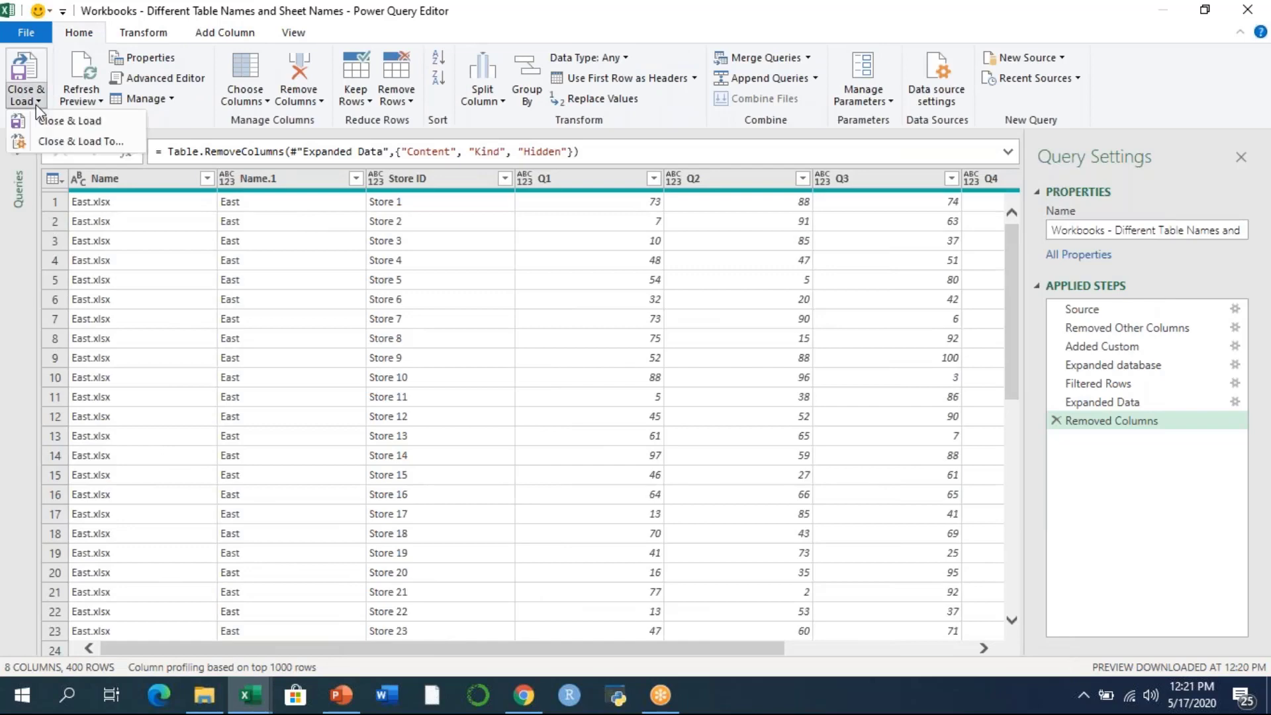
pyautogui.click(39, 122)
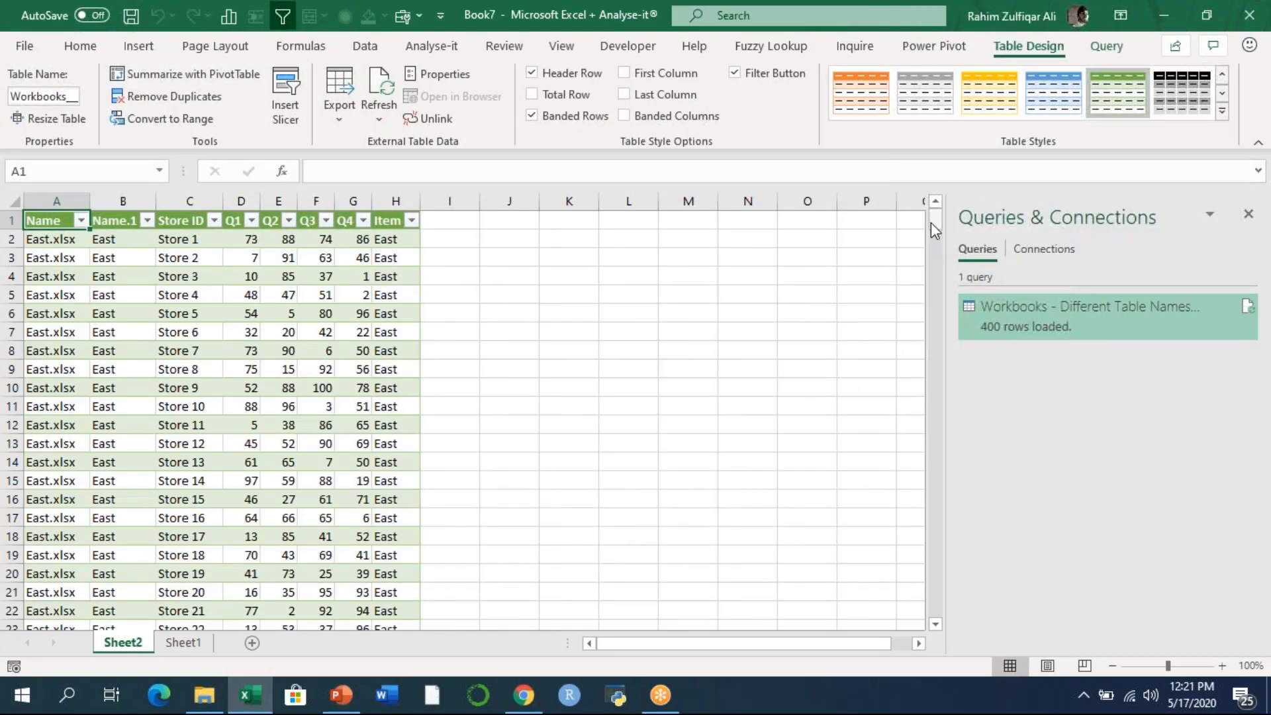
pyautogui.moveTo(930, 233)
pyautogui.mouseDown()
pyautogui.moveTo(937, 612)
pyautogui.moveTo(932, 215)
pyautogui.mouseUp()
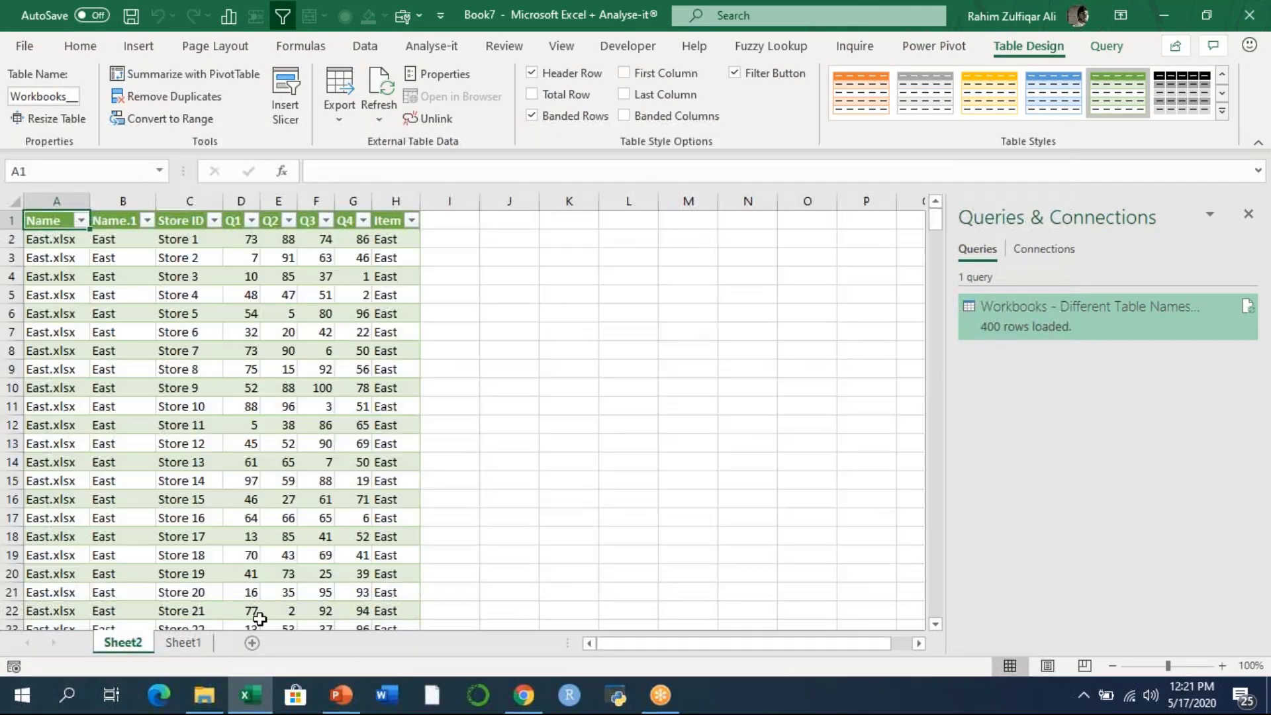
# Step: Switch to File Explorer to check the workbooks in the source folder and return to the combined table in Excel
pyautogui.click(212, 694)
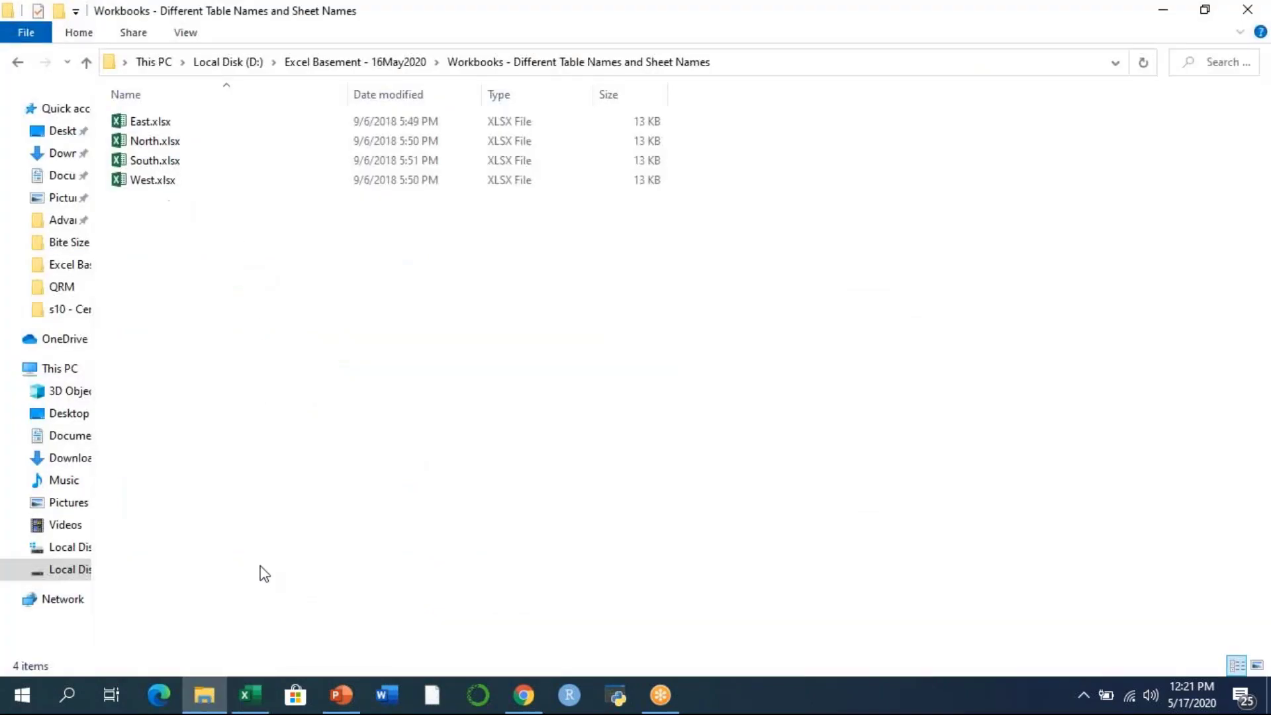
pyautogui.click(253, 706)
pyautogui.click(293, 295)
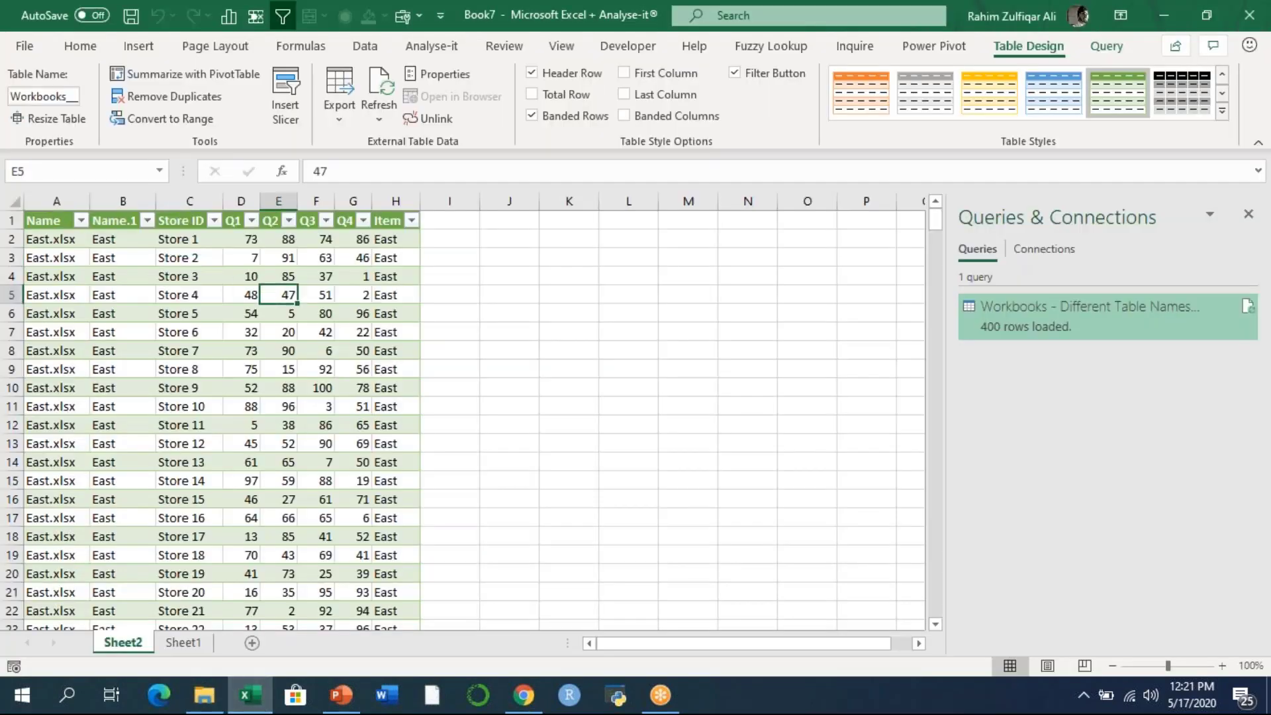
pyautogui.click(363, 47)
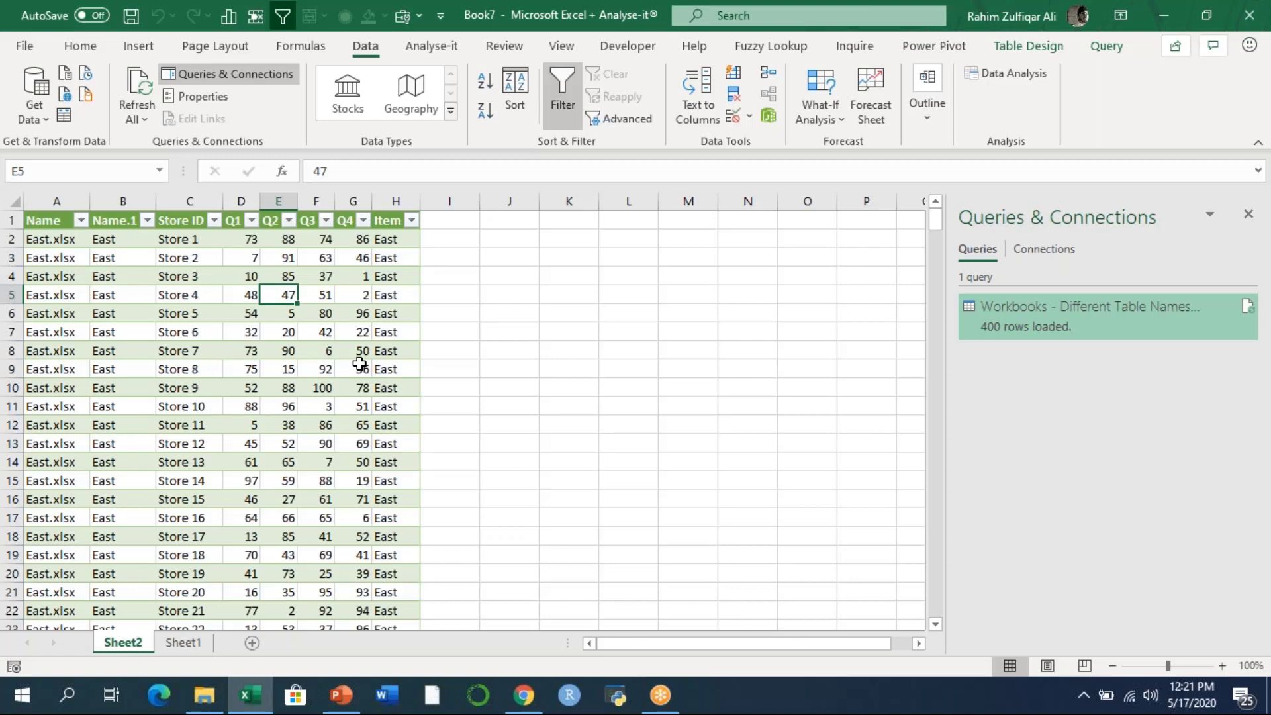
pyautogui.scroll(-1, 360, 363)
pyautogui.click(198, 368)
pyautogui.click(509, 350)
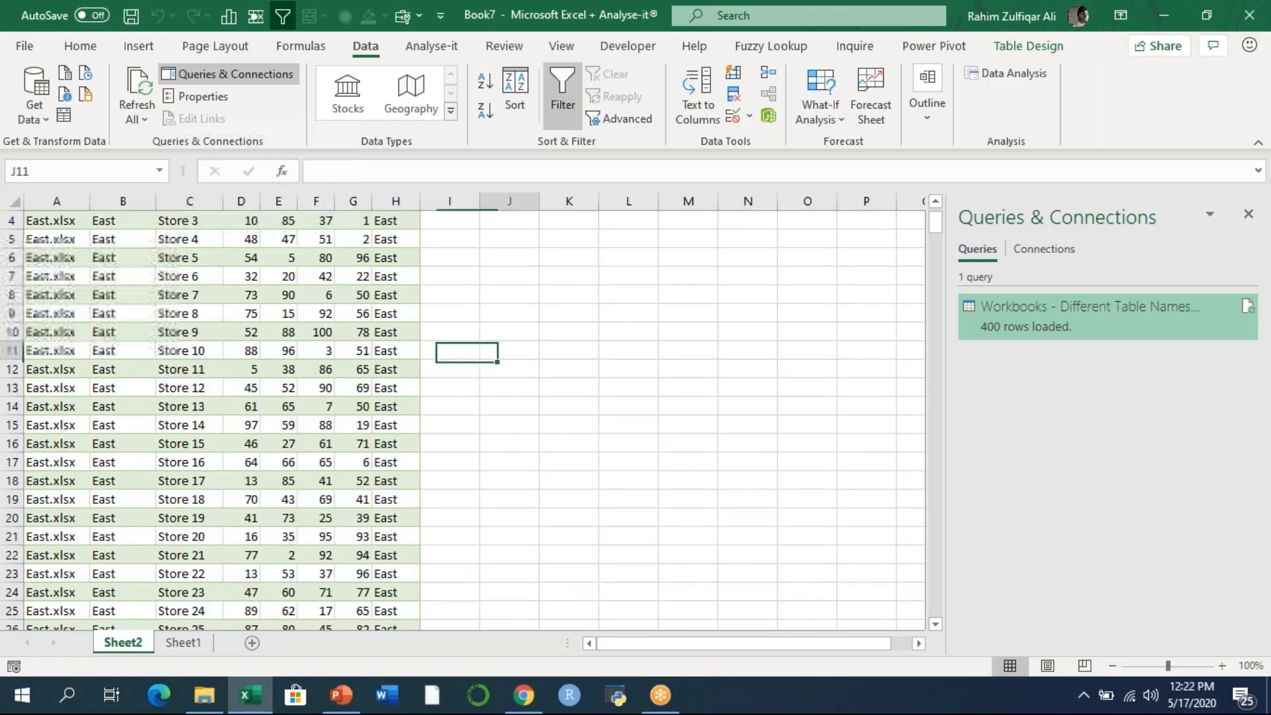
pyautogui.click(941, 43)
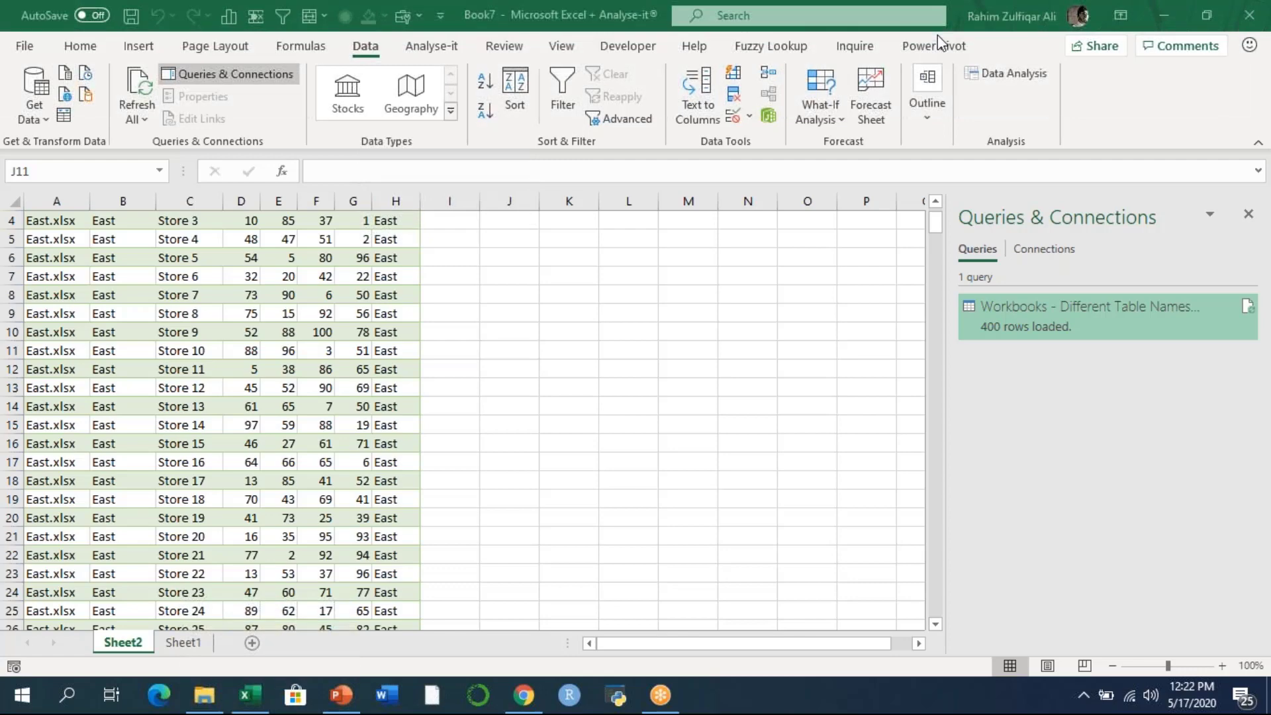